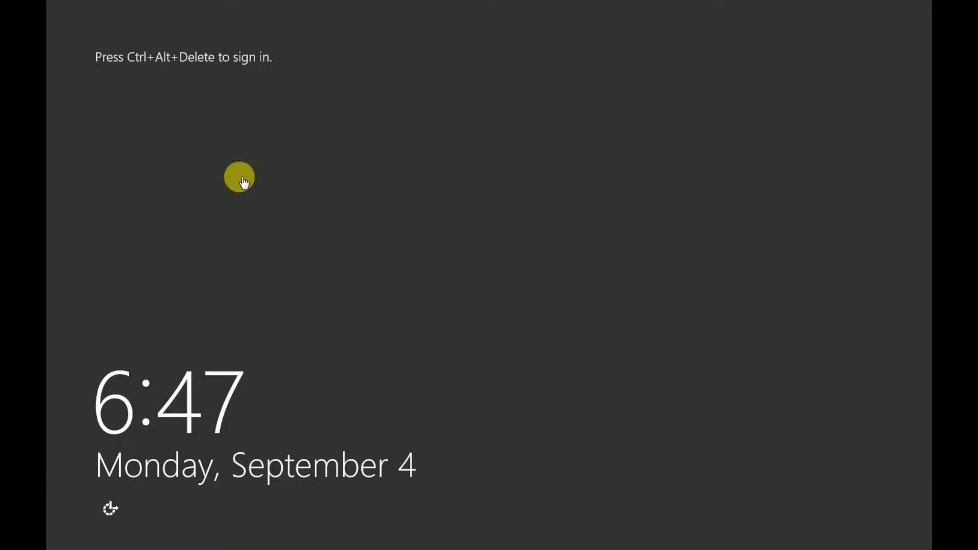
Sign in to Windows Server as the administrator with the account password
key(ctrl+alt+Delete)
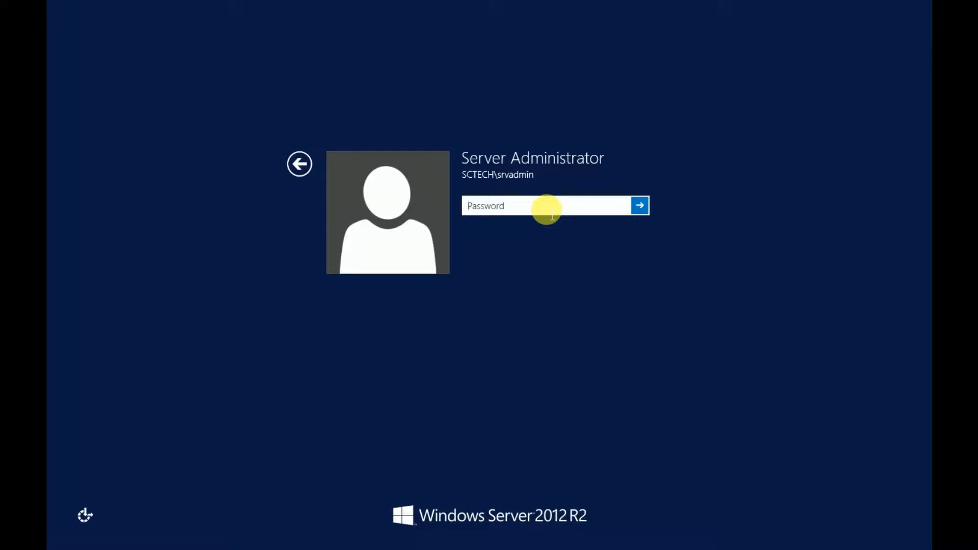
text(•••••••)
key(Return)
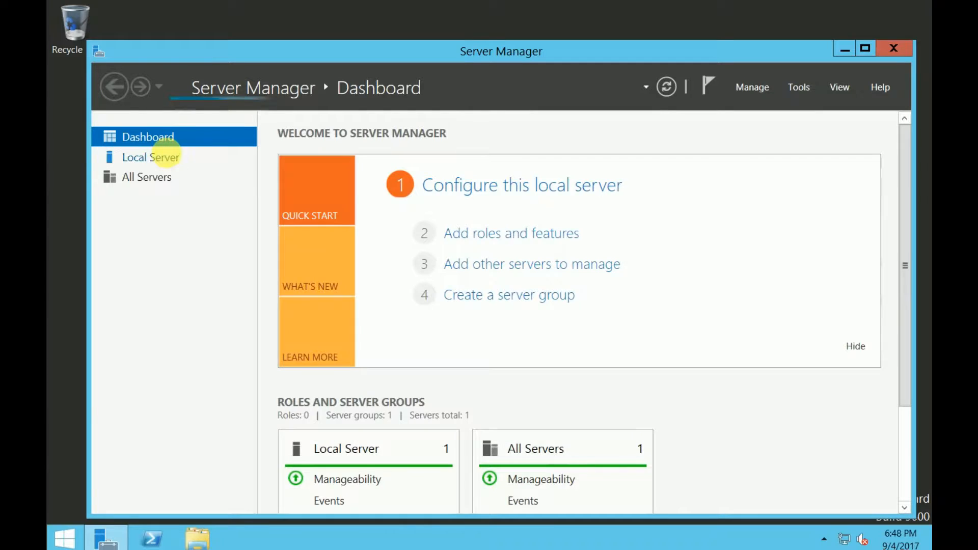
Look over Local Server, then return to the Dashboard and browse its roles overview and Manage menu
click(172, 161)
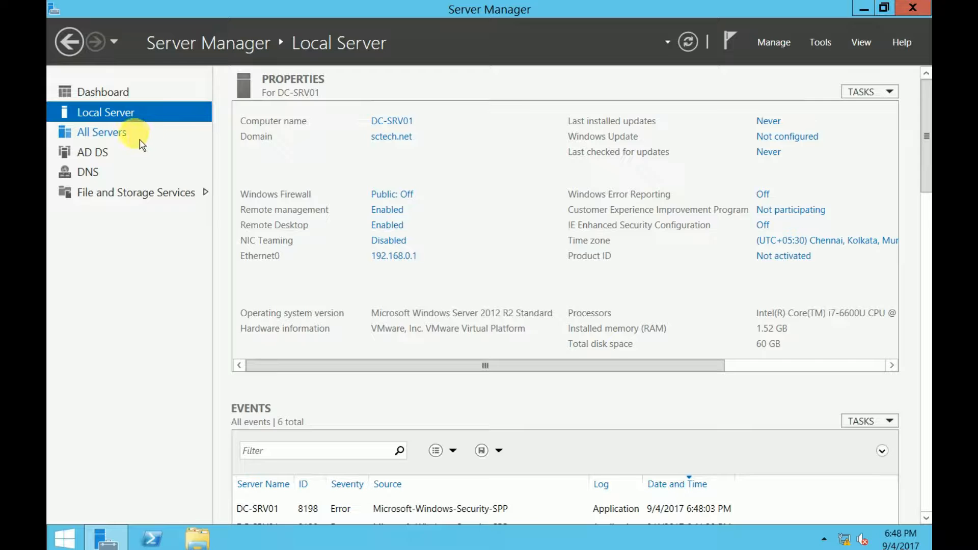
click(108, 93)
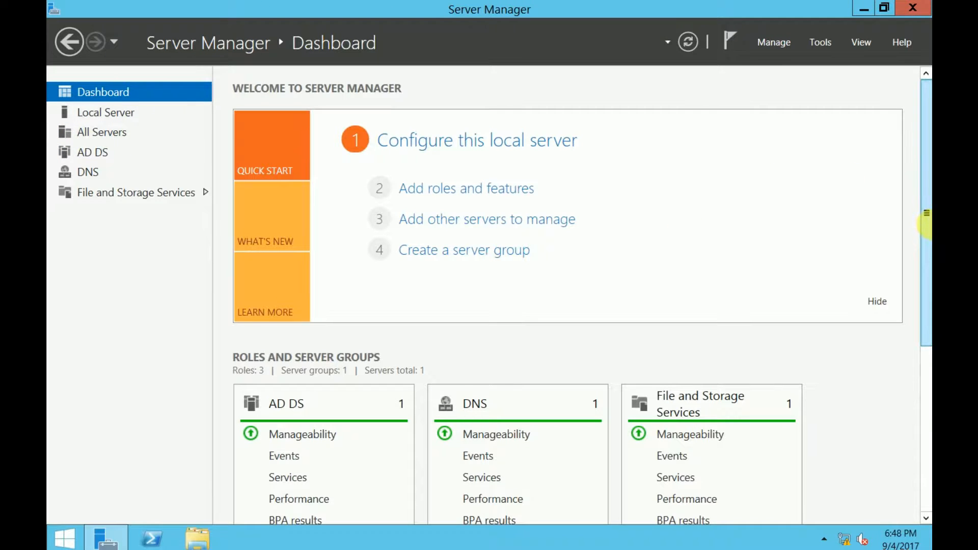
drag(925, 234, 924, 426)
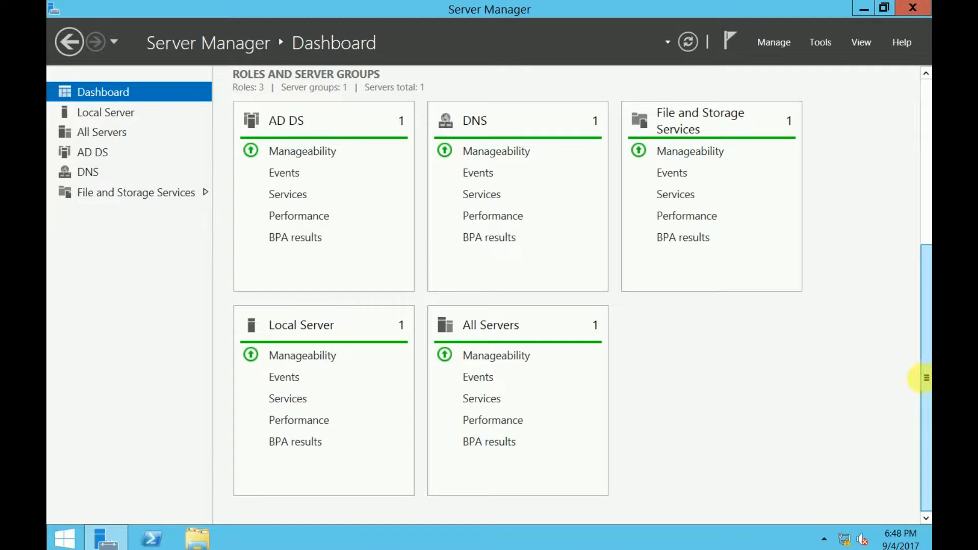
drag(923, 356, 924, 204)
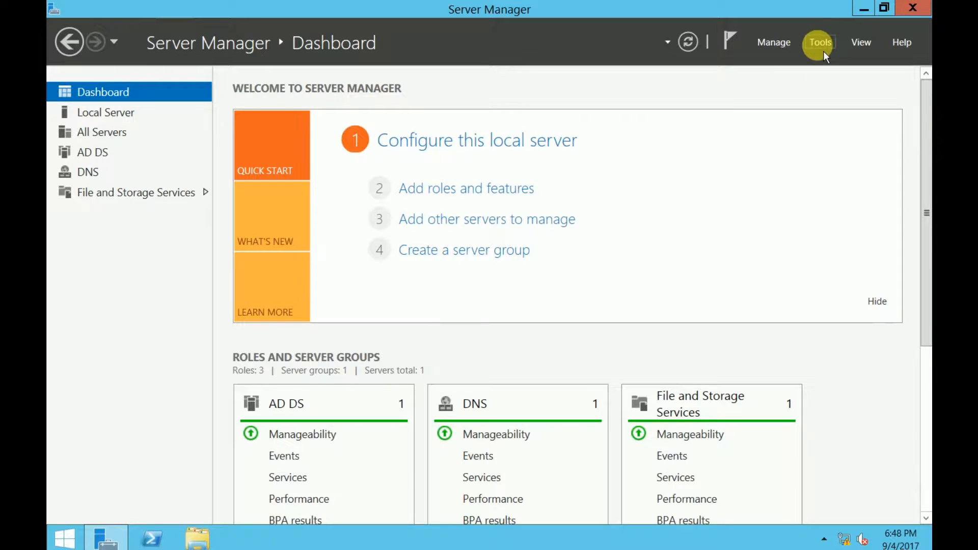
click(784, 50)
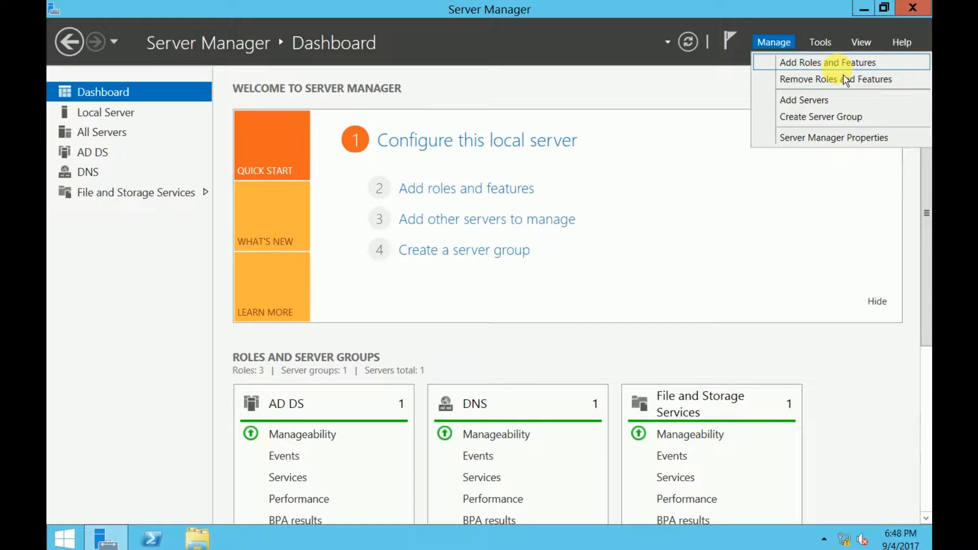
click(91, 338)
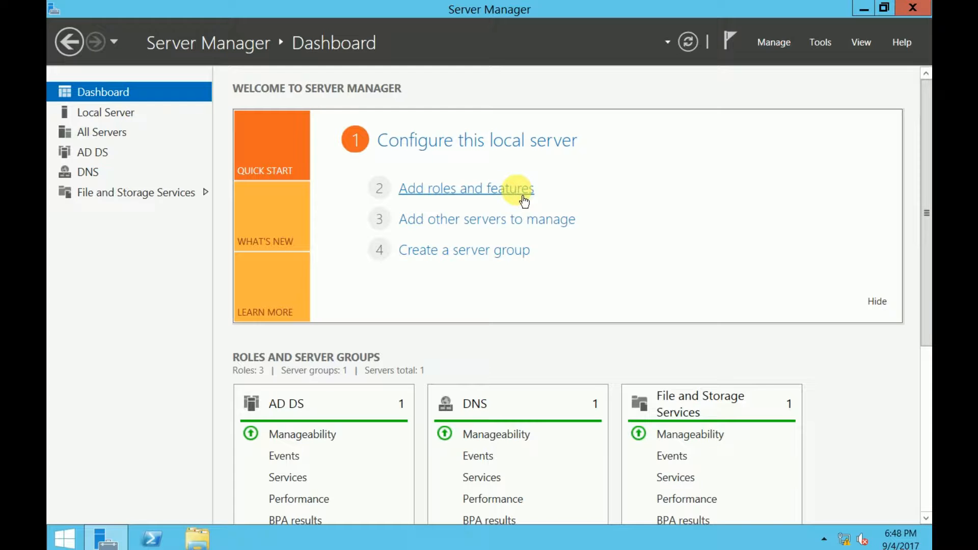
Start the Add Roles and Features Wizard as a role-based installation targeting this server
click(484, 198)
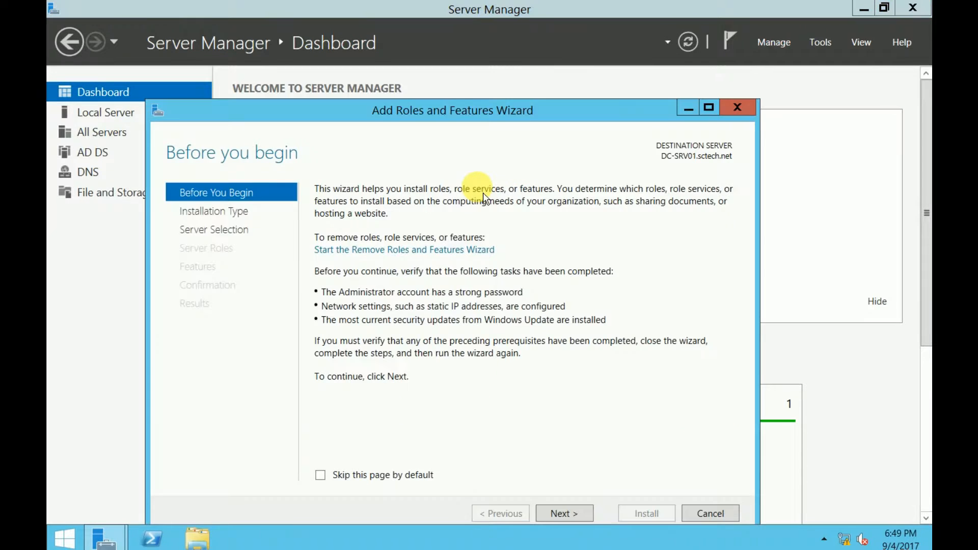
drag(523, 112, 527, 42)
click(573, 447)
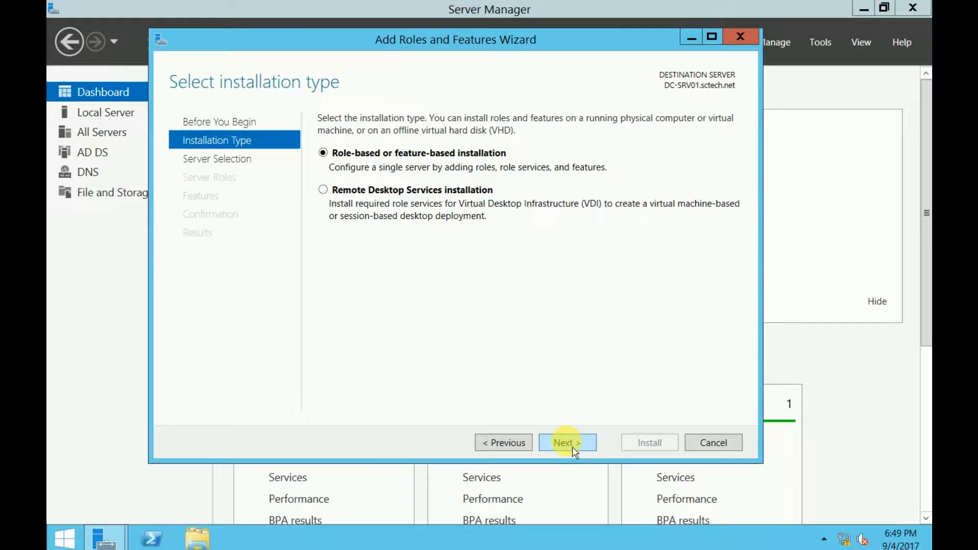
click(573, 443)
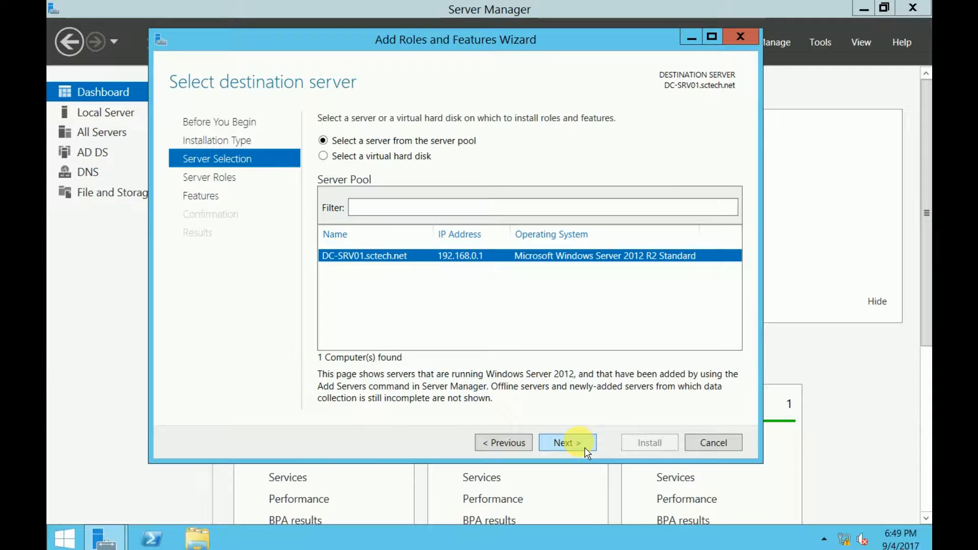
click(567, 443)
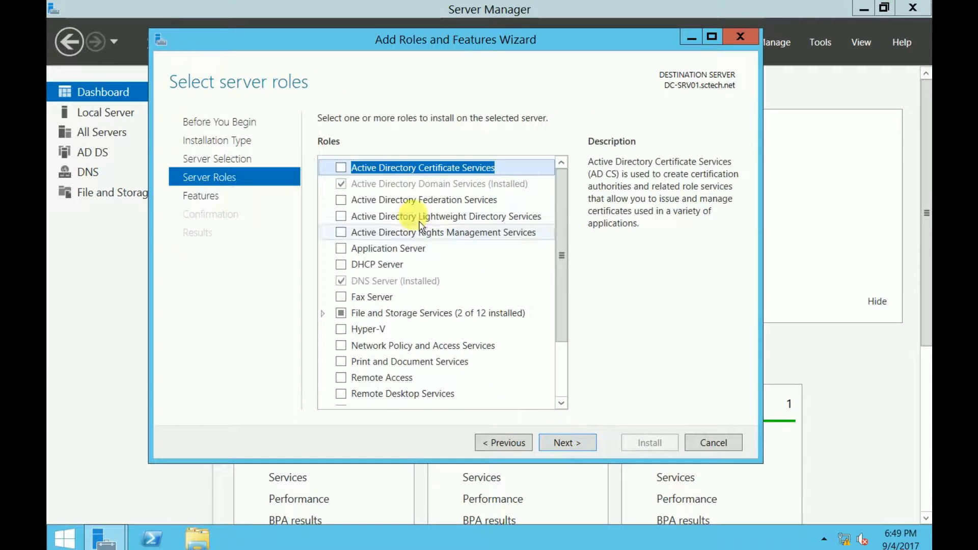
Select the DHCP Server role with its management tools and install it
click(341, 264)
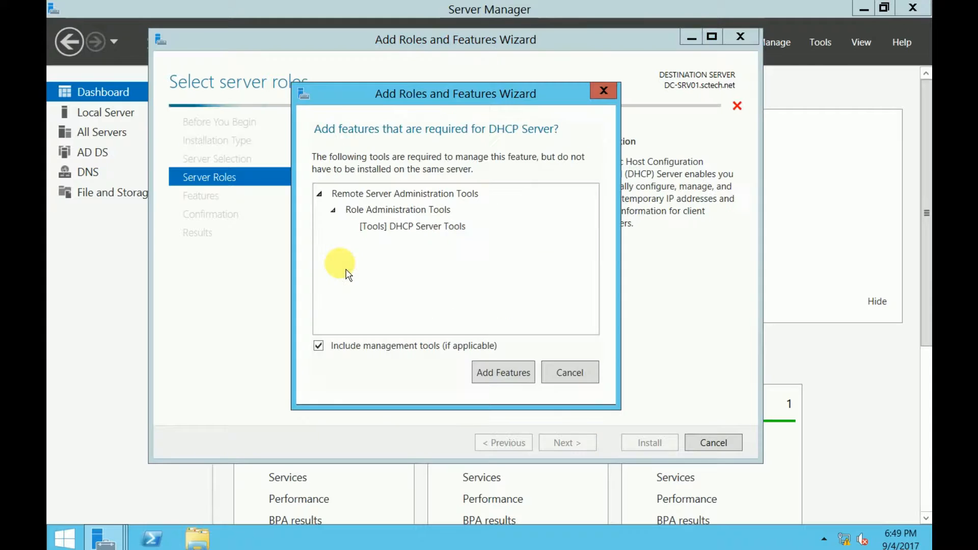
click(499, 372)
click(574, 443)
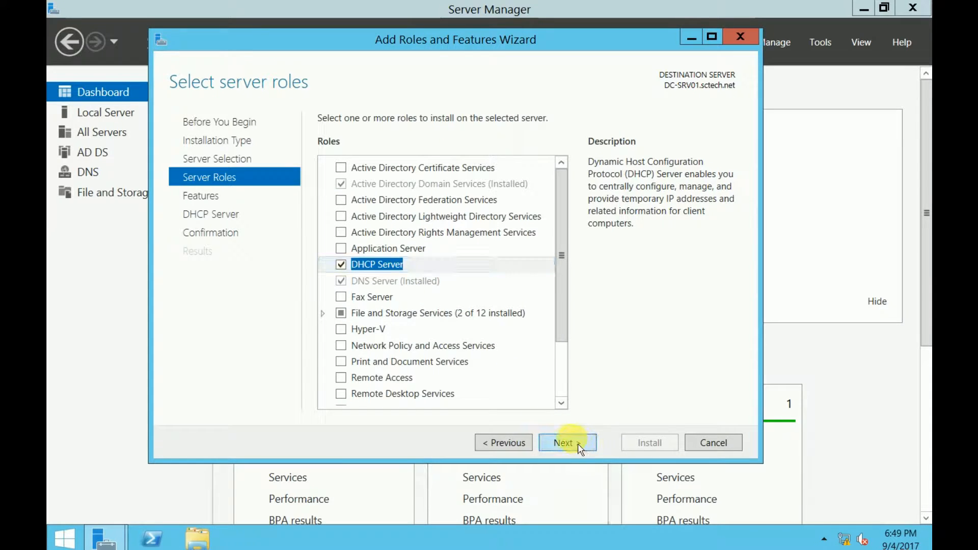
drag(561, 168, 574, 301)
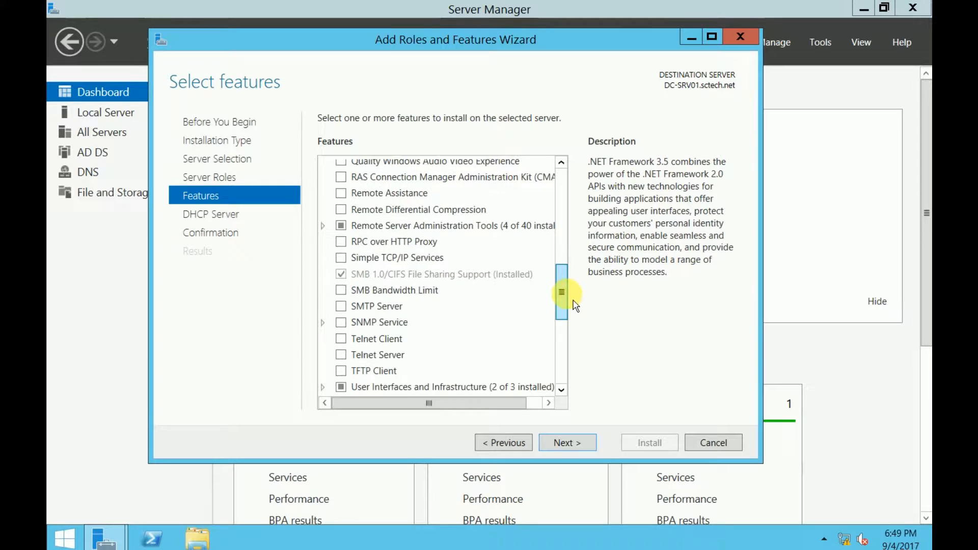
click(577, 442)
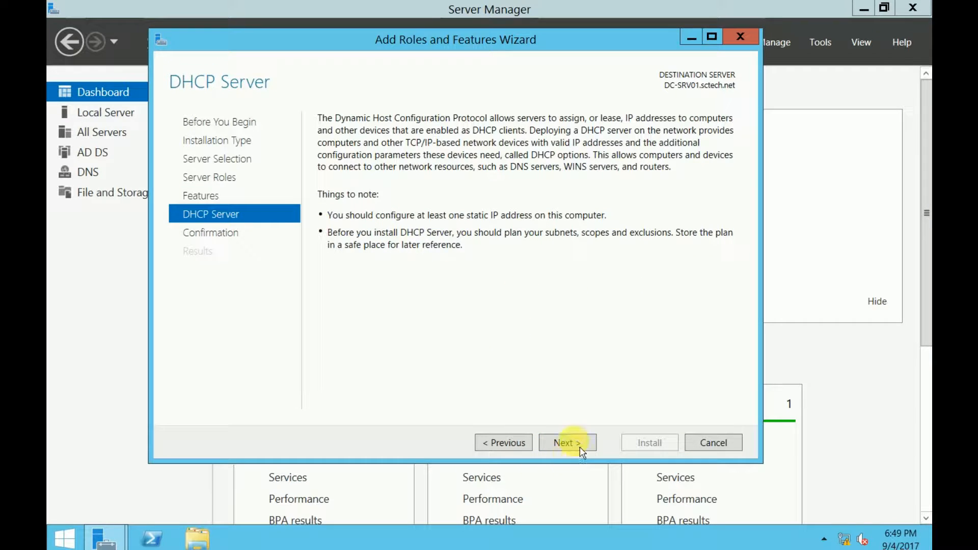
click(566, 443)
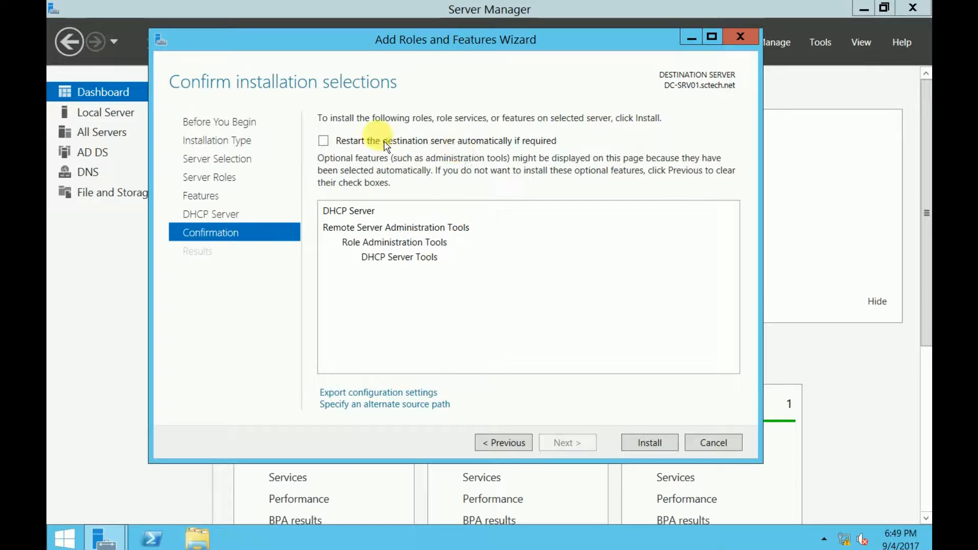
click(674, 448)
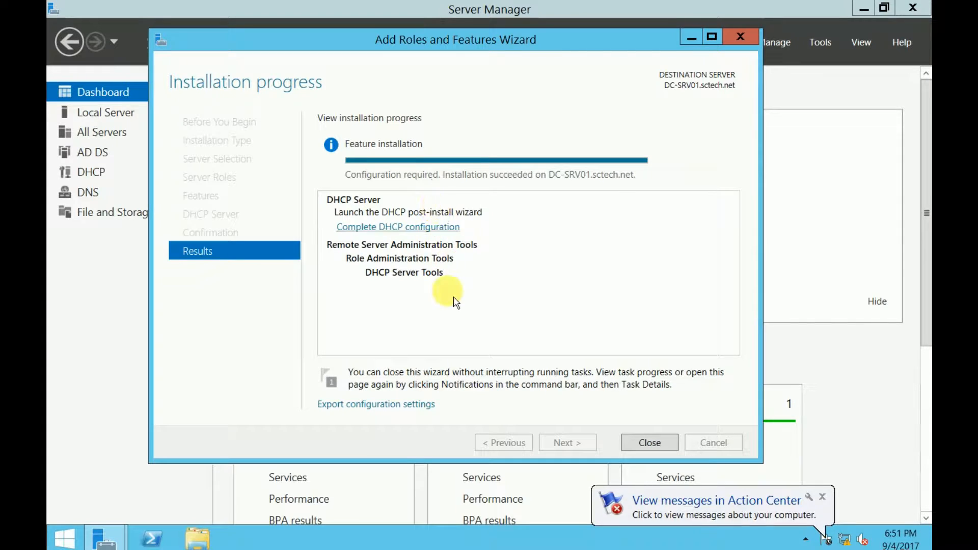
Finish DHCP post-install configuration, authorizing it in AD DS with current credentials, and close both wizards
click(410, 227)
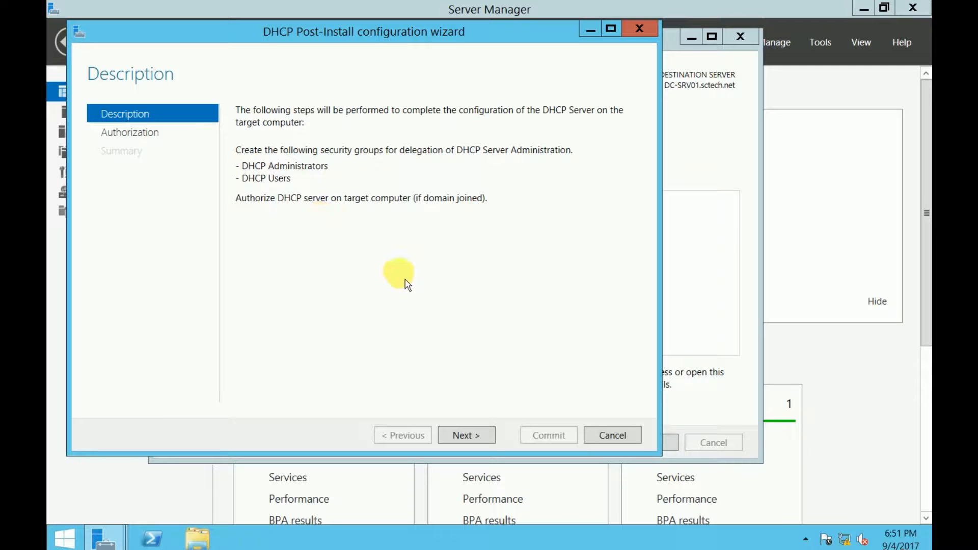
click(492, 435)
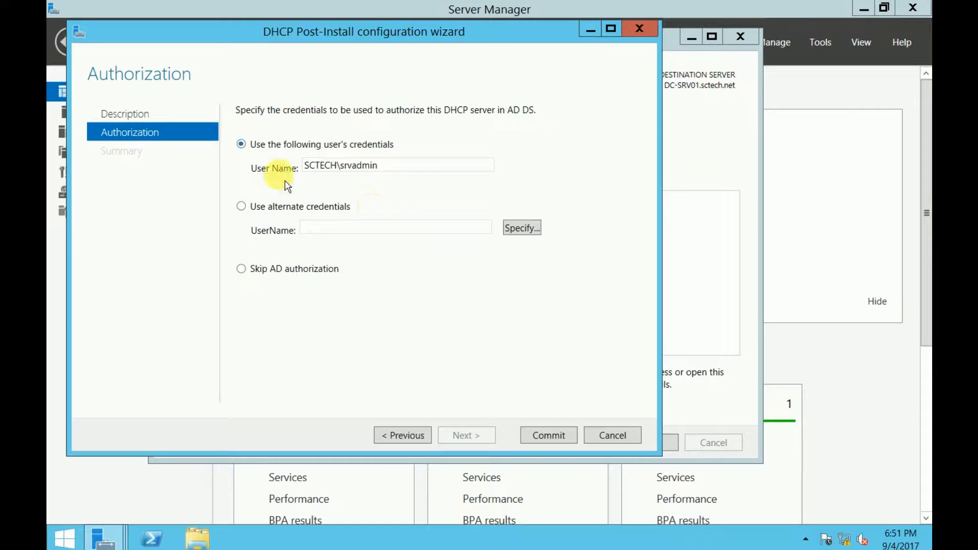
drag(425, 166, 308, 168)
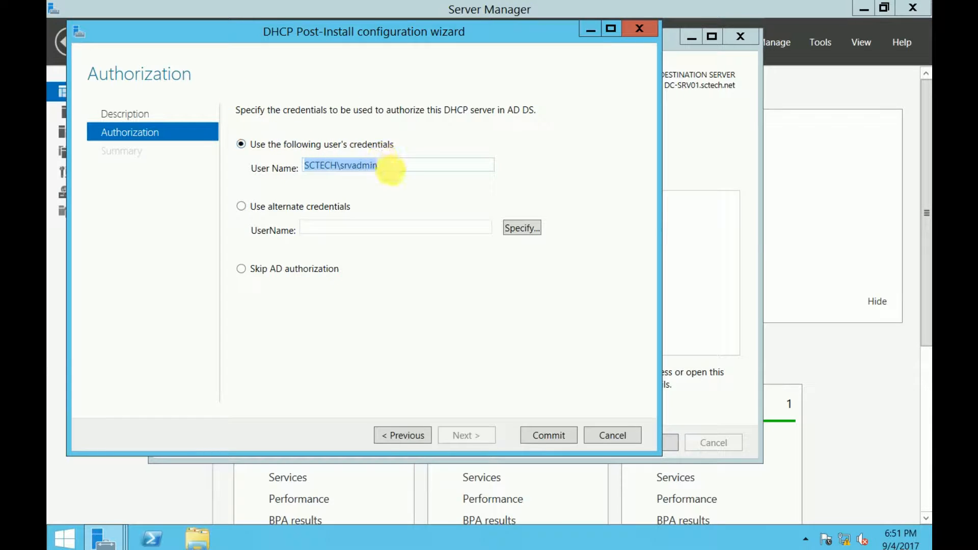
click(398, 164)
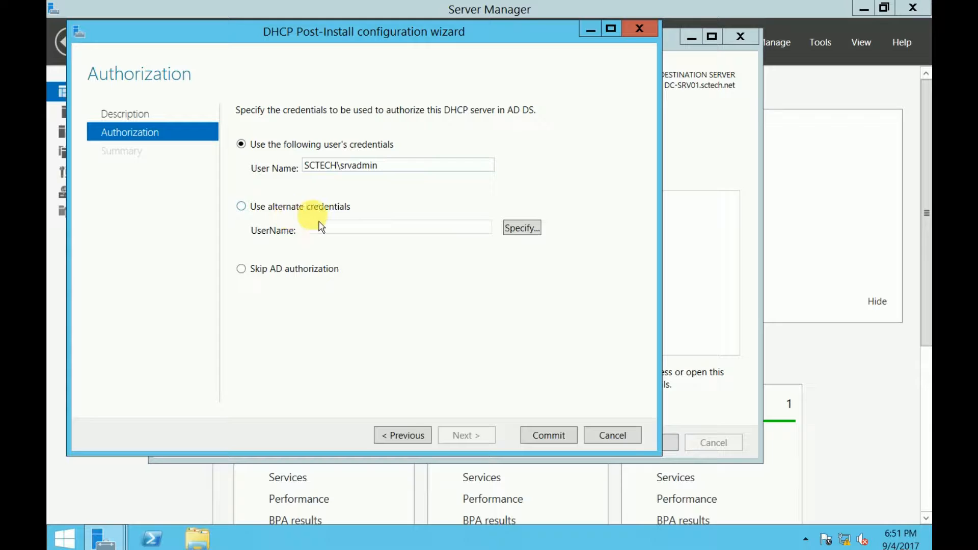
click(566, 441)
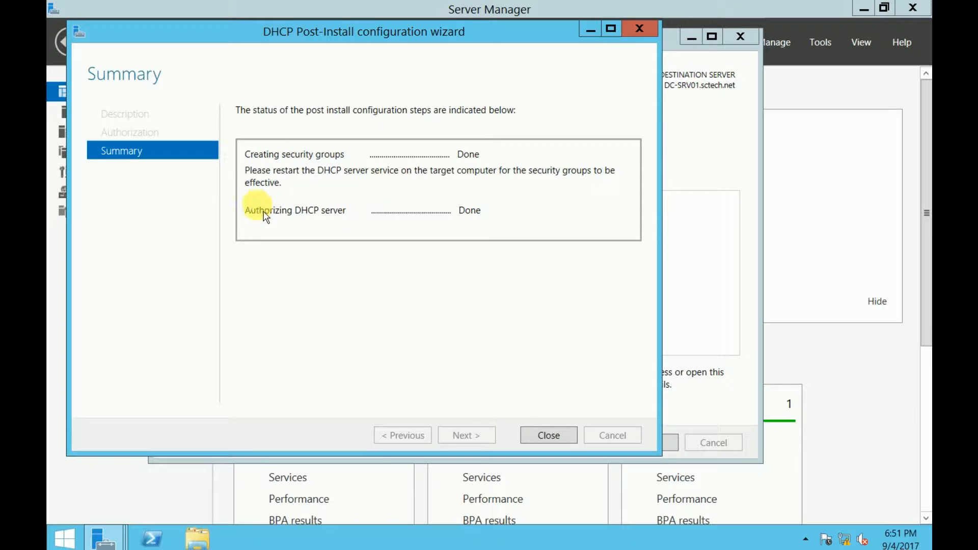
click(549, 436)
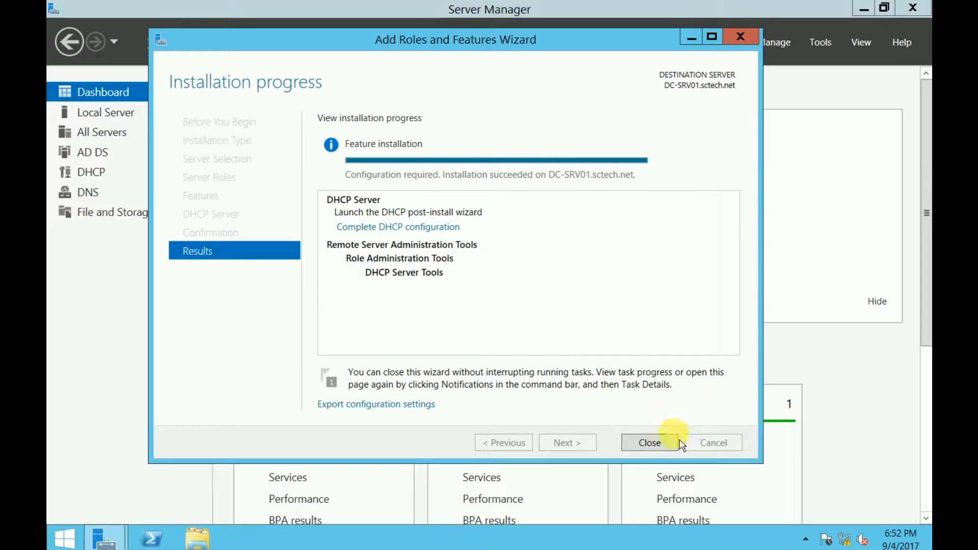
click(650, 441)
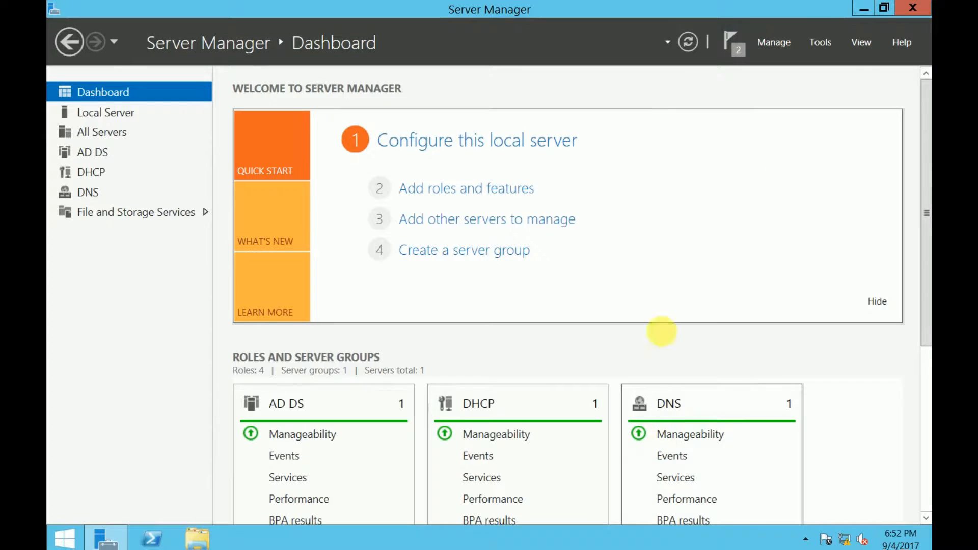
Launch the DHCP console from the Start screen, close it, and return to Server Manager
click(925, 14)
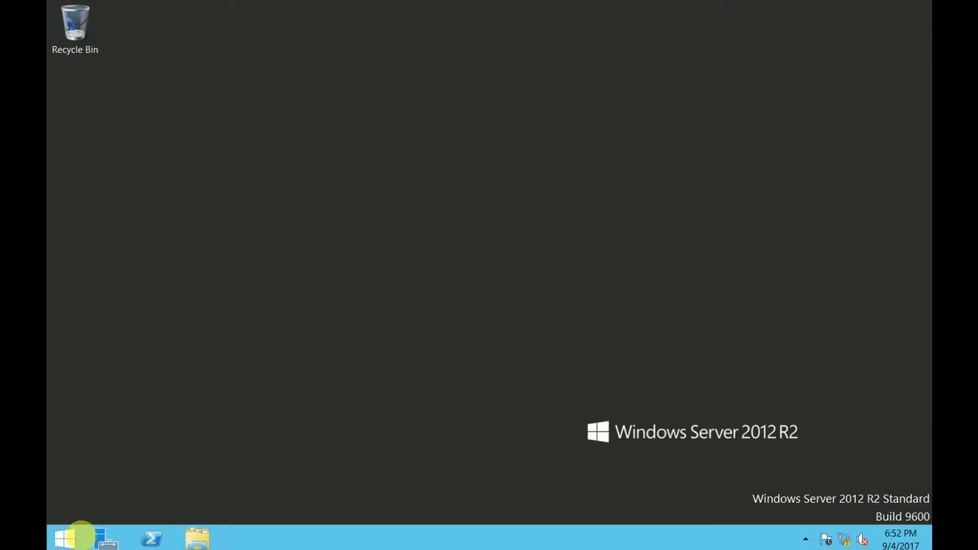
click(66, 538)
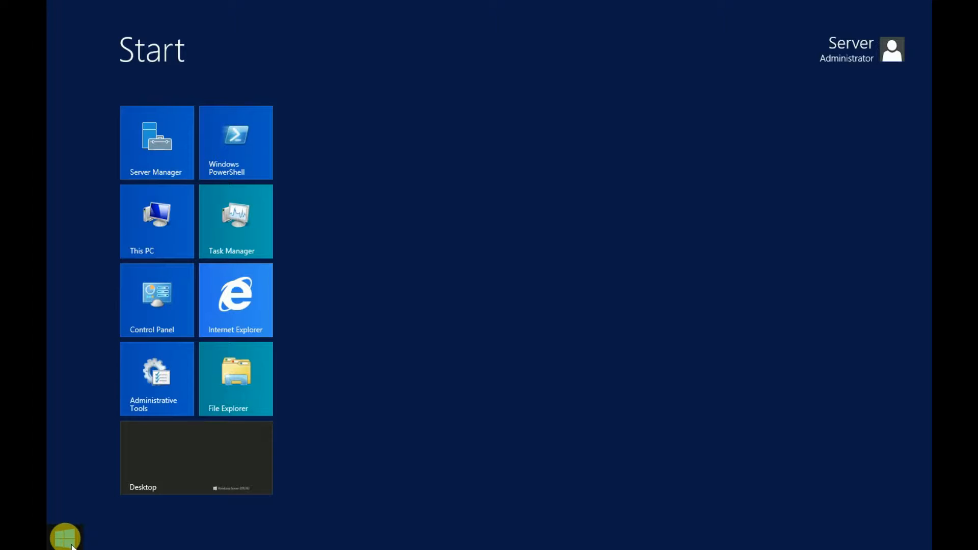
text(dhcp)
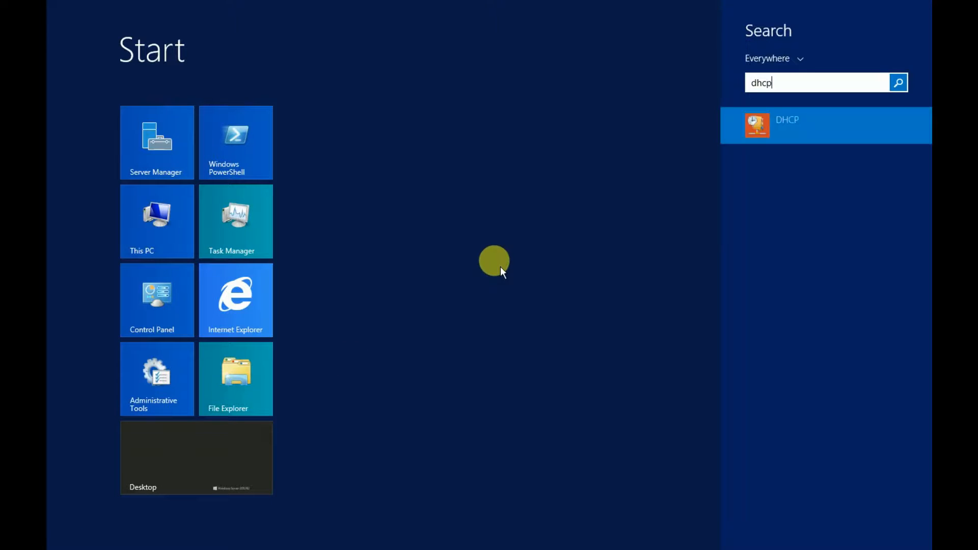
click(789, 135)
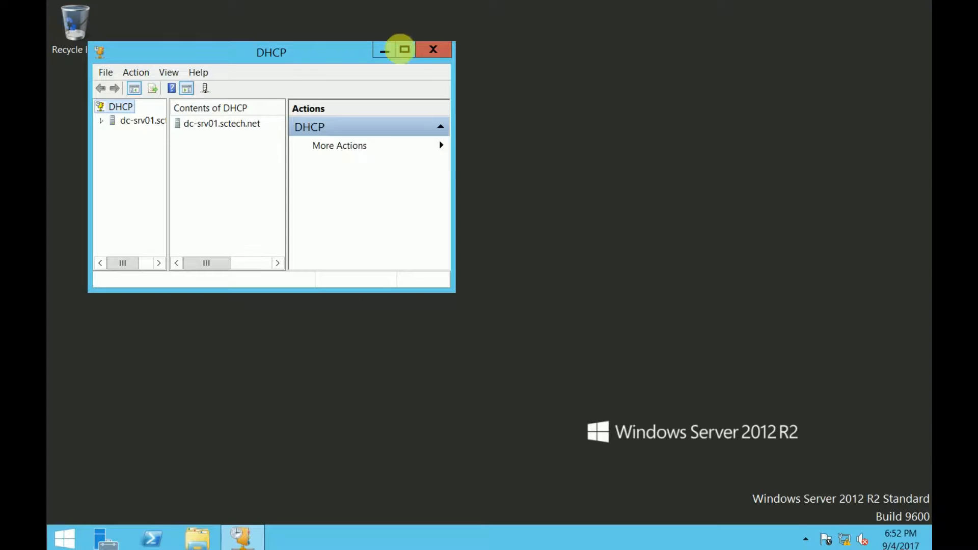
click(433, 50)
click(107, 538)
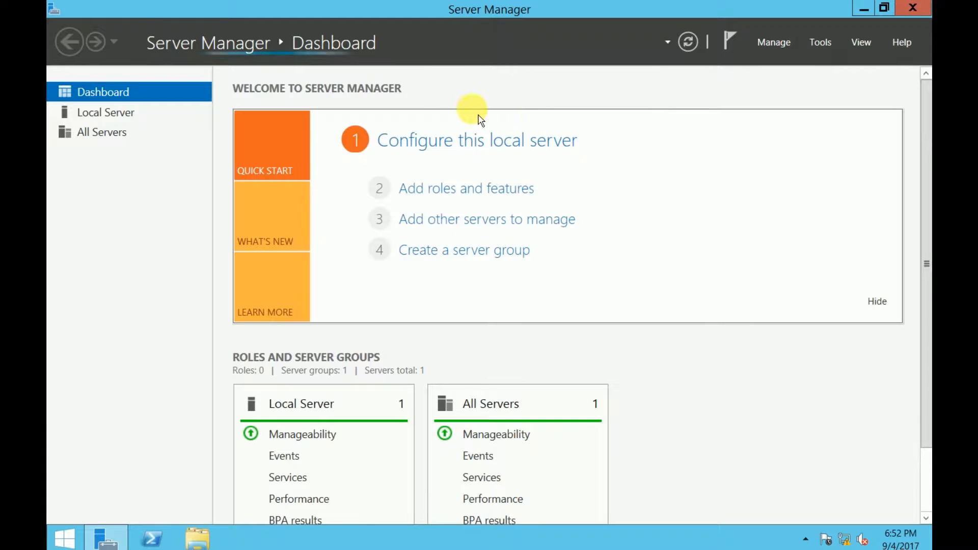
Launch DHCP Manager for DC-SRV01 from Server Manager's DHCP page, maximized
click(827, 44)
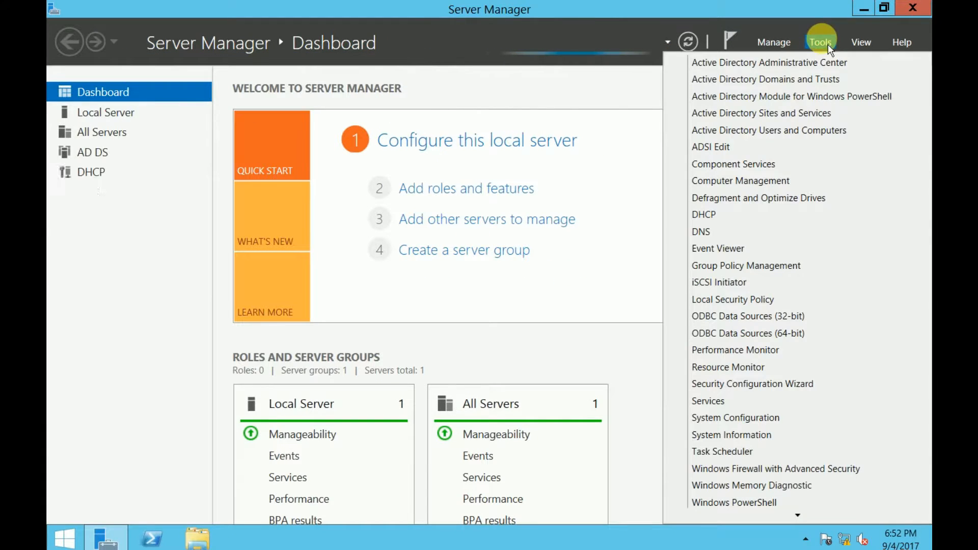
click(97, 172)
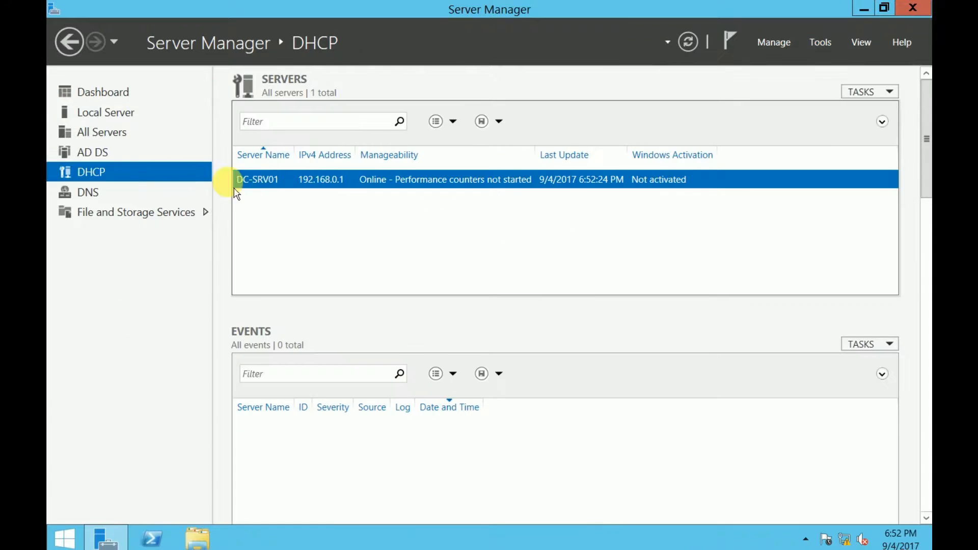
right_click(356, 186)
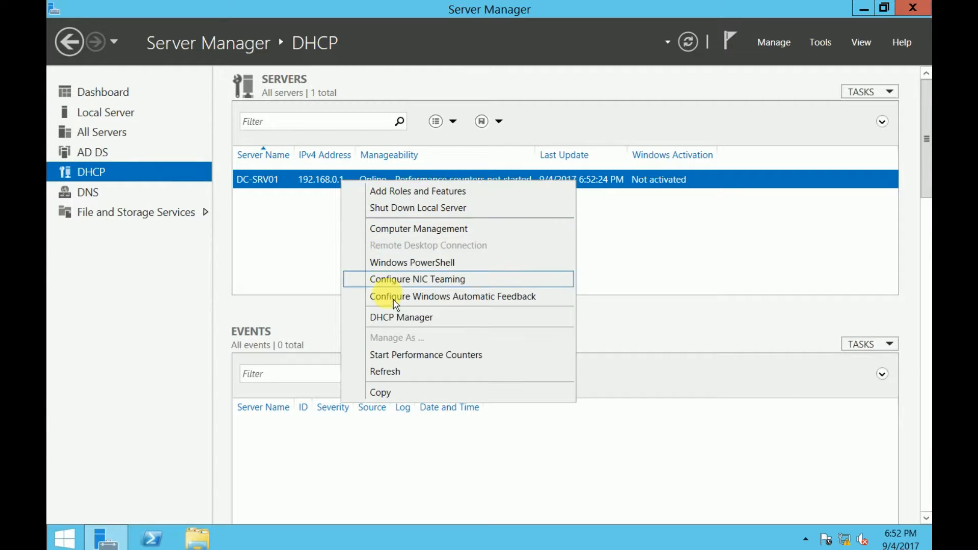
click(416, 324)
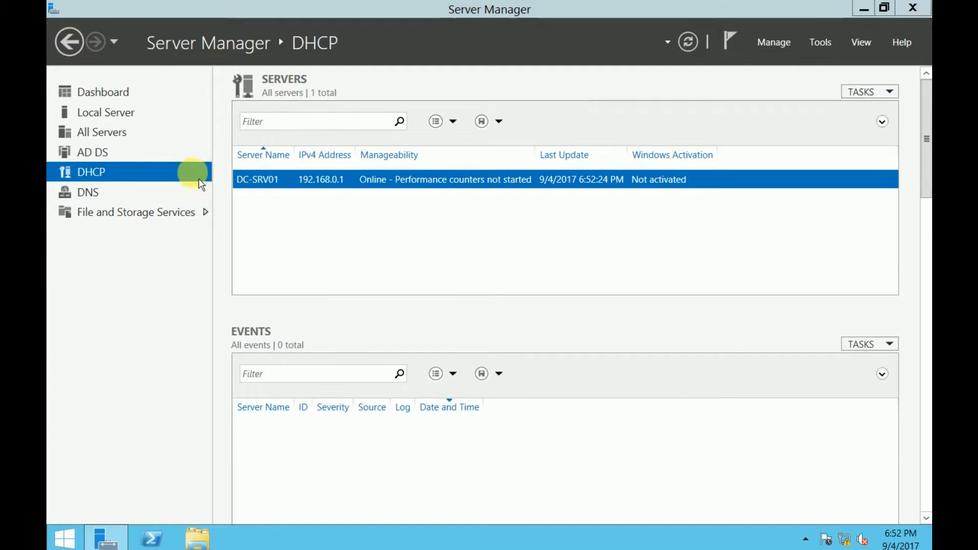
click(405, 50)
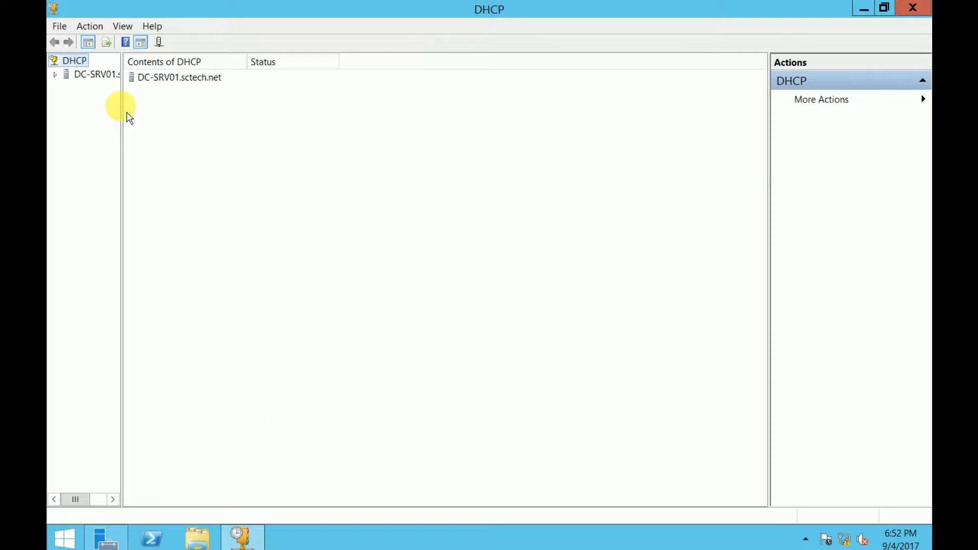
Expand DC-SRV01.sctech.net and IPv4, then view Server Options and the empty Policies list
drag(123, 107, 193, 102)
double_click(117, 74)
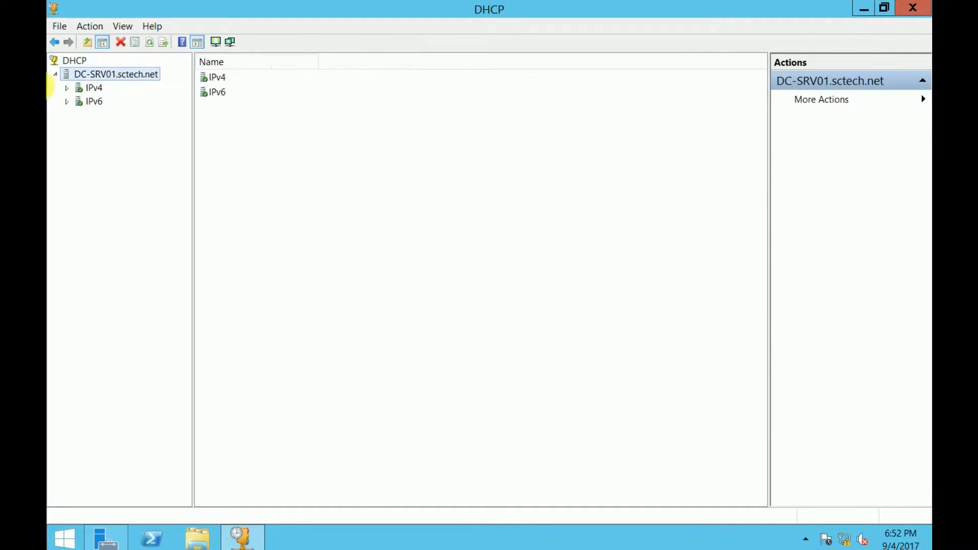
double_click(93, 88)
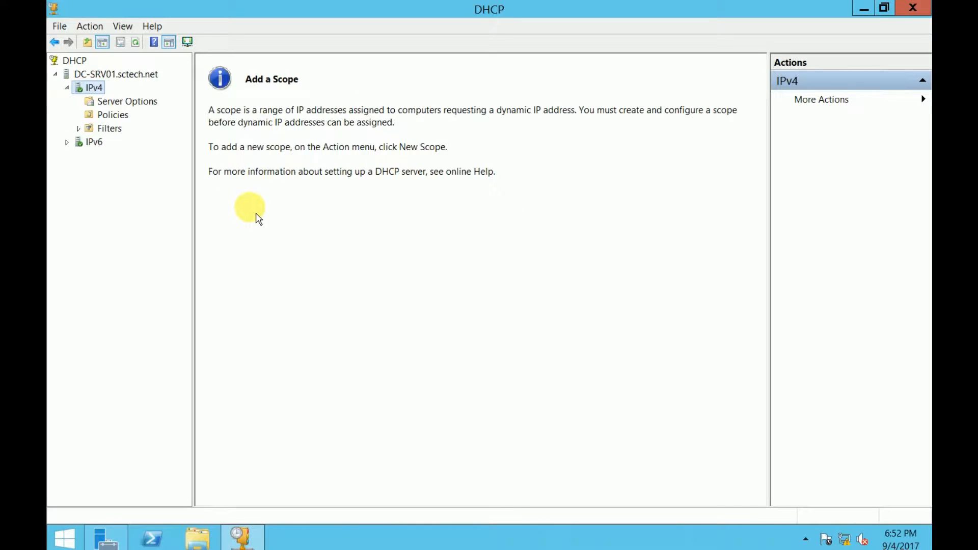
click(123, 101)
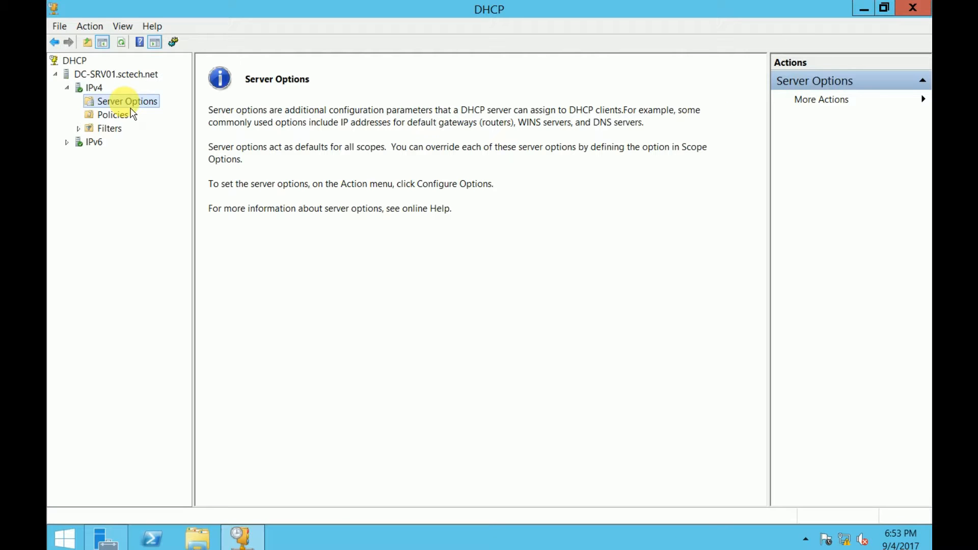
click(116, 114)
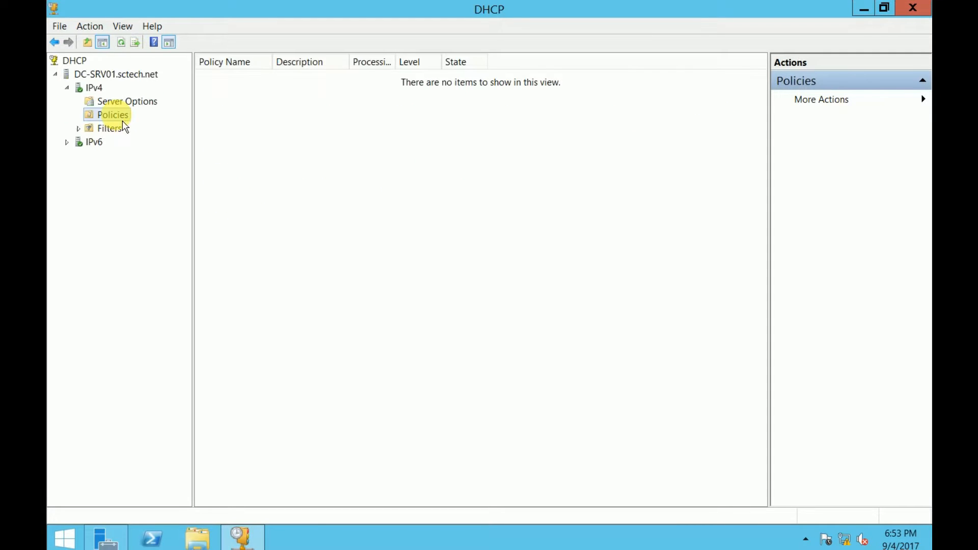
Check the empty Allow and Deny filters, then return to Server Options
double_click(83, 128)
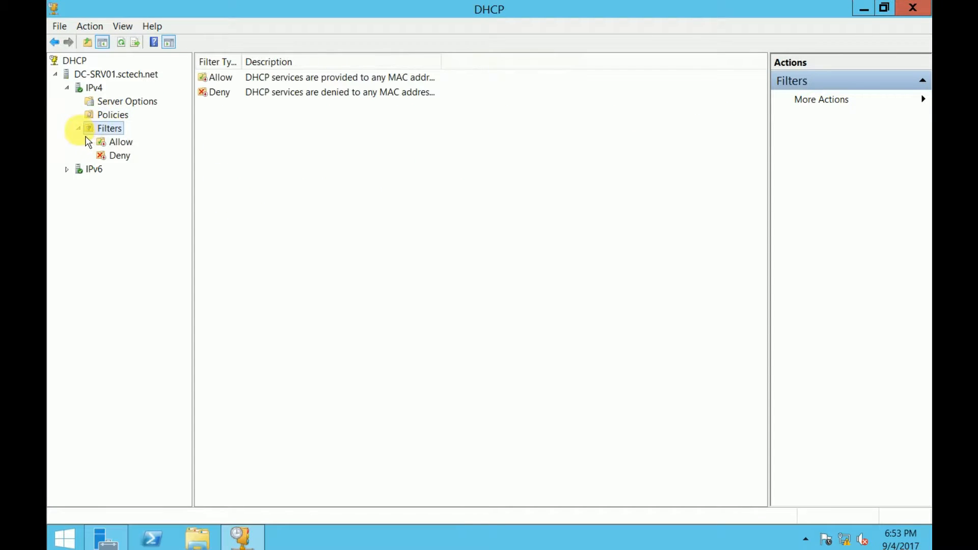
click(120, 142)
click(126, 156)
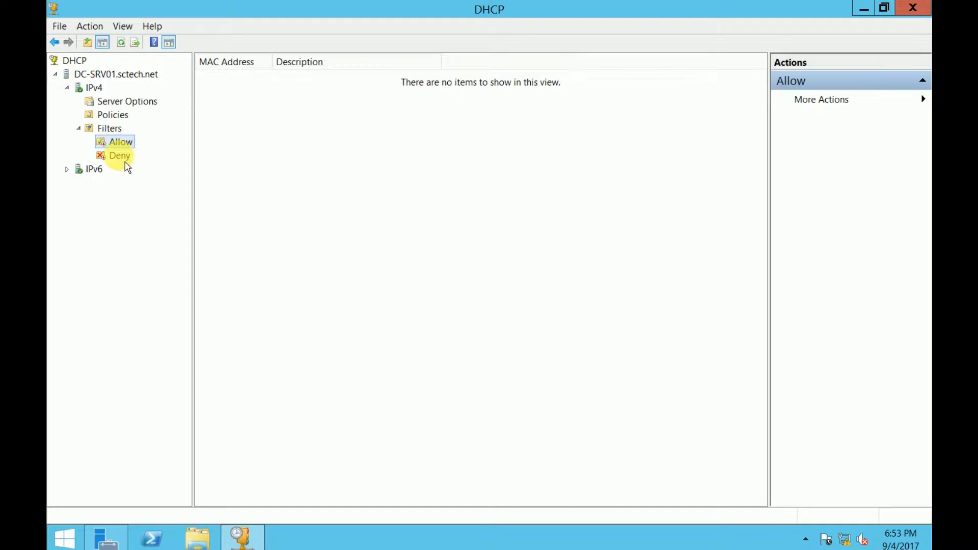
click(122, 156)
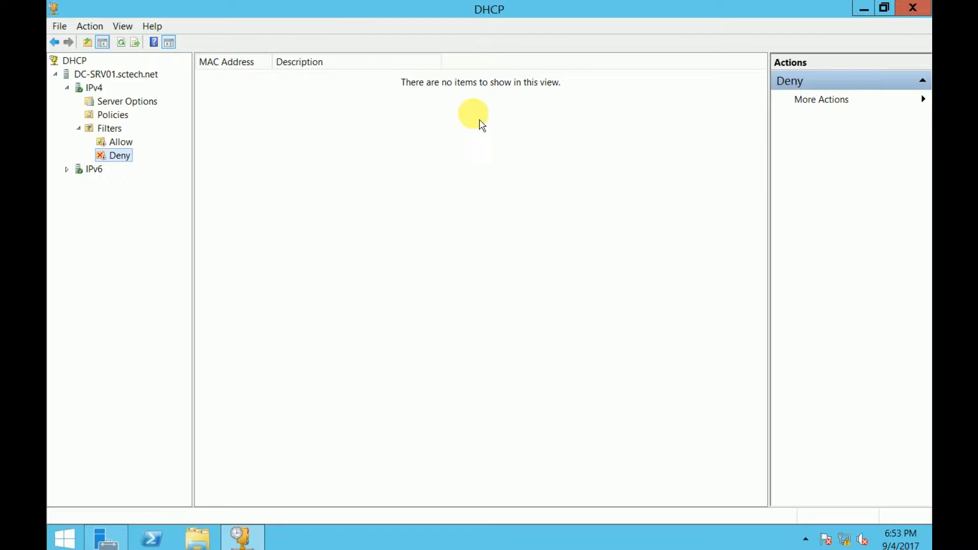
click(146, 105)
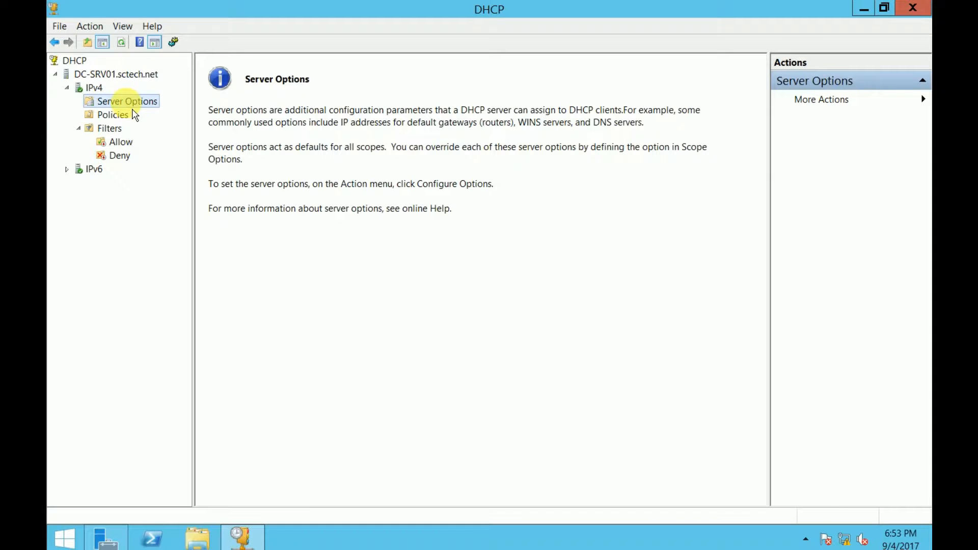
Enable server option 006 DNS Servers with address 192.168.0.1 and check the new entry
right_click(128, 103)
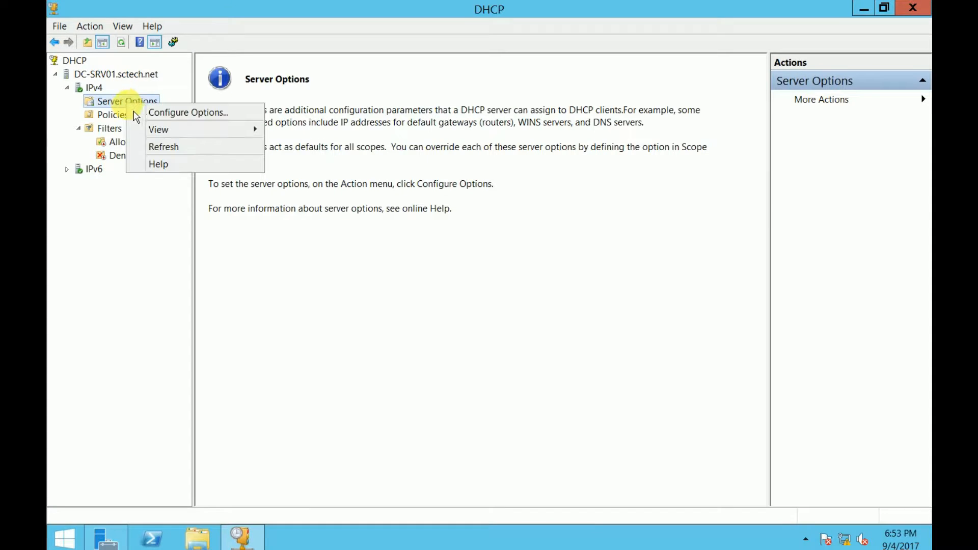
click(167, 118)
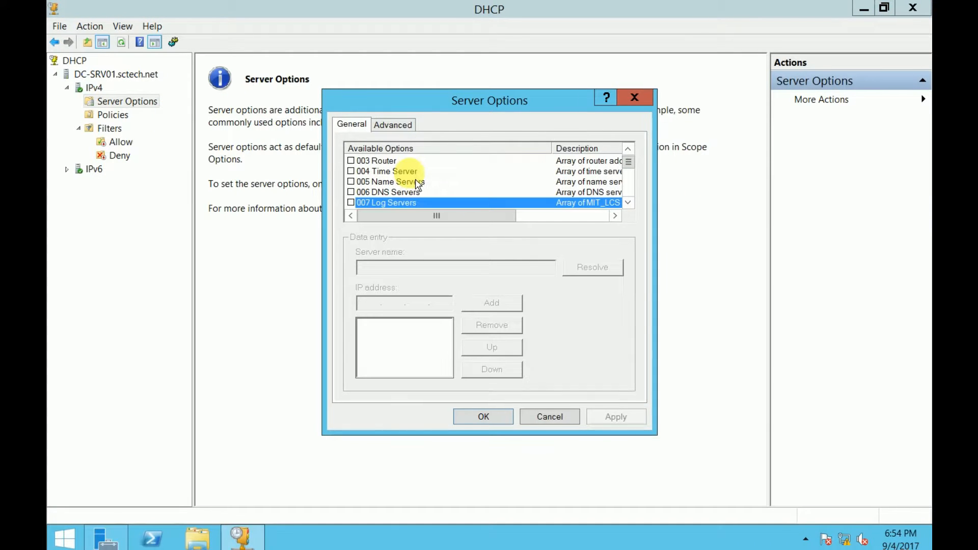
click(373, 194)
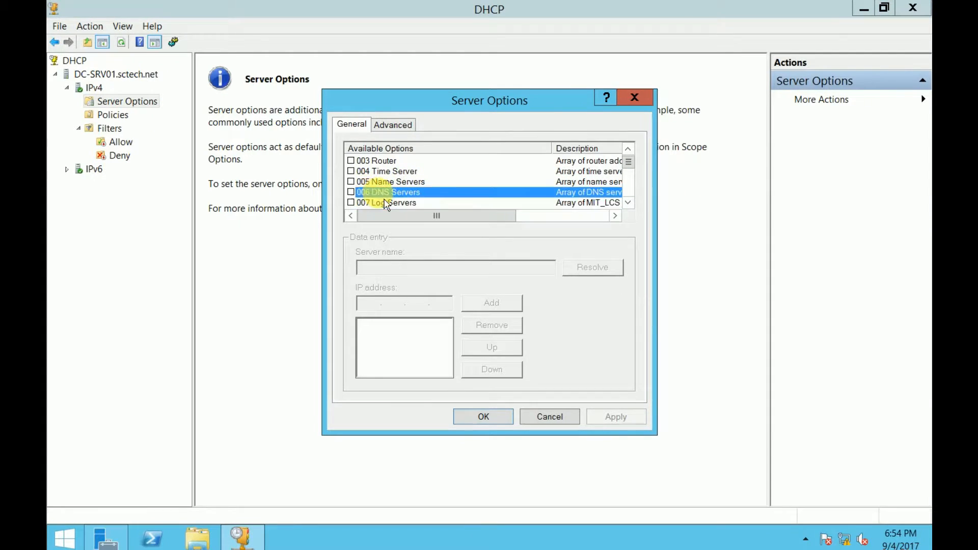
click(351, 192)
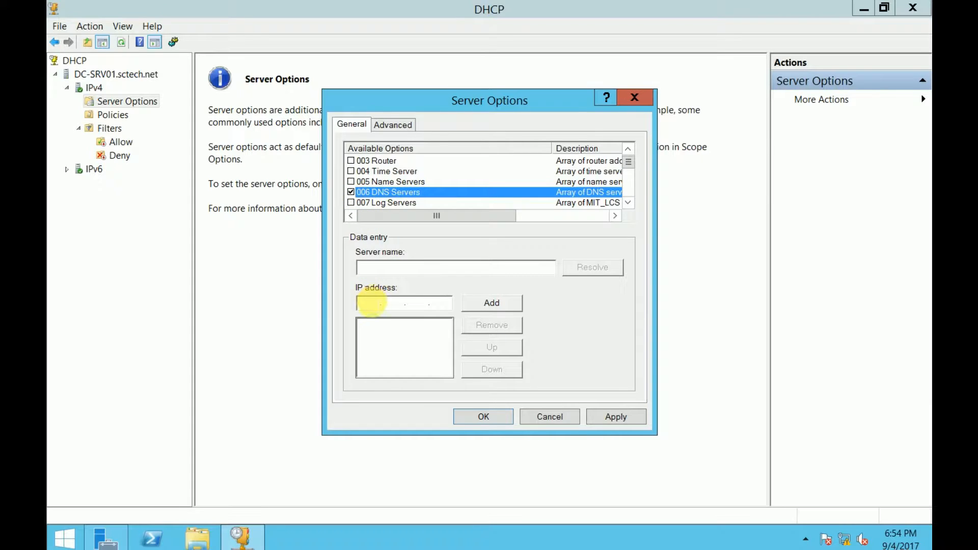
click(371, 304)
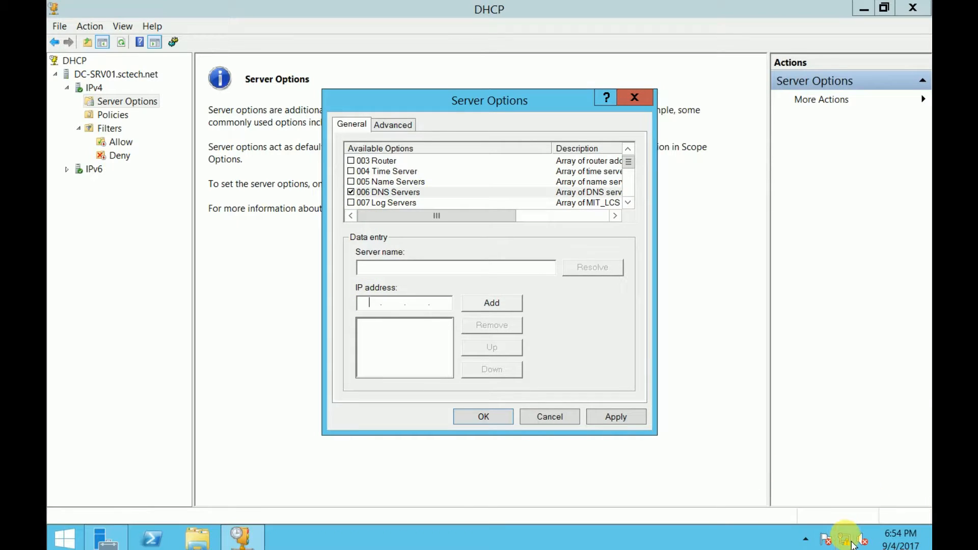
mouse_move(852, 544)
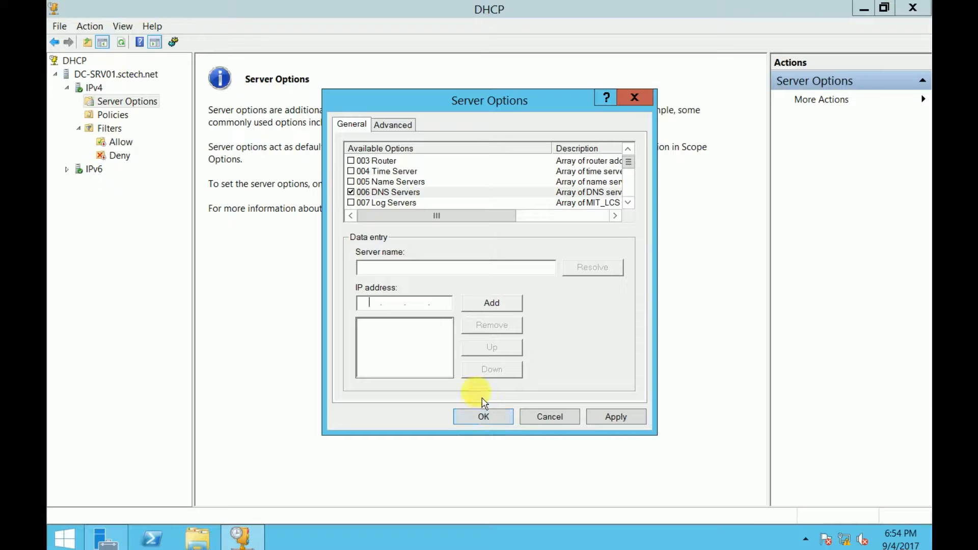
text(192 . 168 . 0 . 1)
click(491, 304)
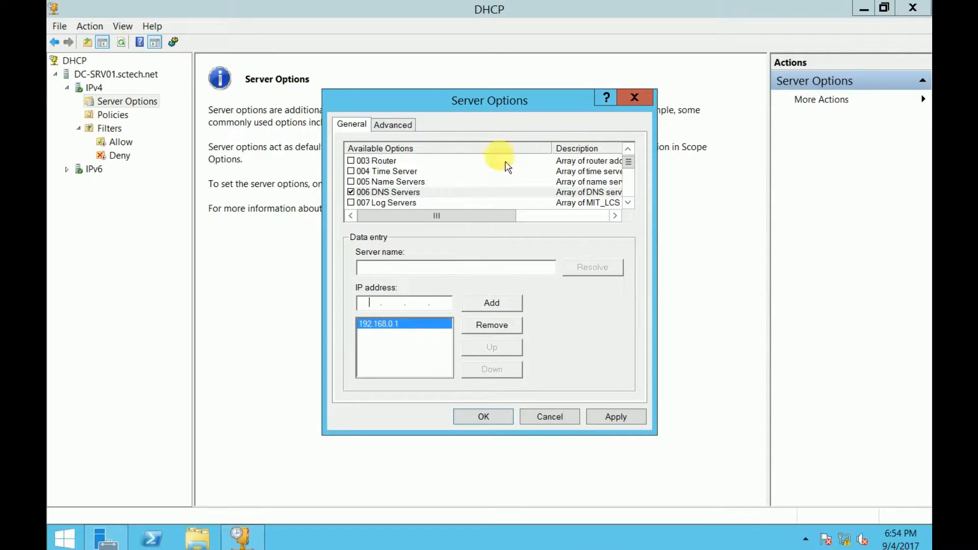
click(616, 417)
click(560, 417)
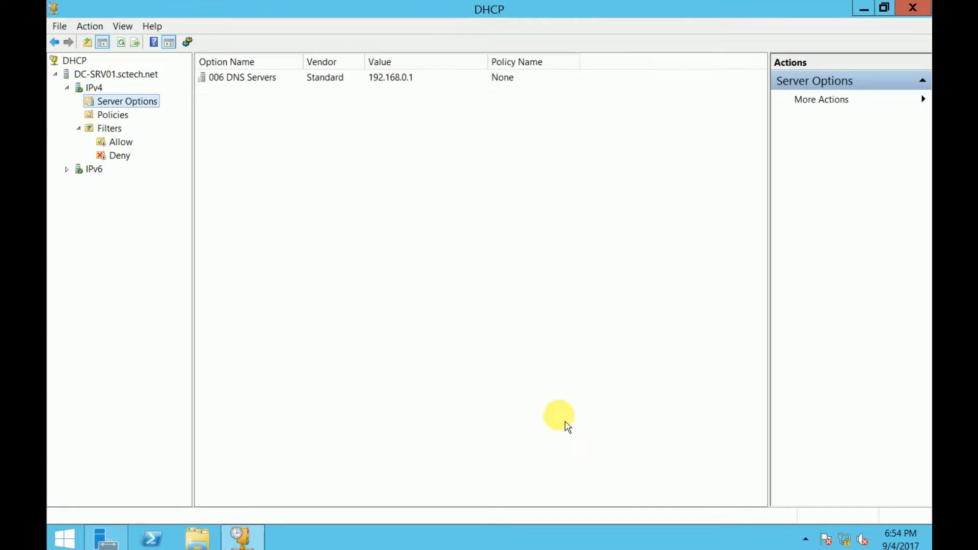
click(262, 79)
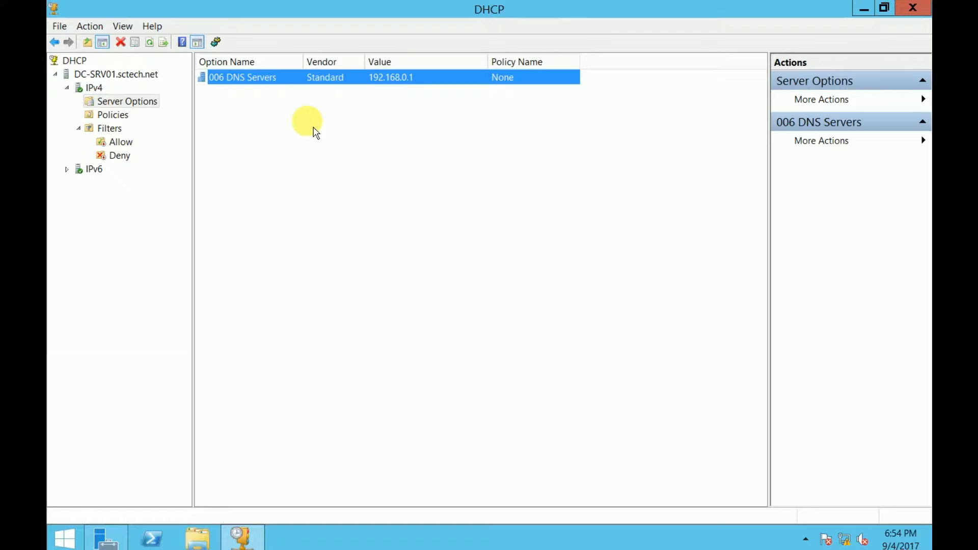
click(105, 92)
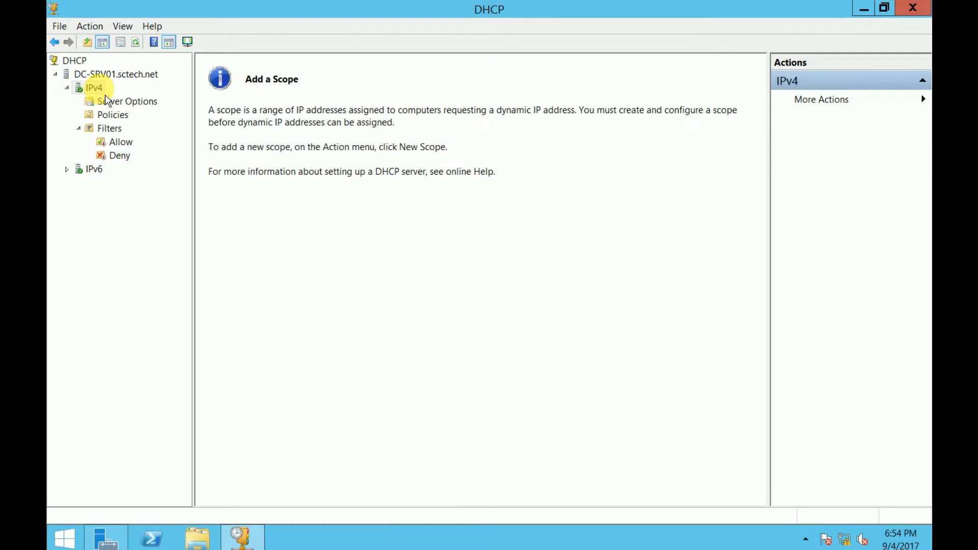
Start the New Scope Wizard from the IPv4 node
right_click(102, 94)
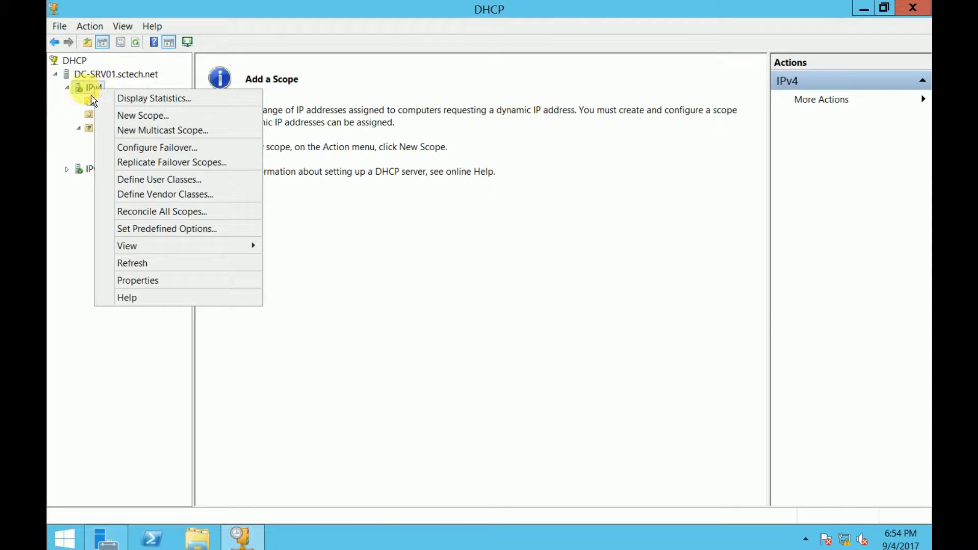
right_click(85, 90)
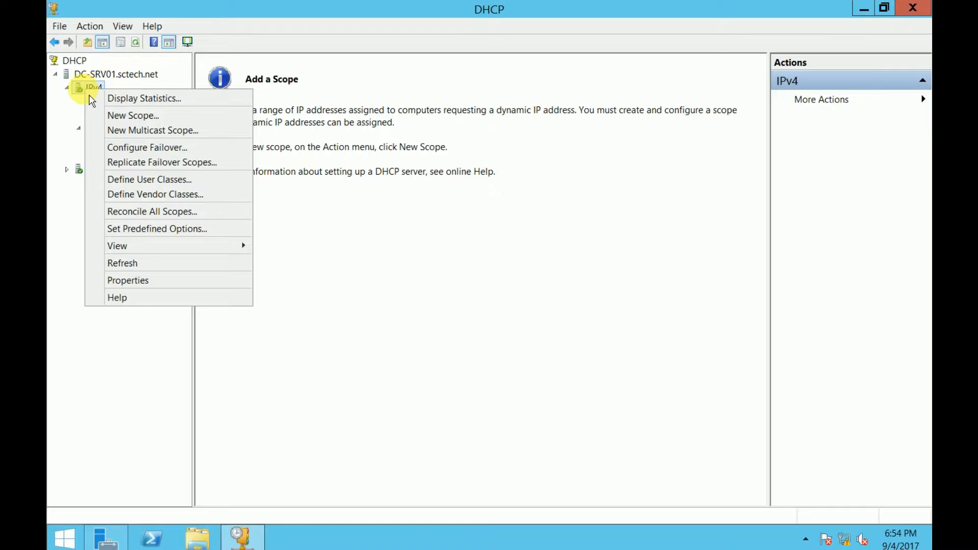
click(153, 121)
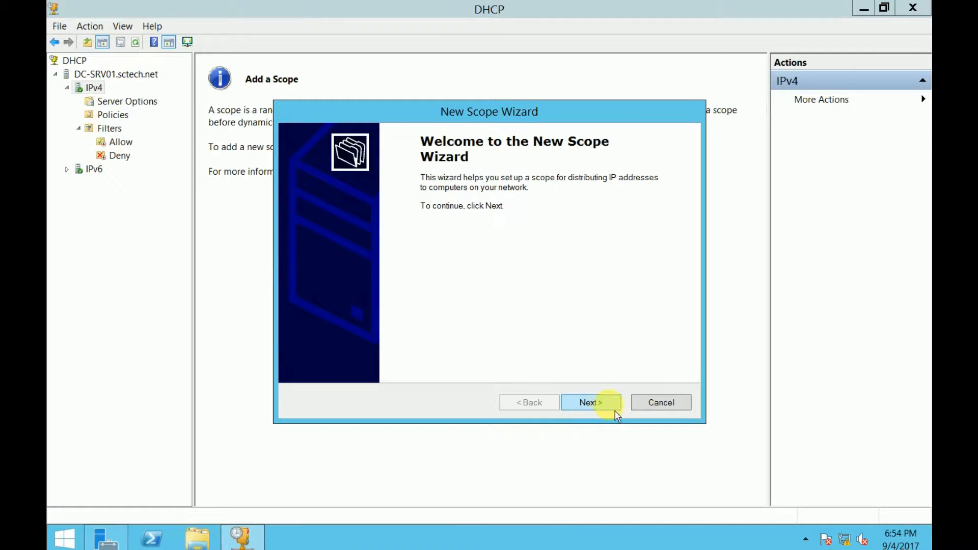
click(591, 403)
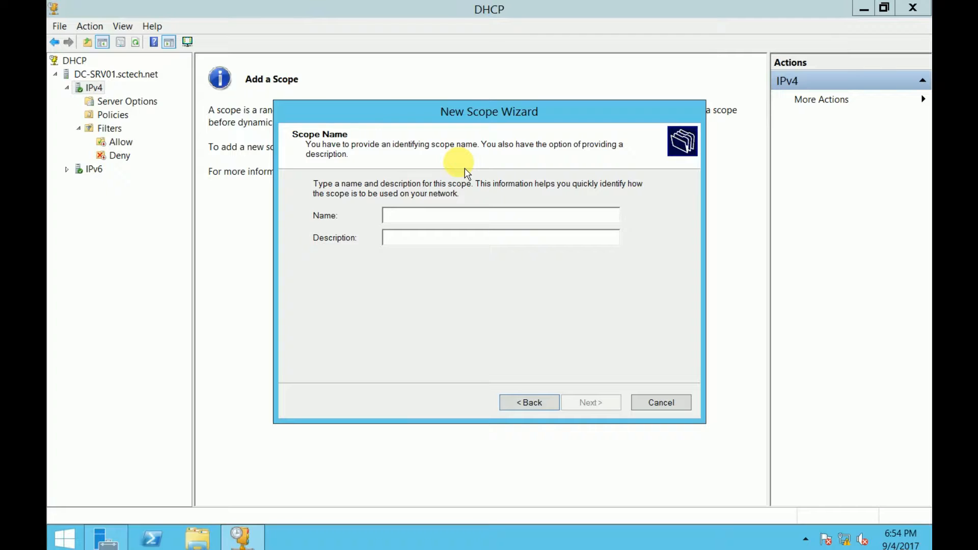
Name the scope SCTech_Scop and paste the same text as its description
text(SC)
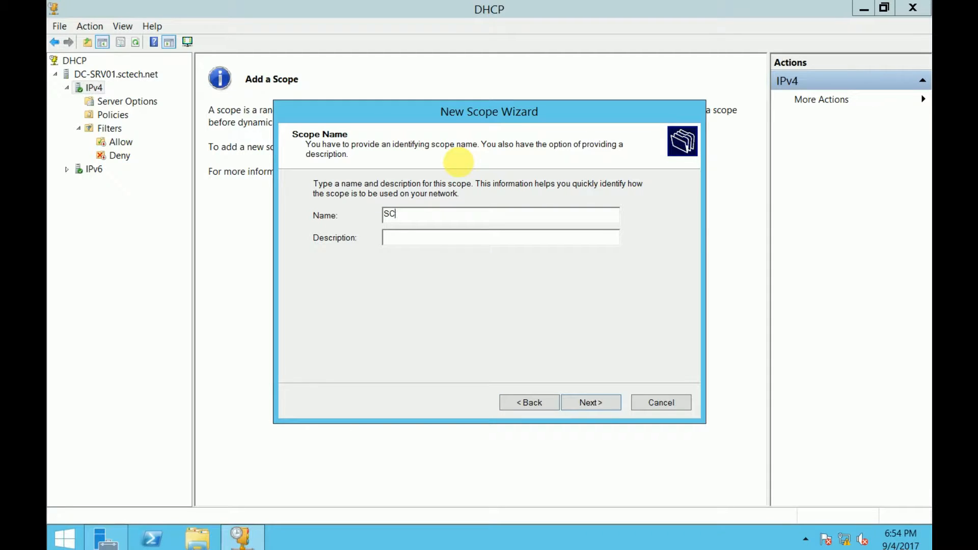
text(Tech_Scop)
drag(461, 215, 383, 214)
key(ctrl+c)
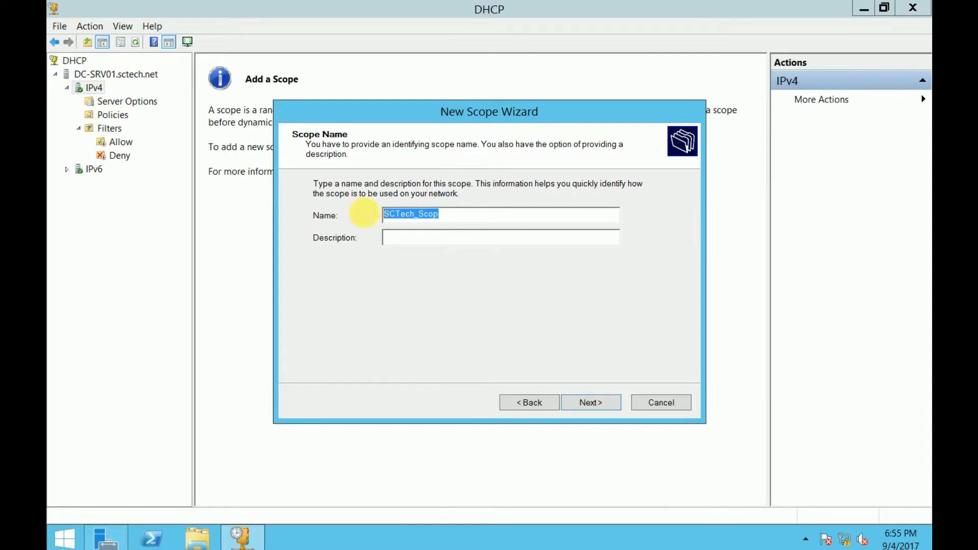
click(522, 235)
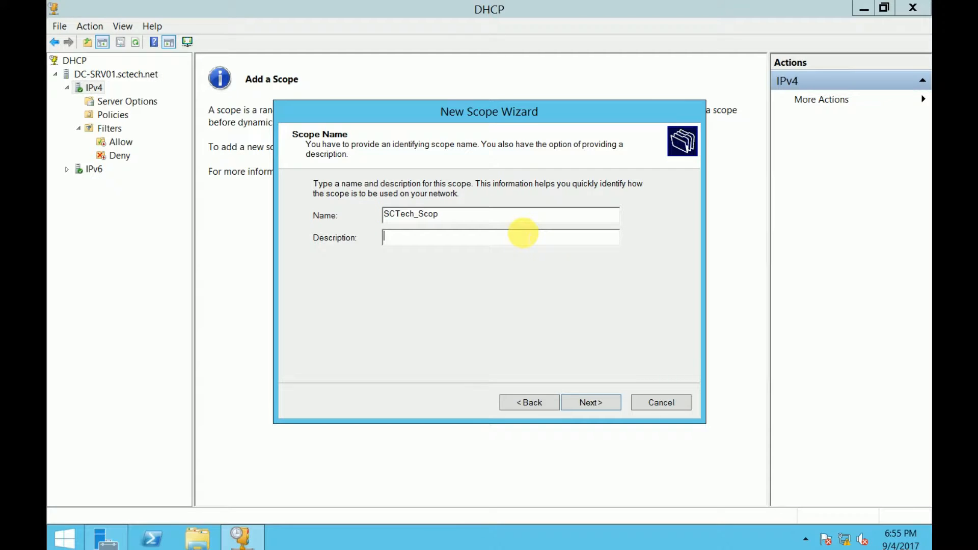
key(ctrl+v)
click(590, 402)
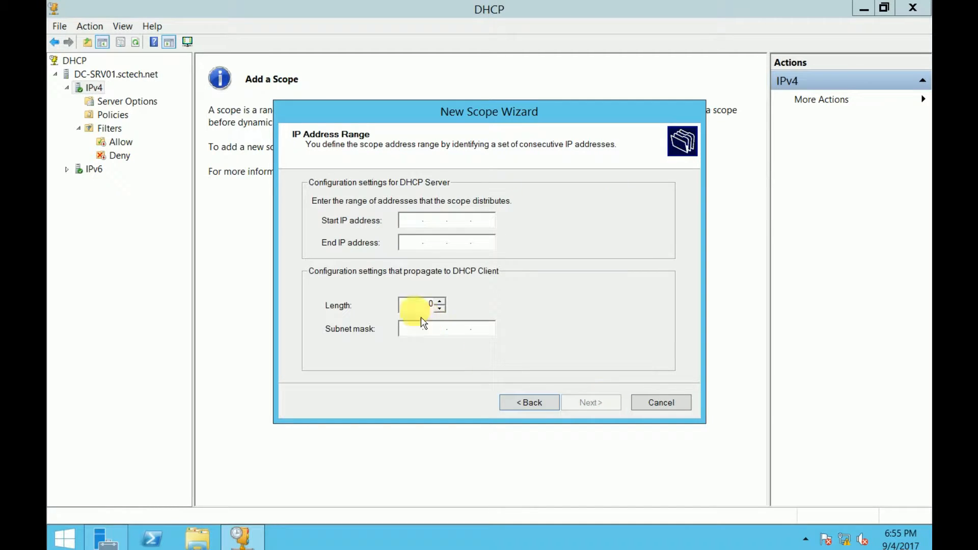
Enter the range 192.168.0.51 to 192.168.0.250 with mask 255.255.255.0
text(1)
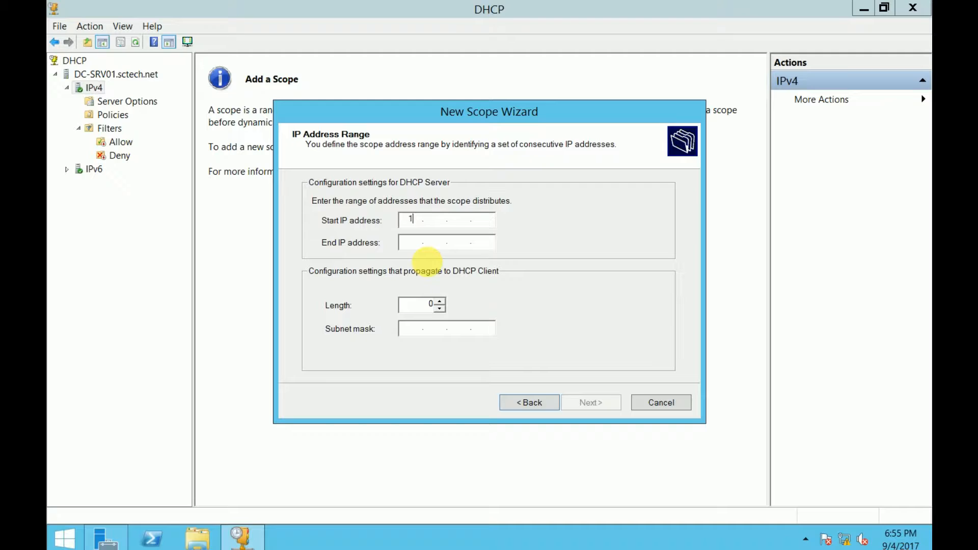
text(92.168.0.51)
key(Tab)
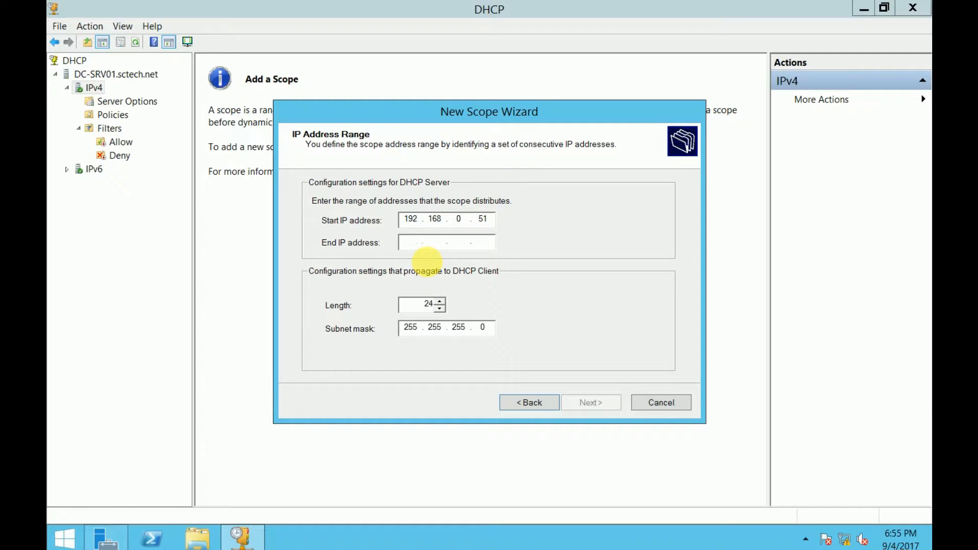
text(192 . . .)
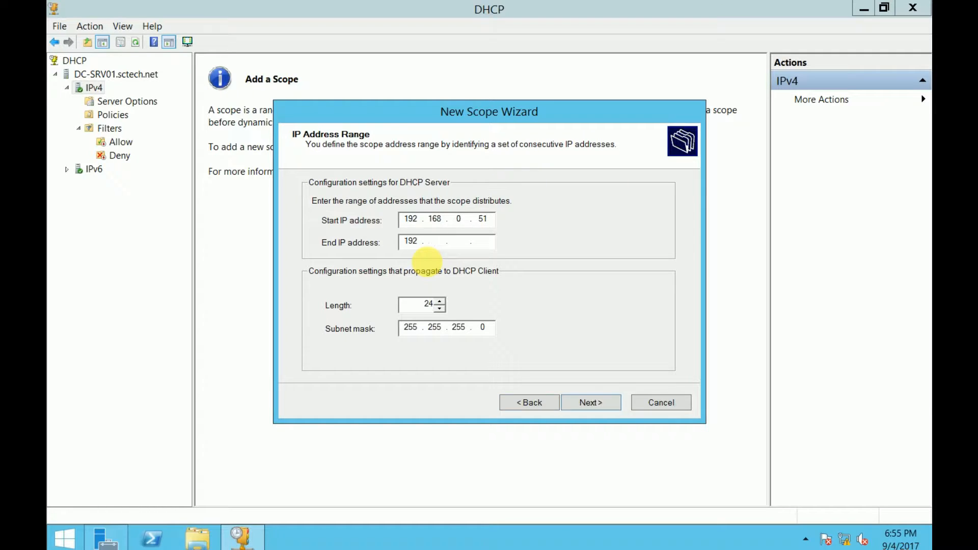
text(168 )
text(50)
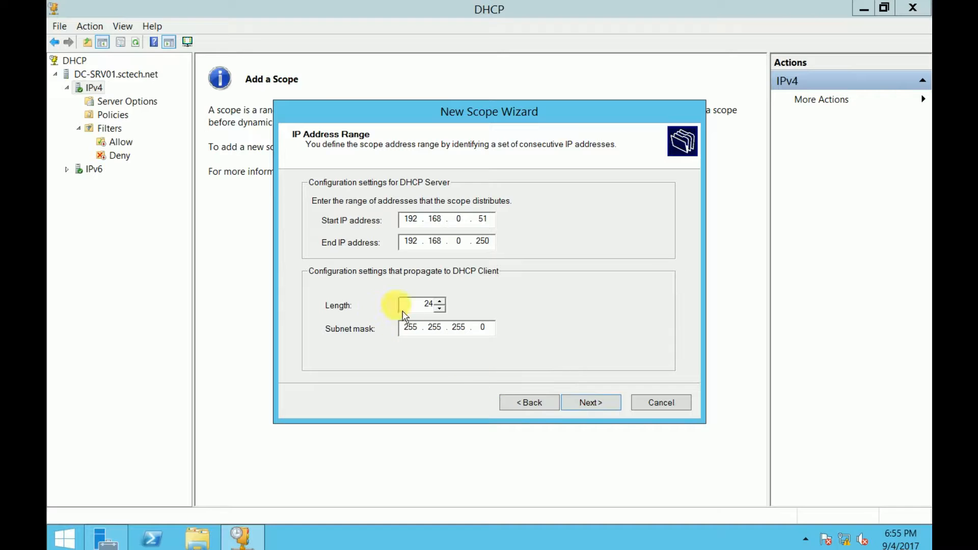
click(614, 407)
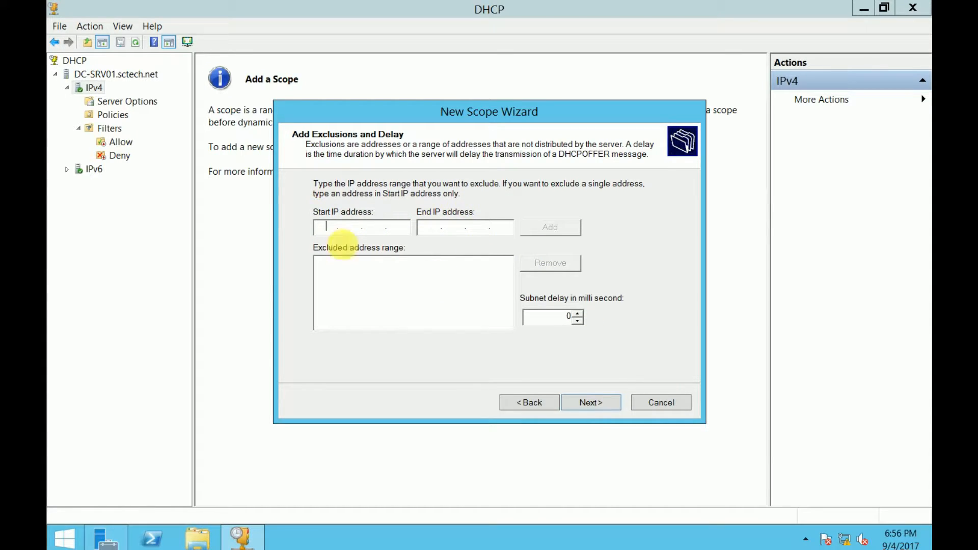
Skip adding exclusions and change the scope lease duration from 8 days to 0 days, 8 hours
click(596, 405)
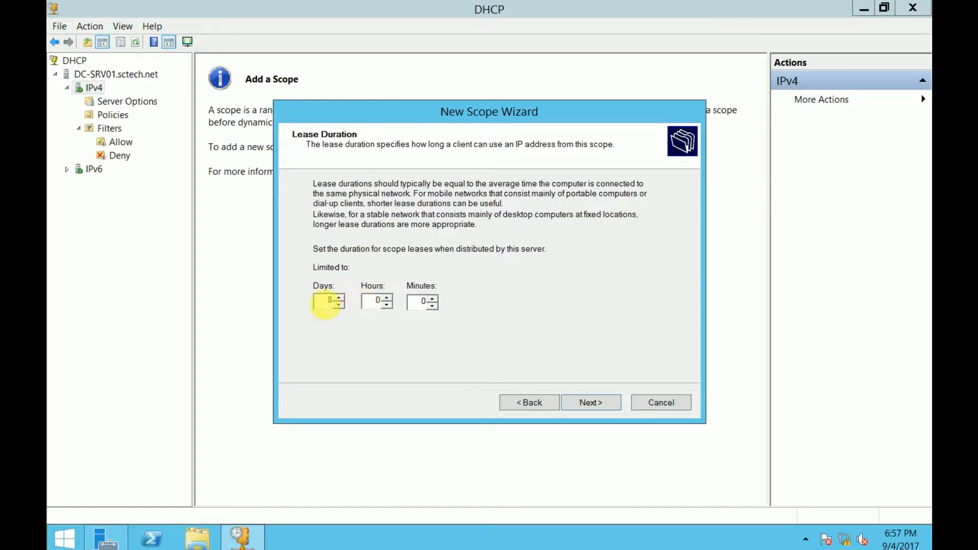
drag(326, 305, 351, 304)
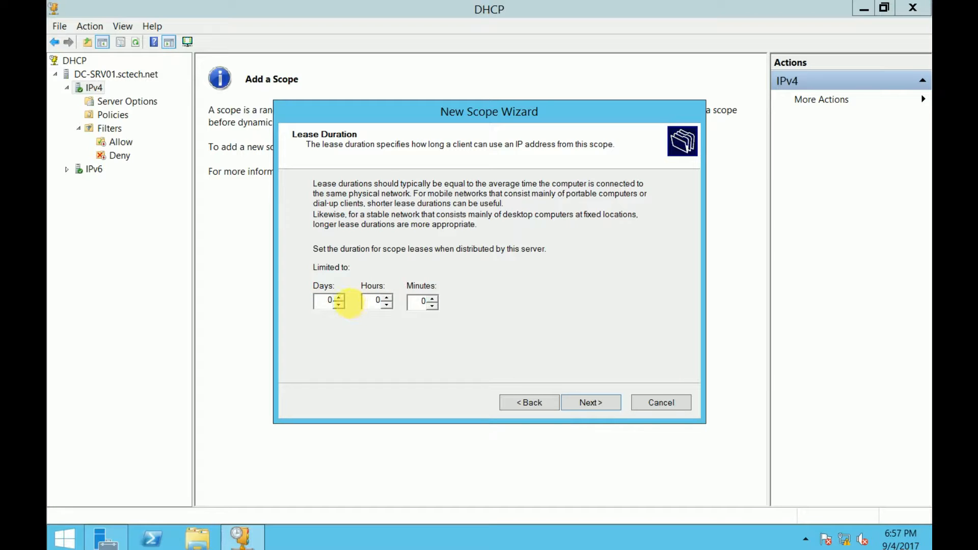
drag(374, 302, 412, 302)
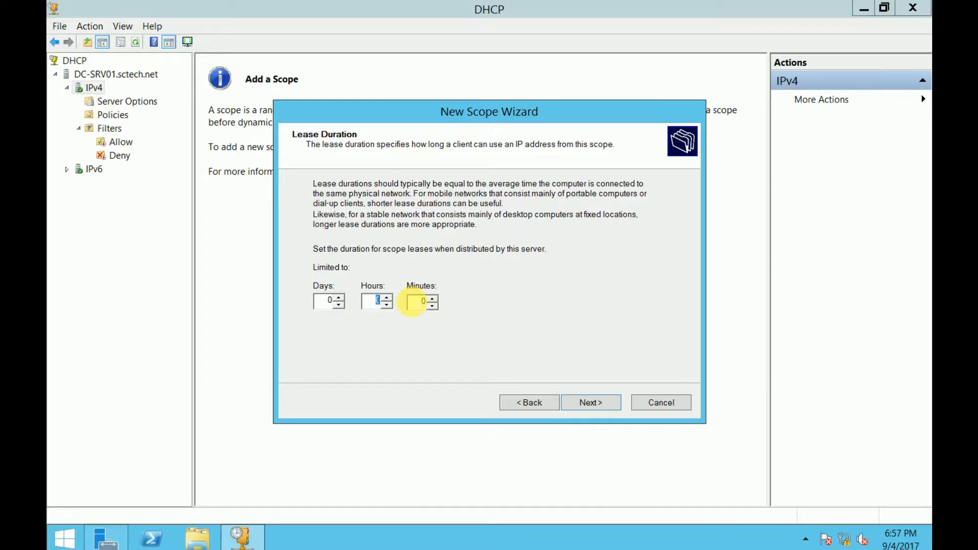
click(591, 402)
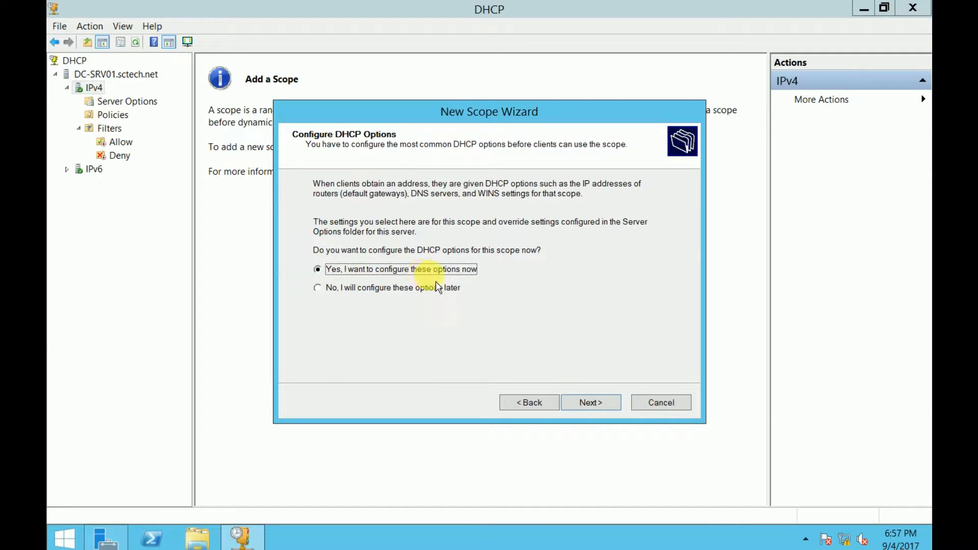
Configure DHCP options now, skip the router, and keep parent domain sctech.net with DNS server 192.168.0.1
click(600, 406)
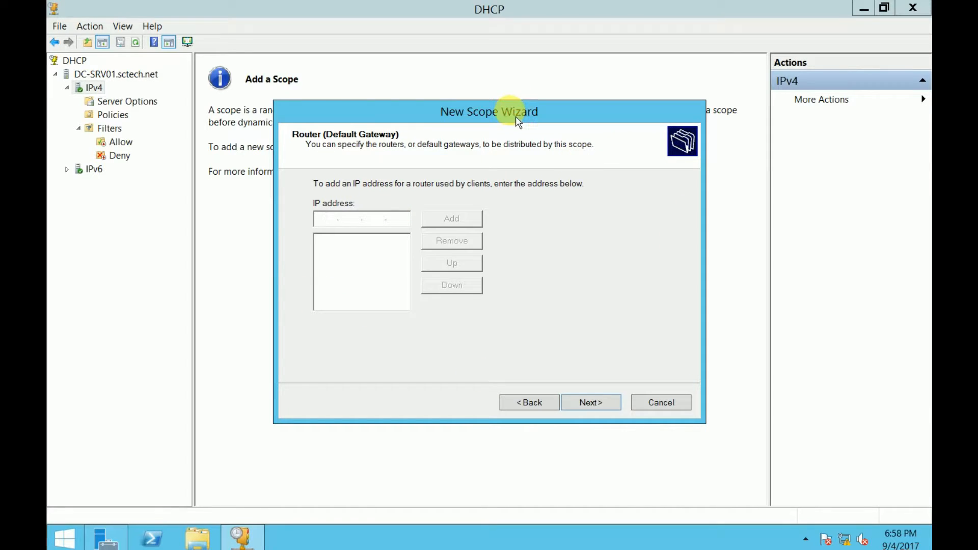
drag(515, 116, 538, 95)
click(613, 381)
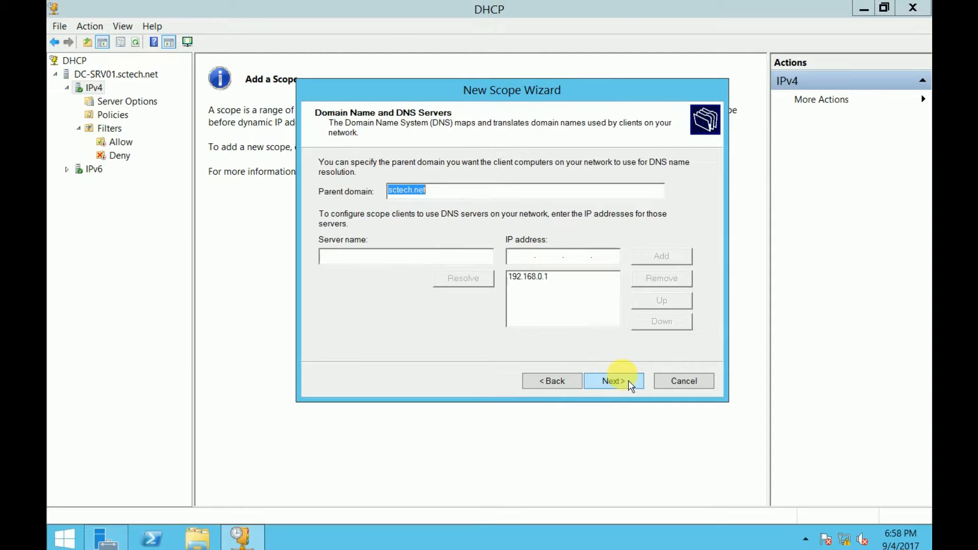
click(453, 190)
drag(452, 189, 388, 190)
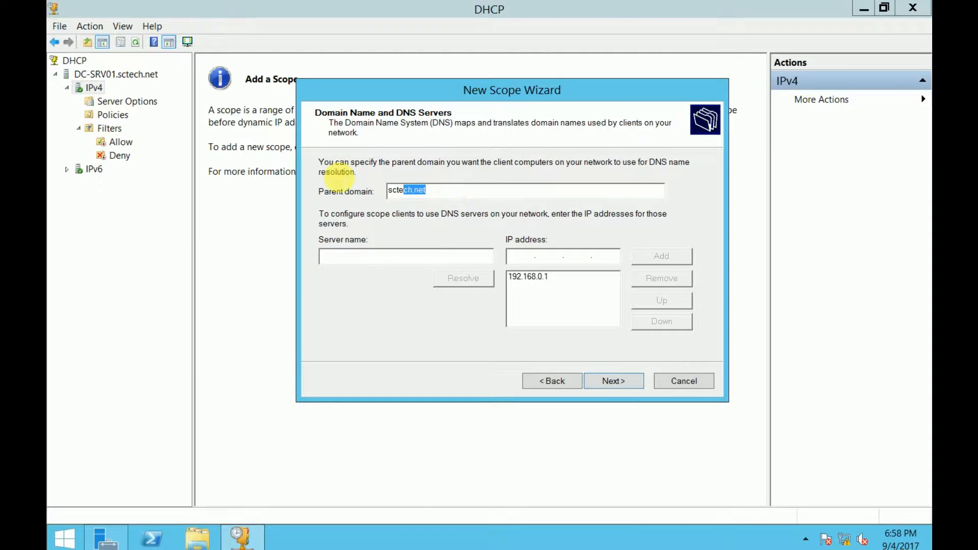
click(565, 288)
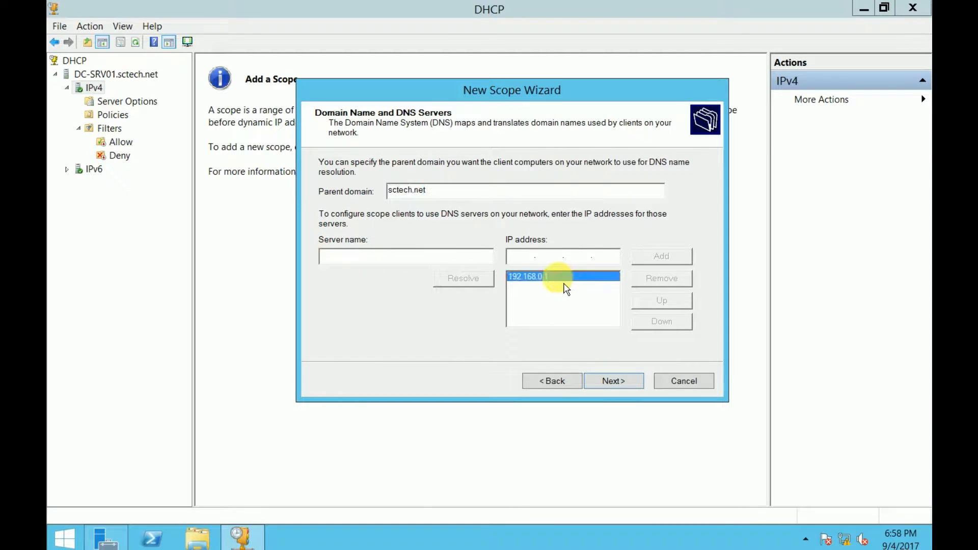
click(615, 383)
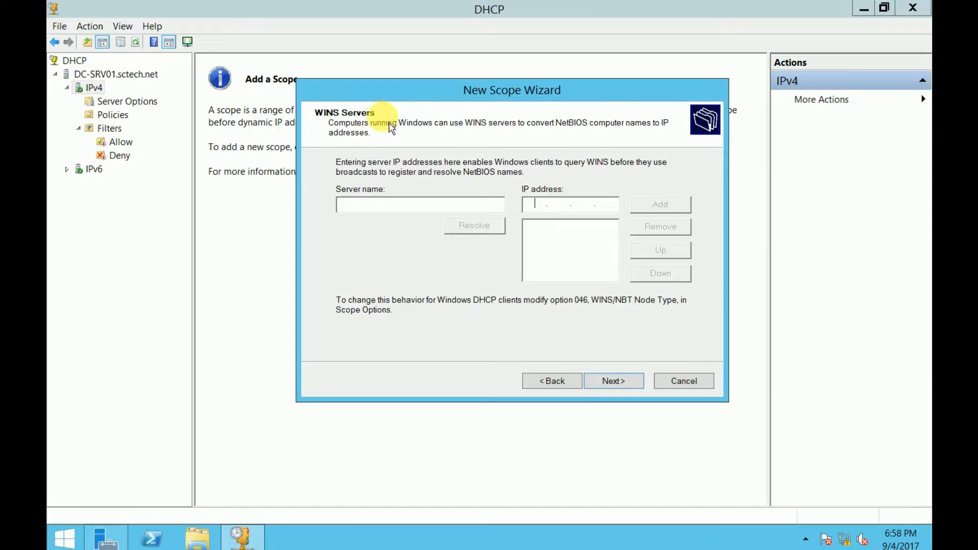
Skip WINS servers, activate the scope now, and finish the New Scope wizard
click(616, 383)
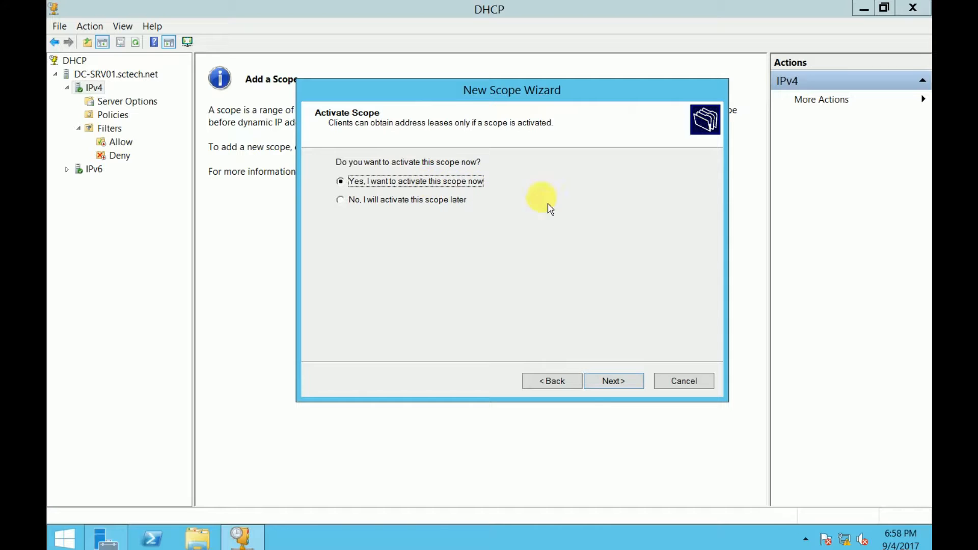
click(627, 387)
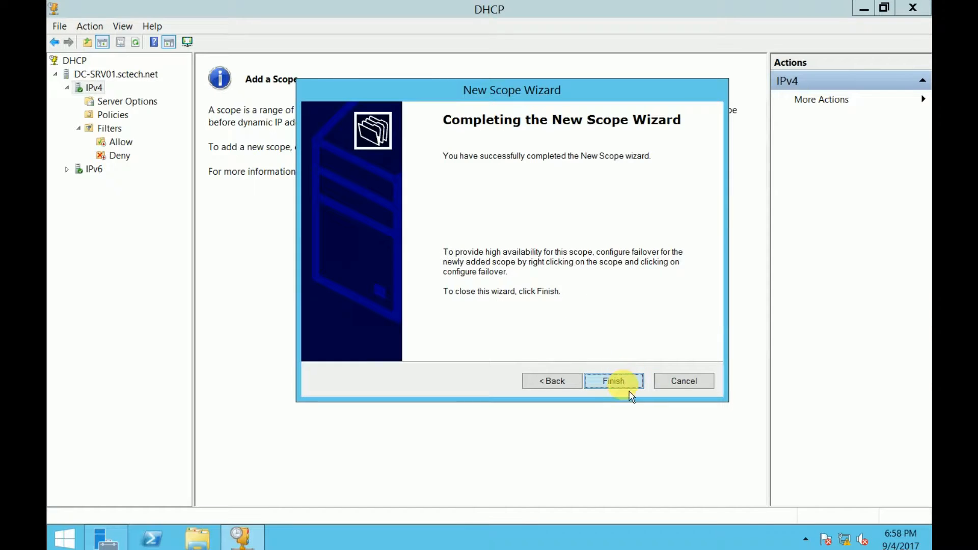
click(620, 386)
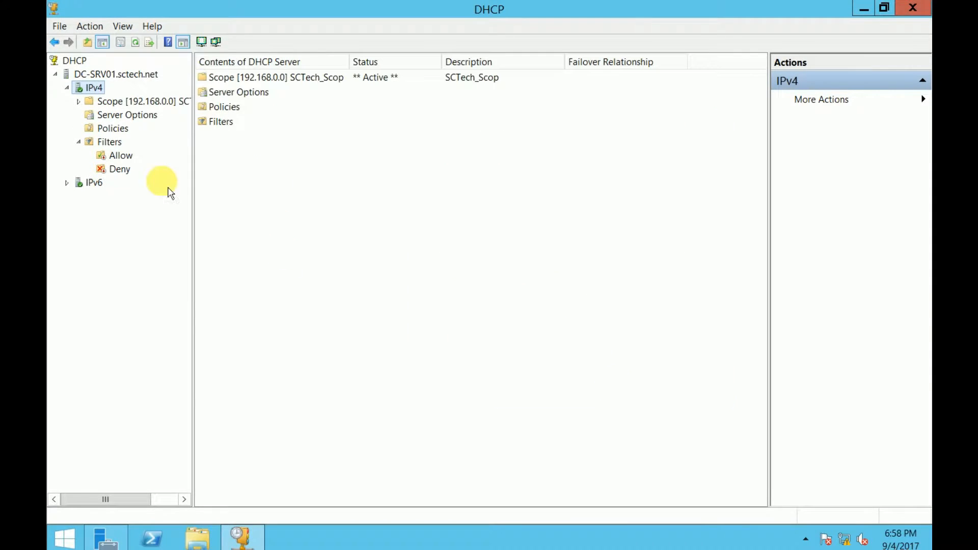
Expand the SCTech_Scop scope and review its Address Pool, Address Leases and Reservations
double_click(109, 101)
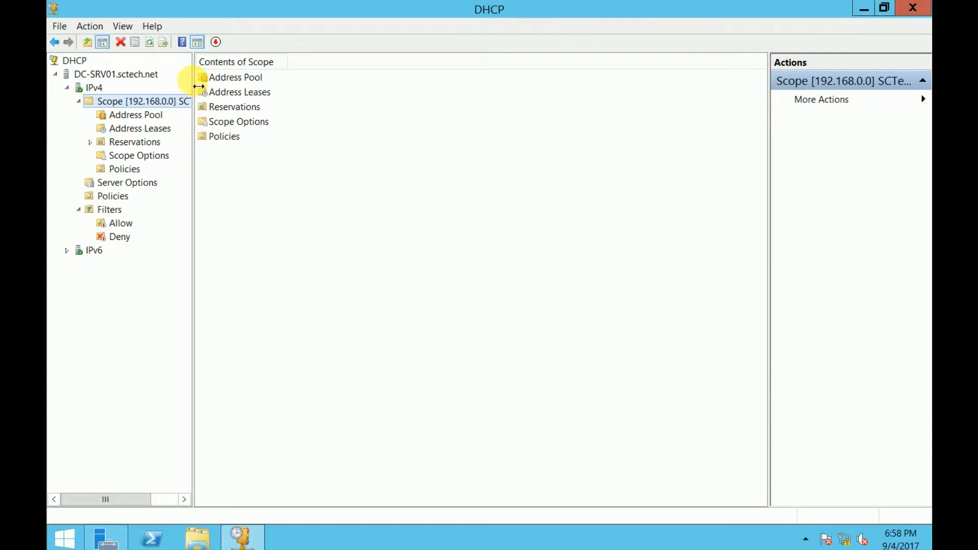
drag(198, 86, 263, 86)
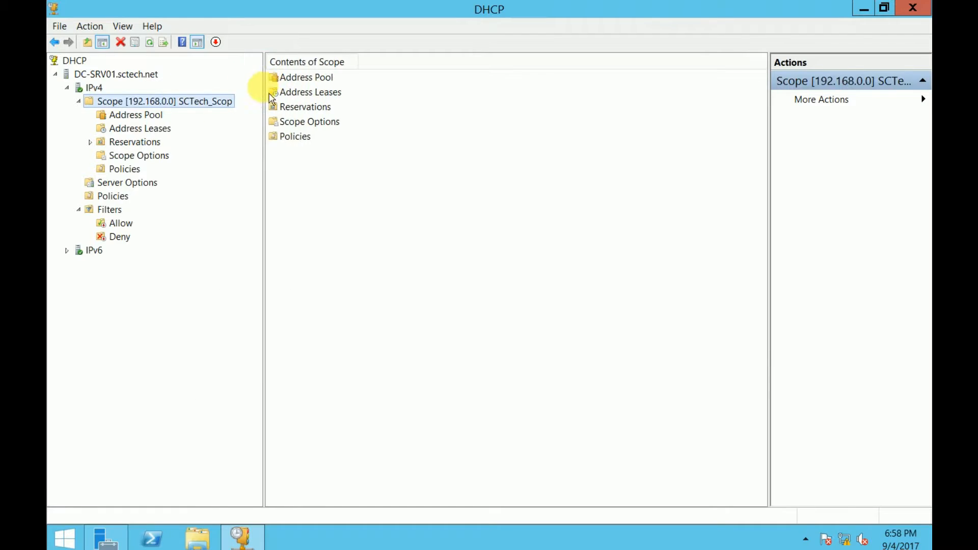
click(149, 116)
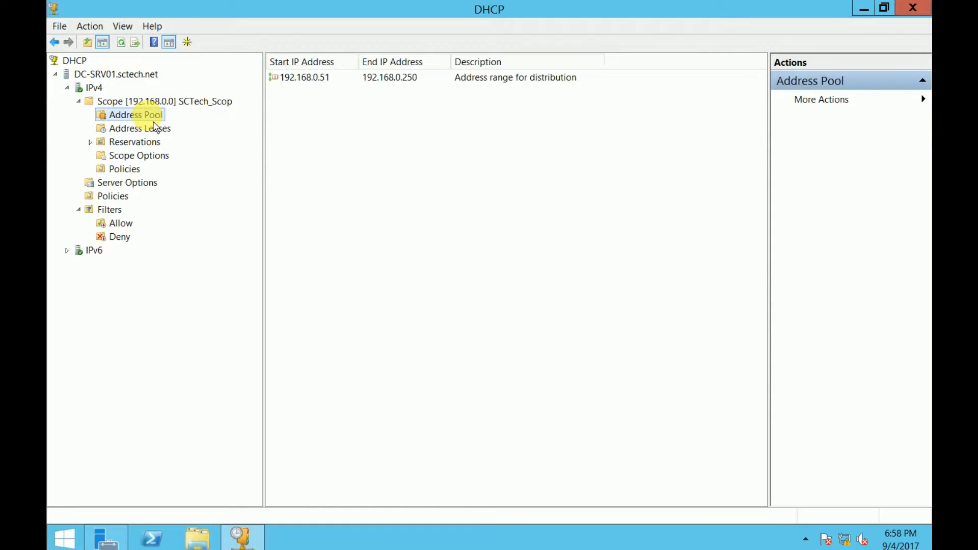
click(322, 80)
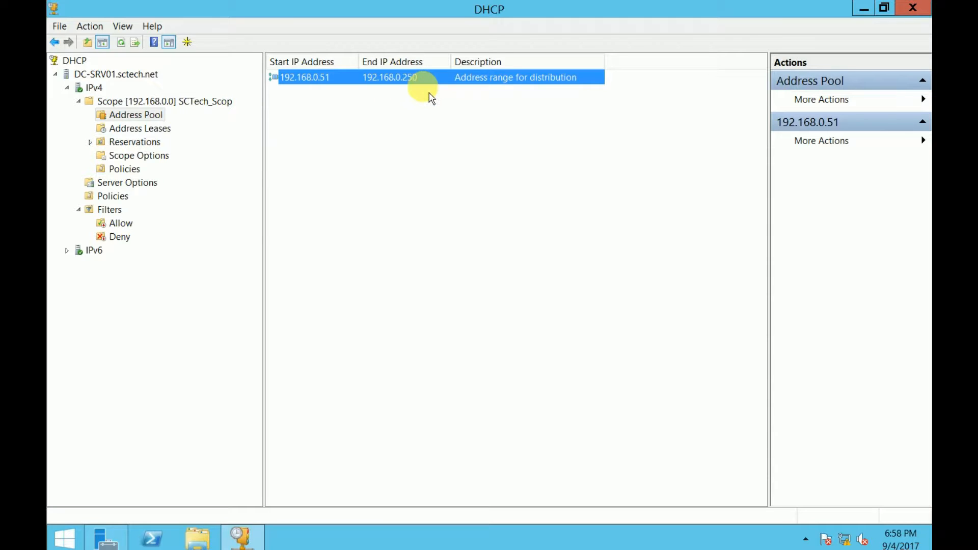
click(420, 121)
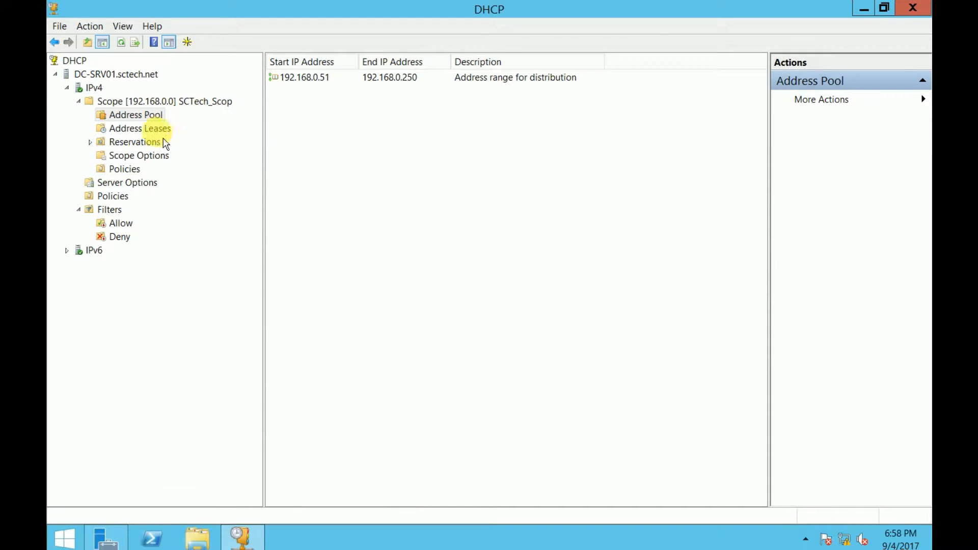
click(153, 130)
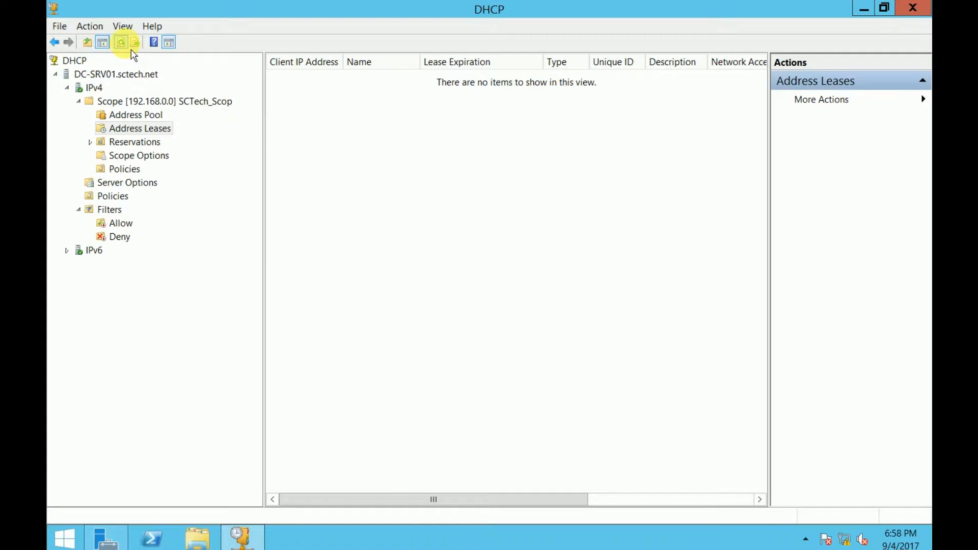
click(133, 142)
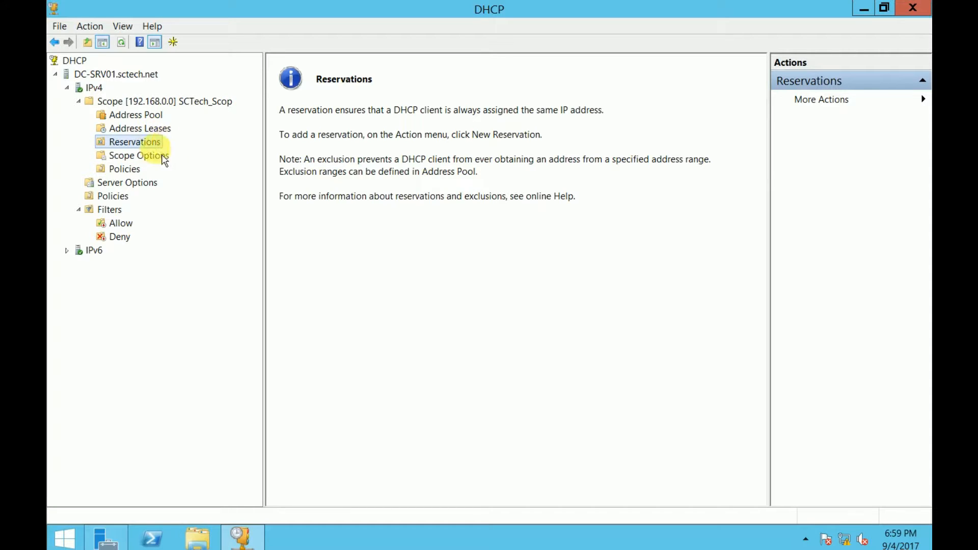
Review the 006 DNS Servers and 015 DNS Domain Name entries in Scope and Server Options
click(153, 158)
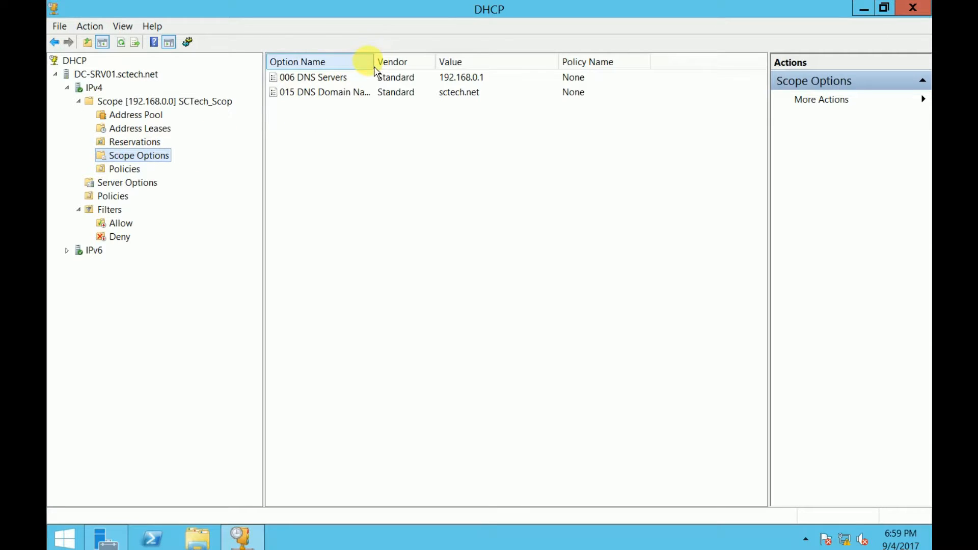
drag(434, 62, 429, 62)
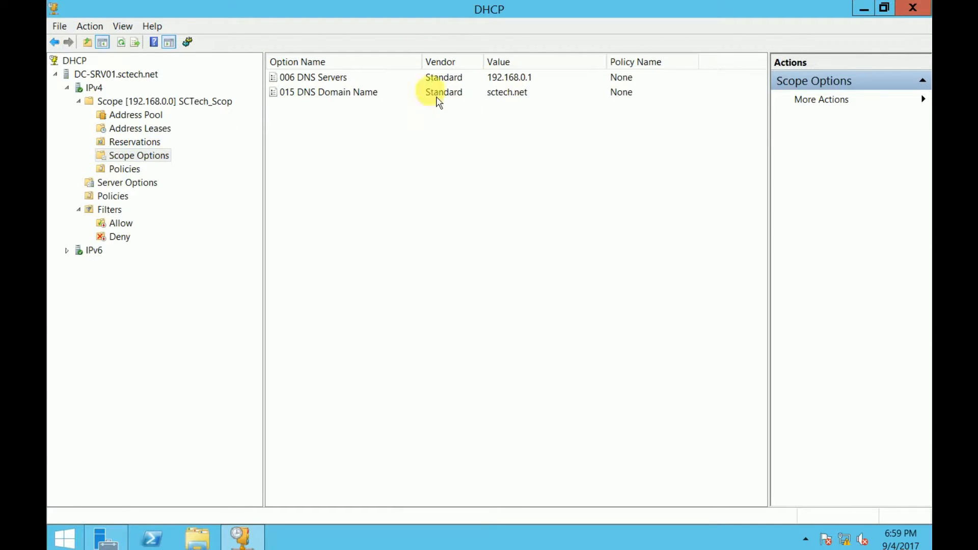
click(328, 79)
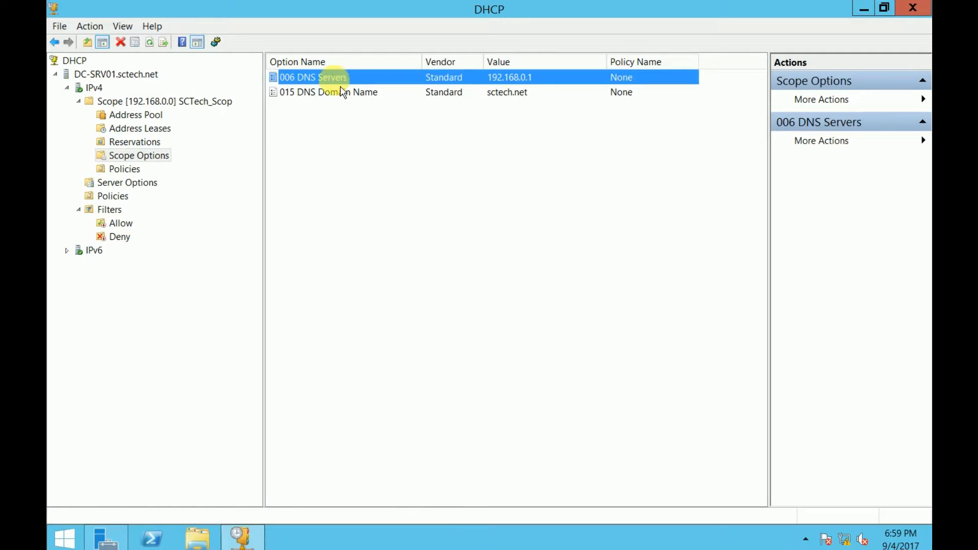
click(133, 183)
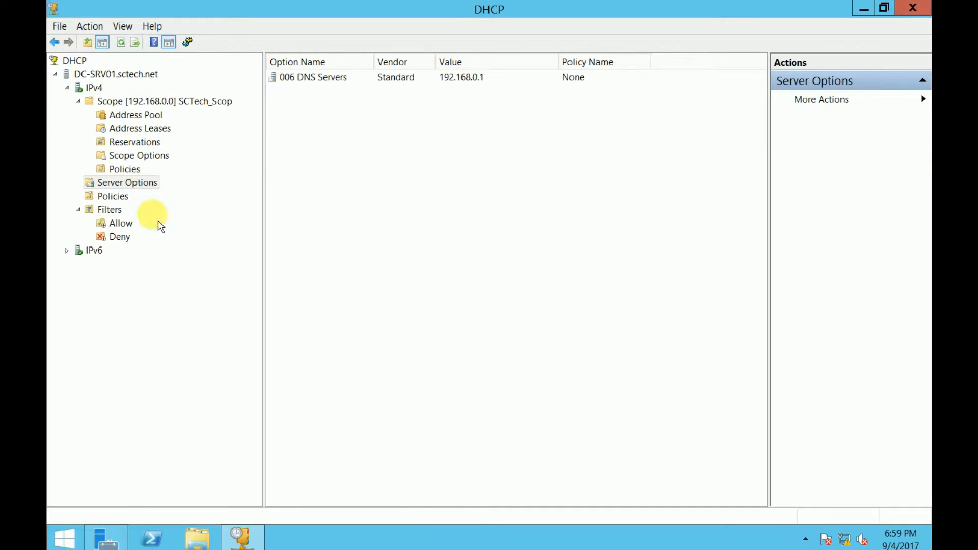
click(329, 84)
click(143, 156)
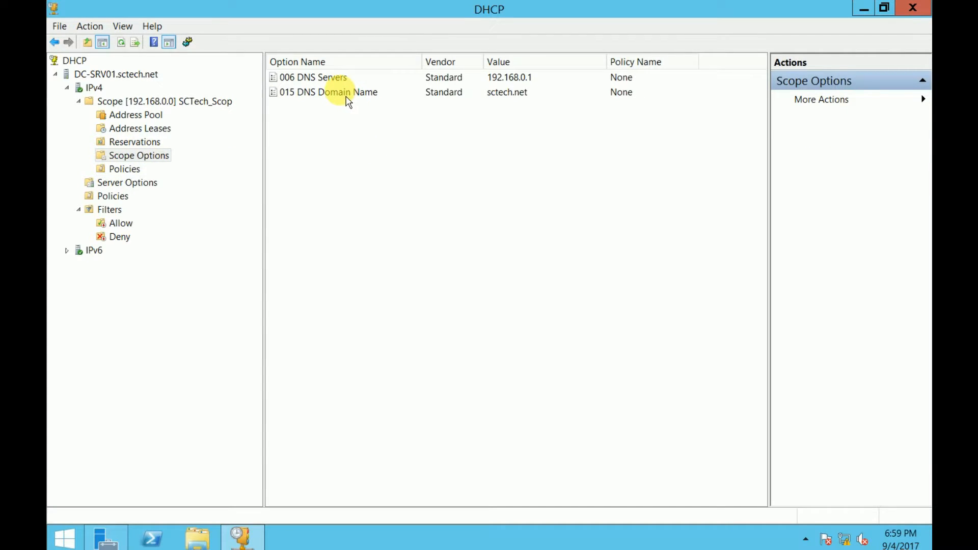
click(346, 95)
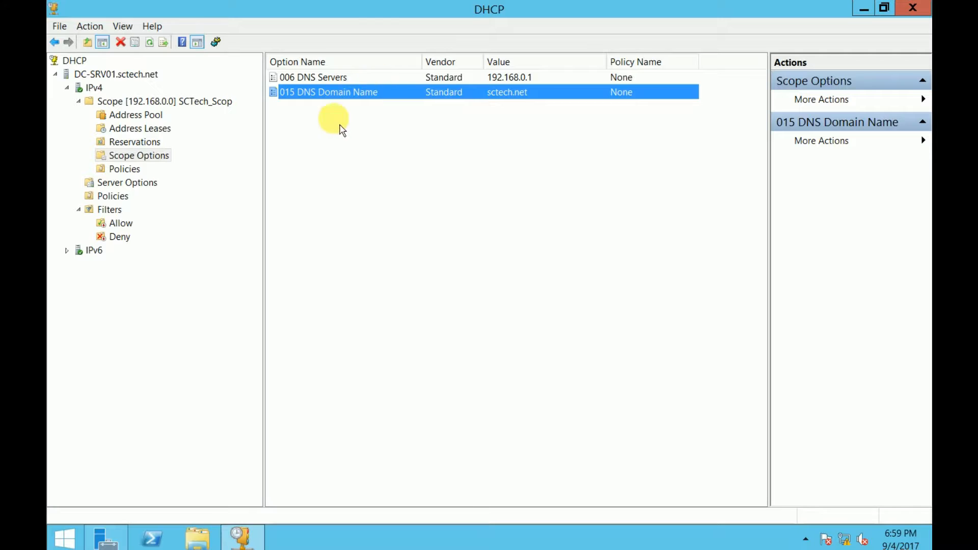
click(359, 184)
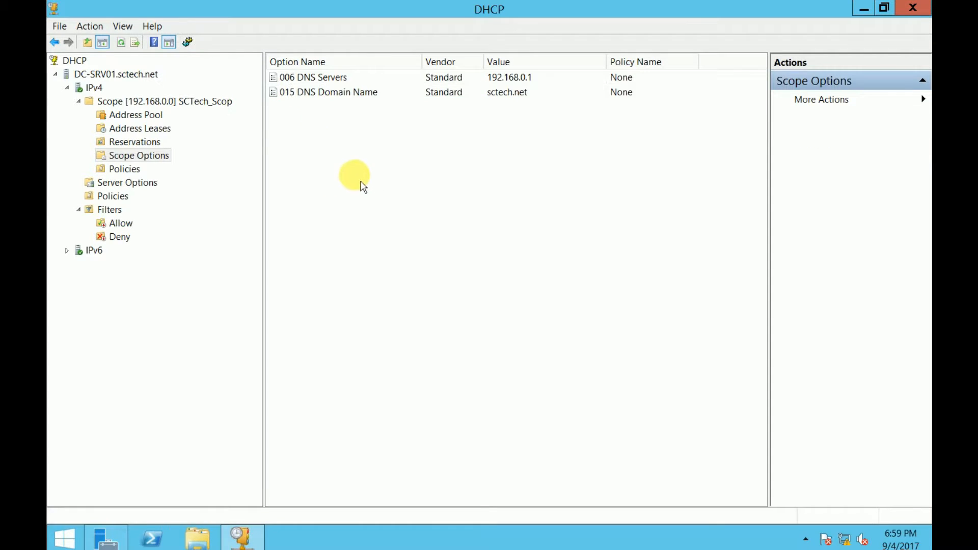
click(153, 129)
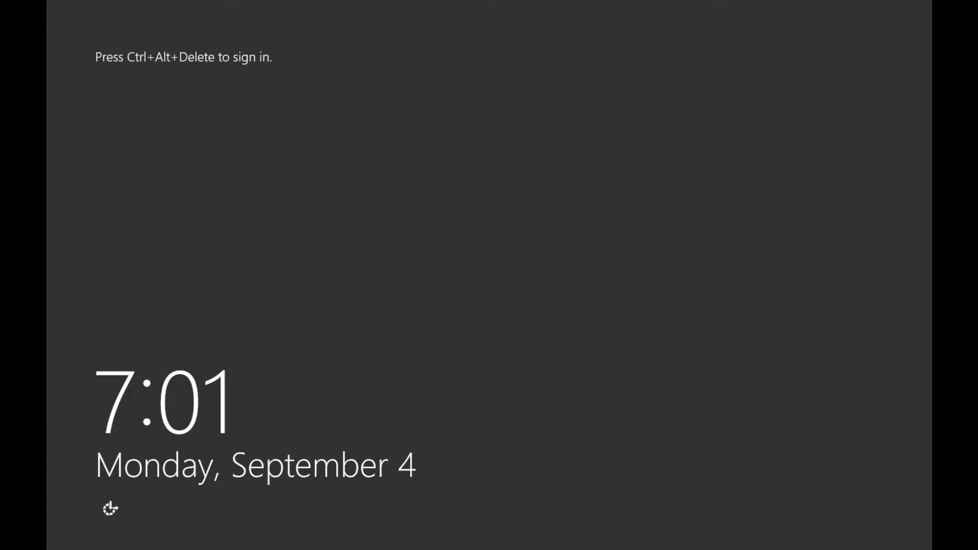
Sign in as Administrator with the account password, check Local Server properties, then minimize Server Manager
key(ctrl+alt+Delete)
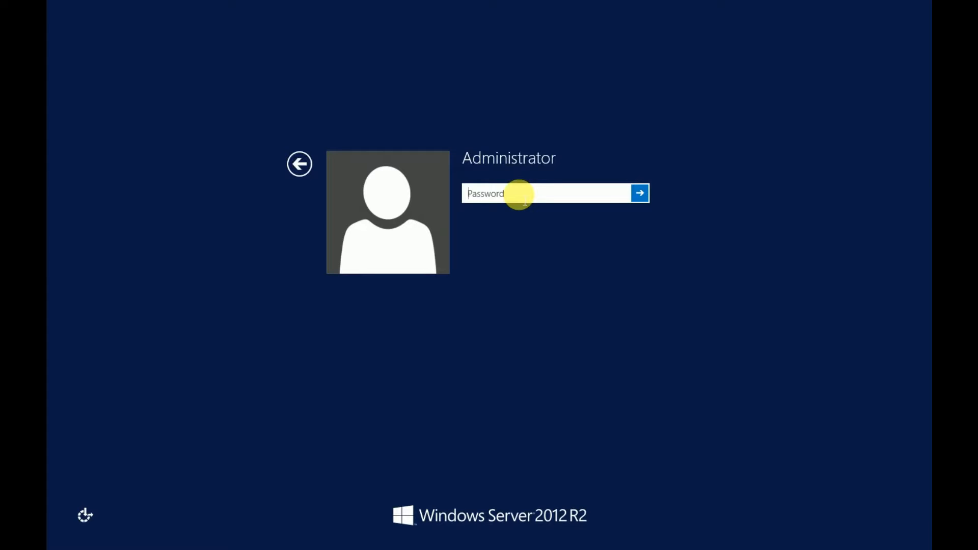
text(P)
key(Return)
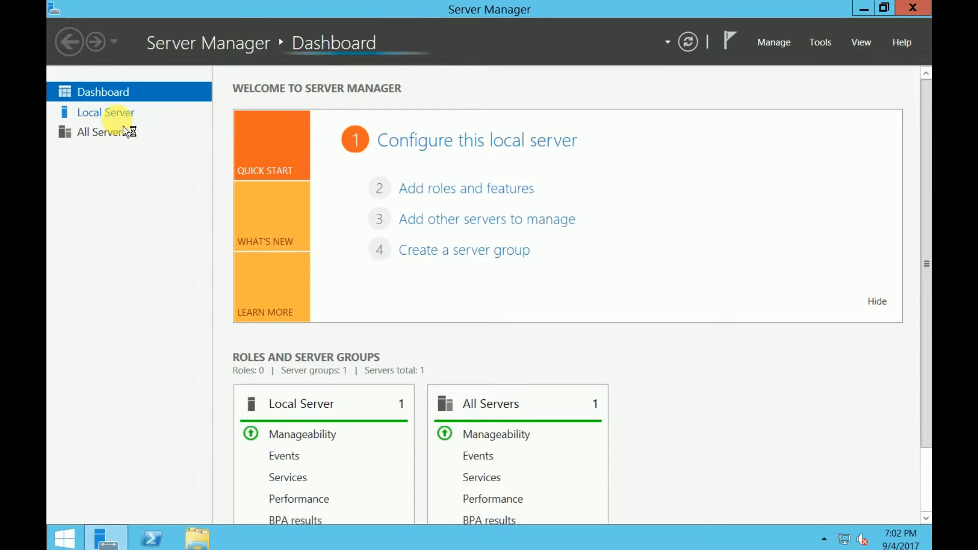
click(119, 113)
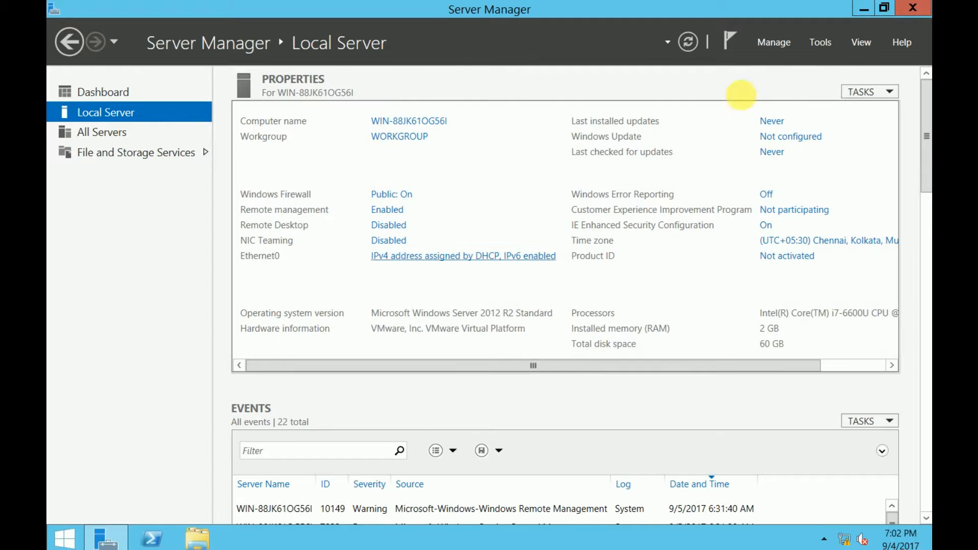
click(864, 9)
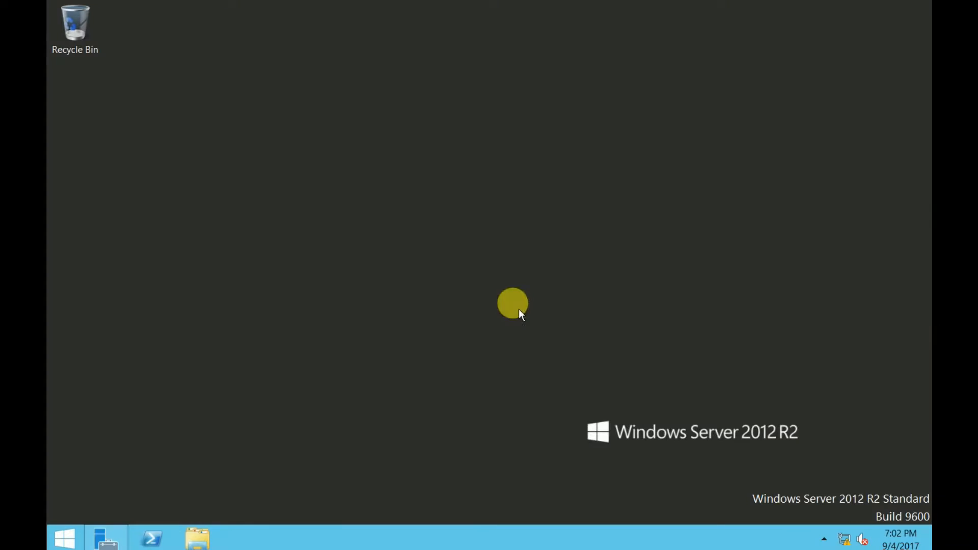
Launch cmd from the Run box and run ipconfig to show the client's IP configuration
right_click(65, 536)
click(164, 493)
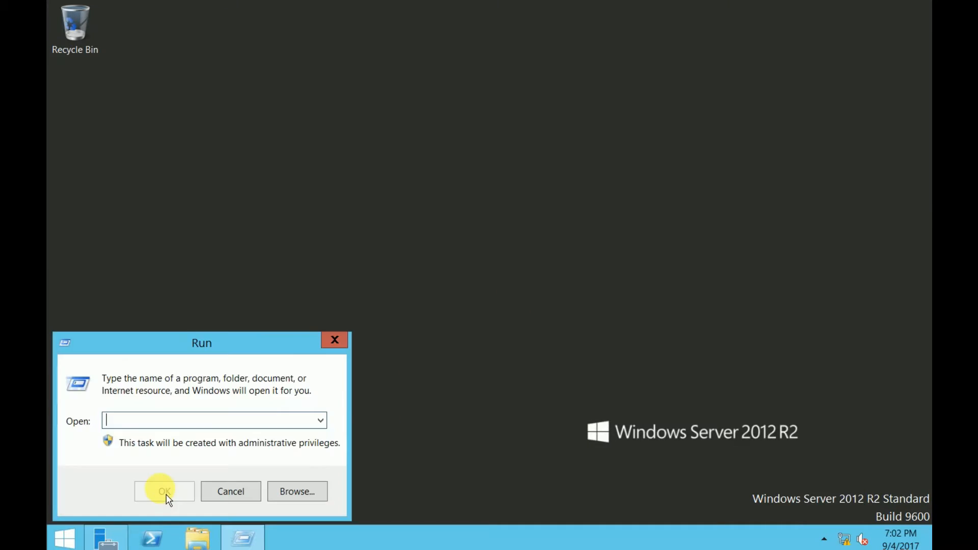
text(cmd)
key(Return)
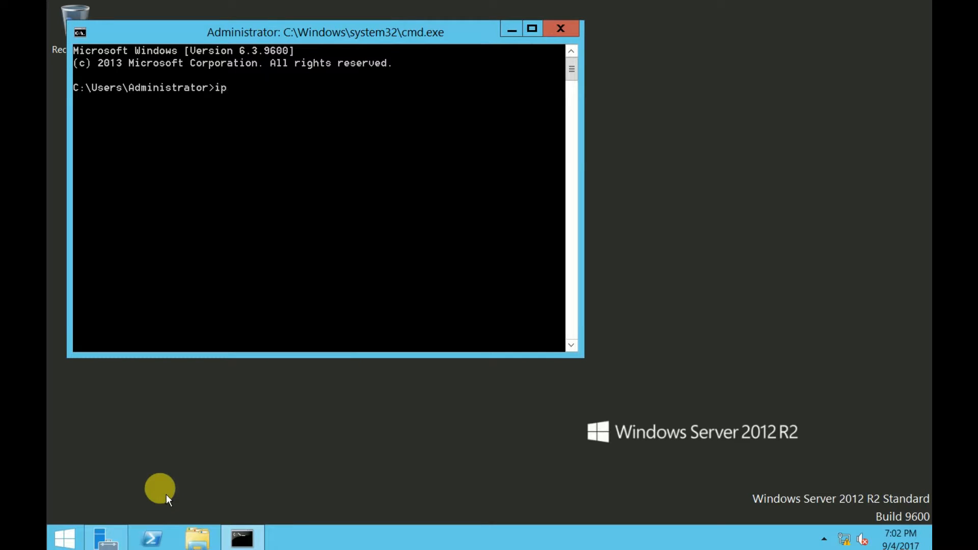
key(Return)
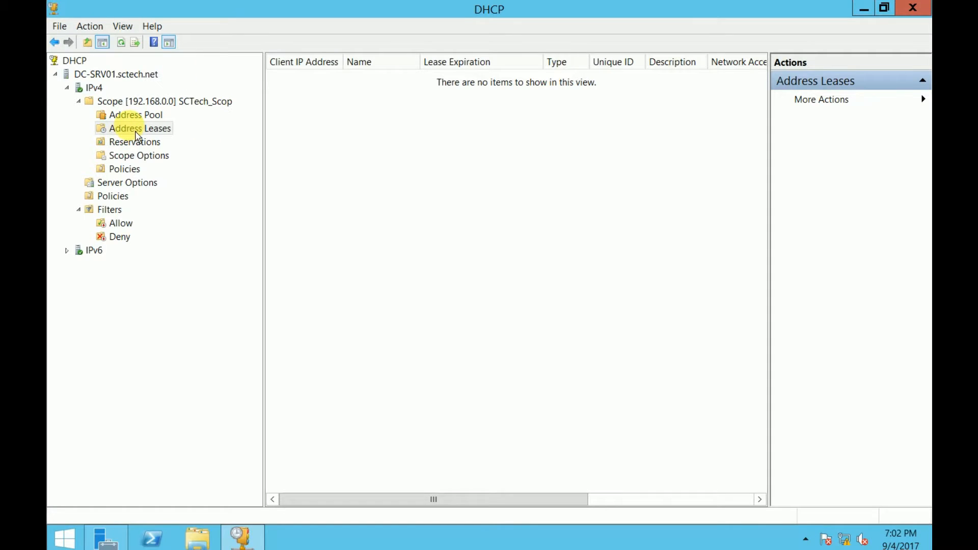
Refresh Address Leases to show the 192.168.0.51 lease and widen the Name and Client IP Address columns
click(136, 132)
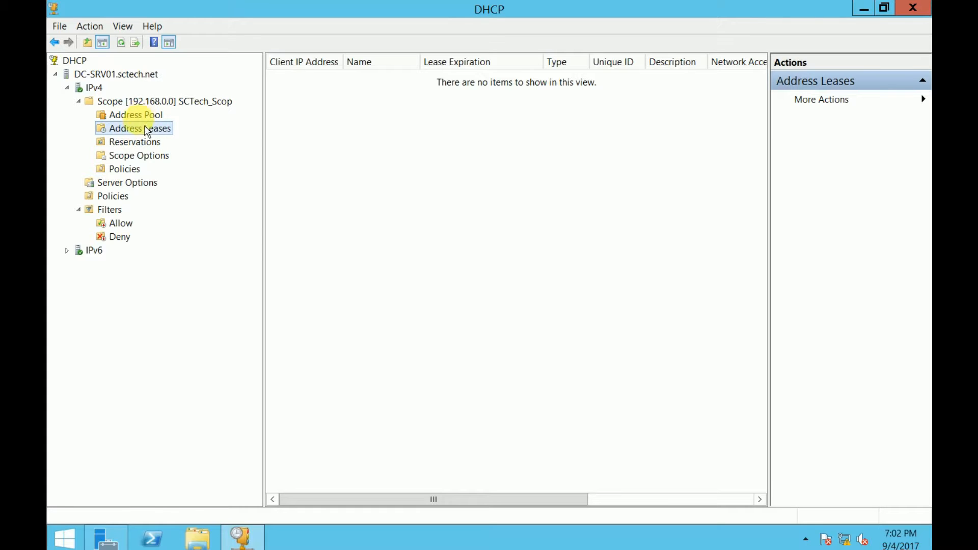
click(122, 43)
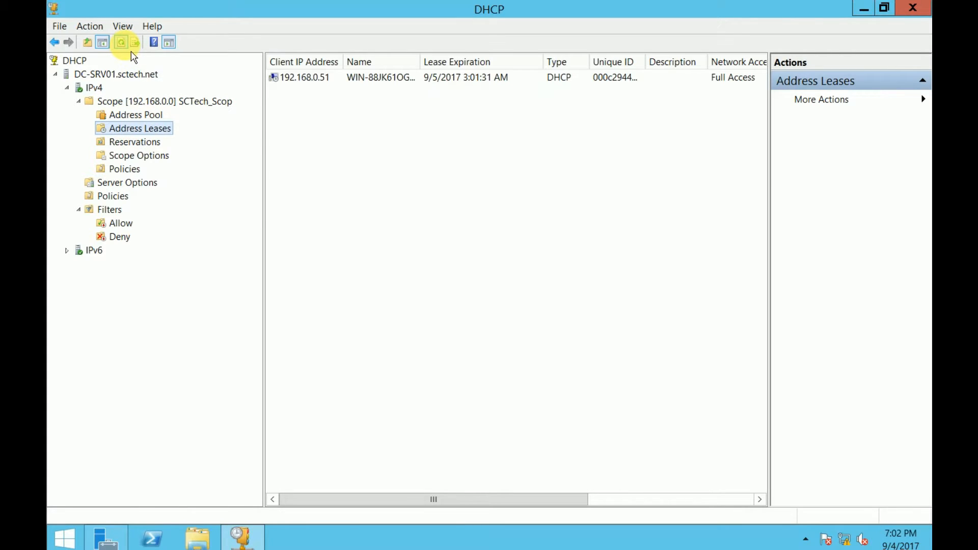
click(326, 78)
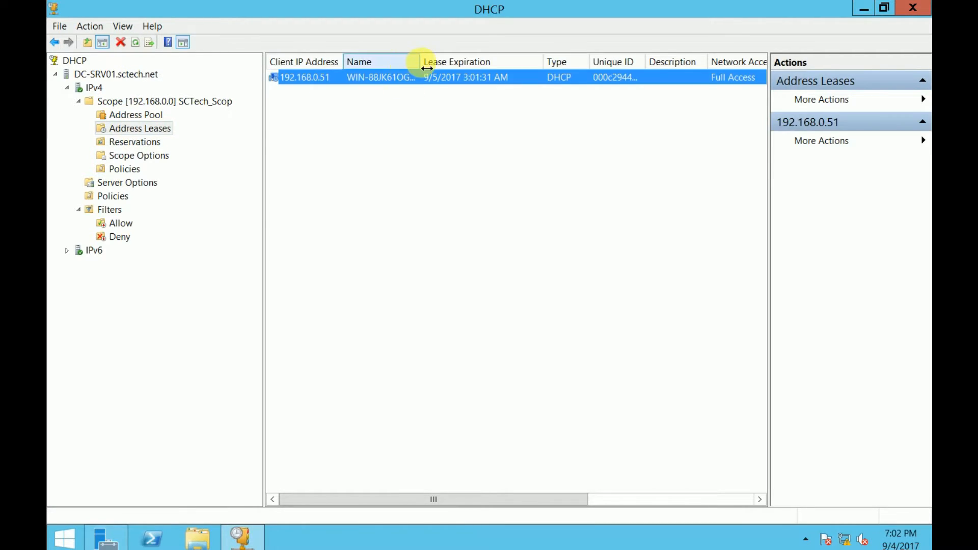
drag(429, 68, 491, 64)
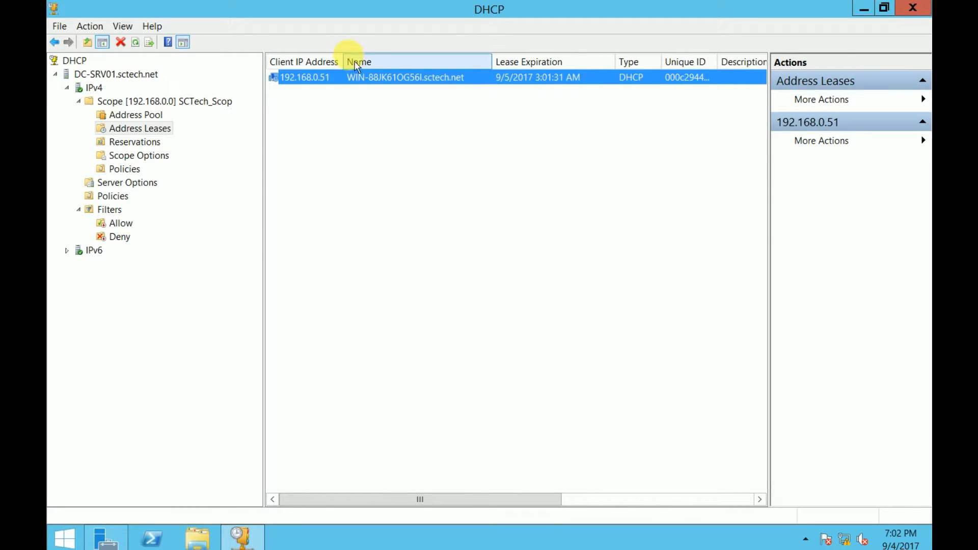
drag(356, 61, 356, 62)
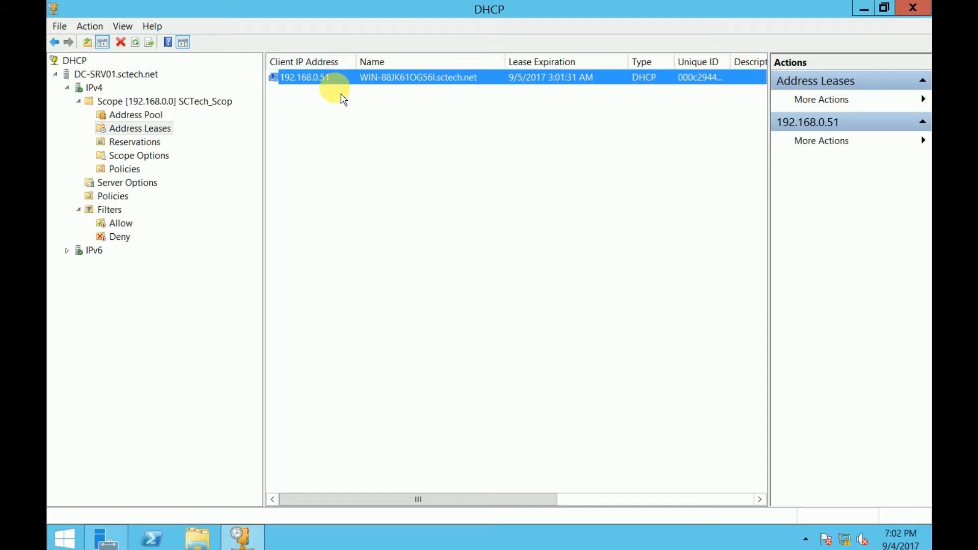
click(344, 177)
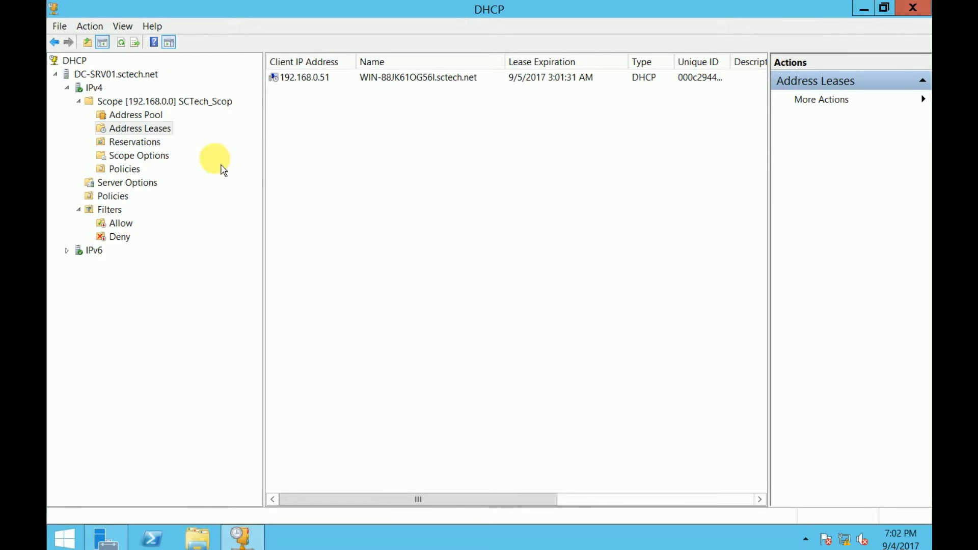
click(331, 83)
right_click(328, 77)
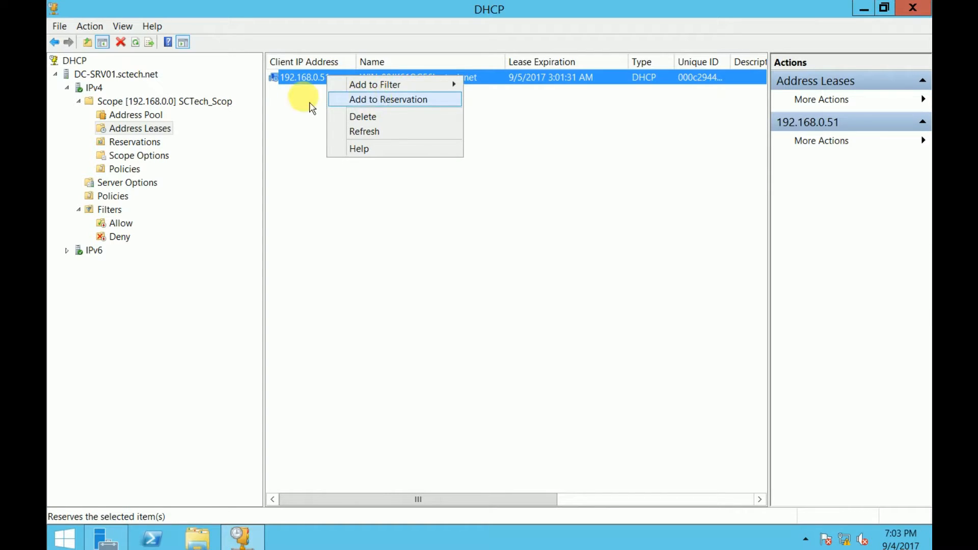
right_click(308, 75)
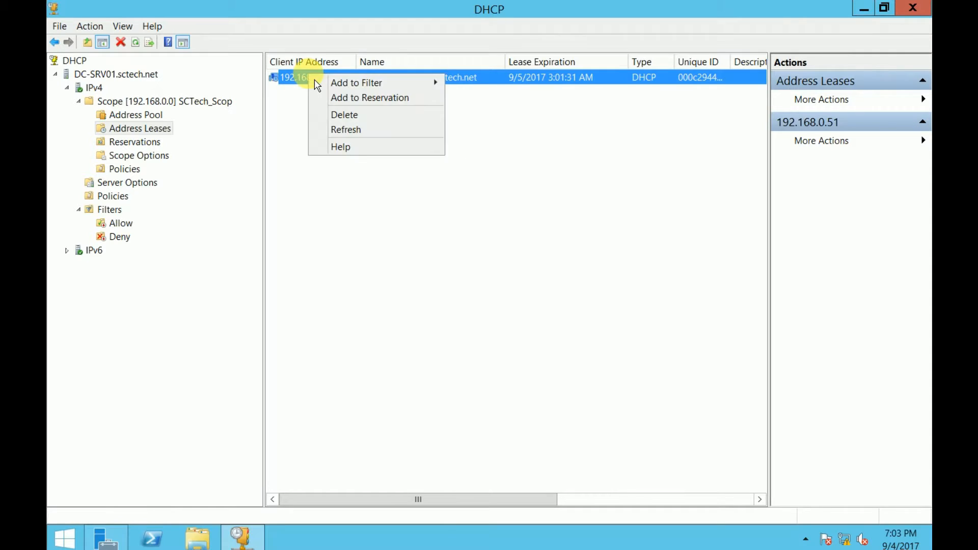
click(375, 97)
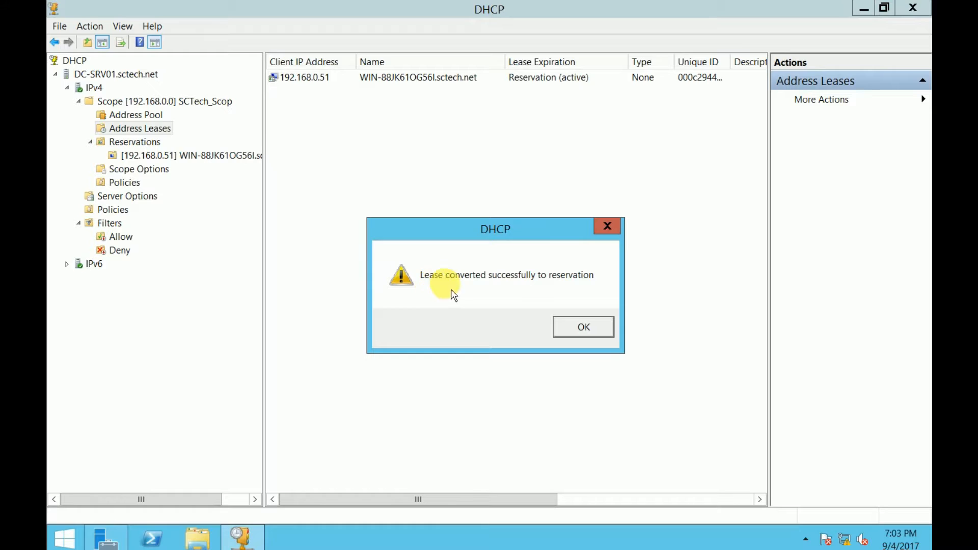
click(578, 329)
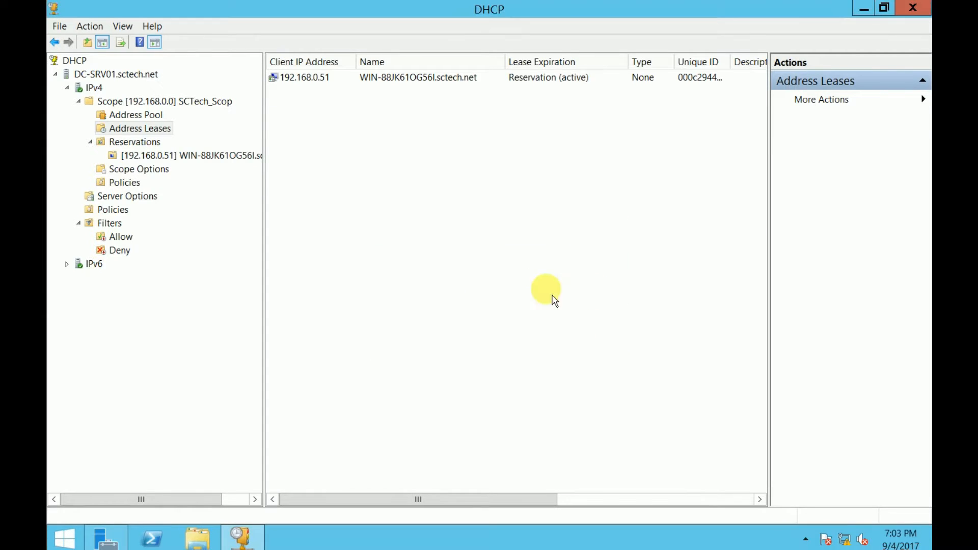
click(133, 143)
drag(388, 62, 554, 62)
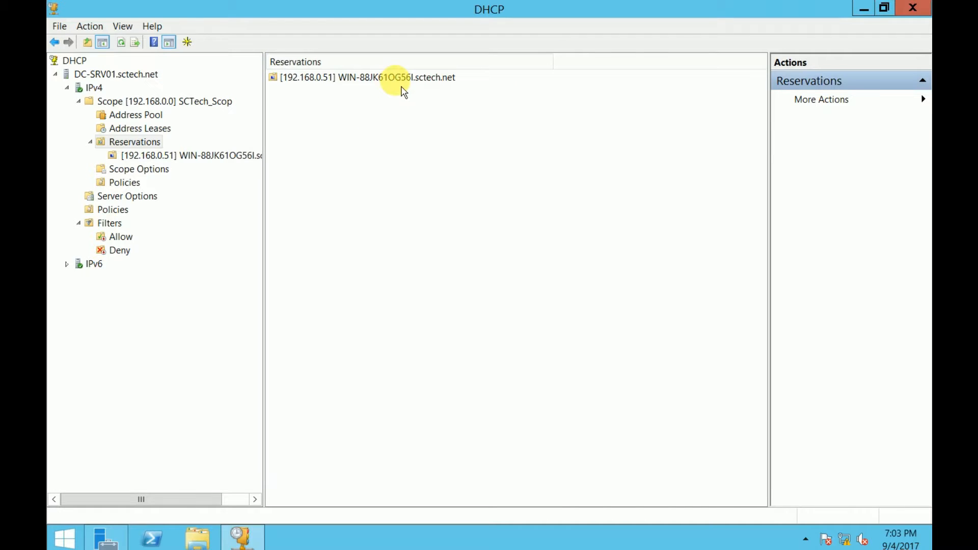
click(397, 80)
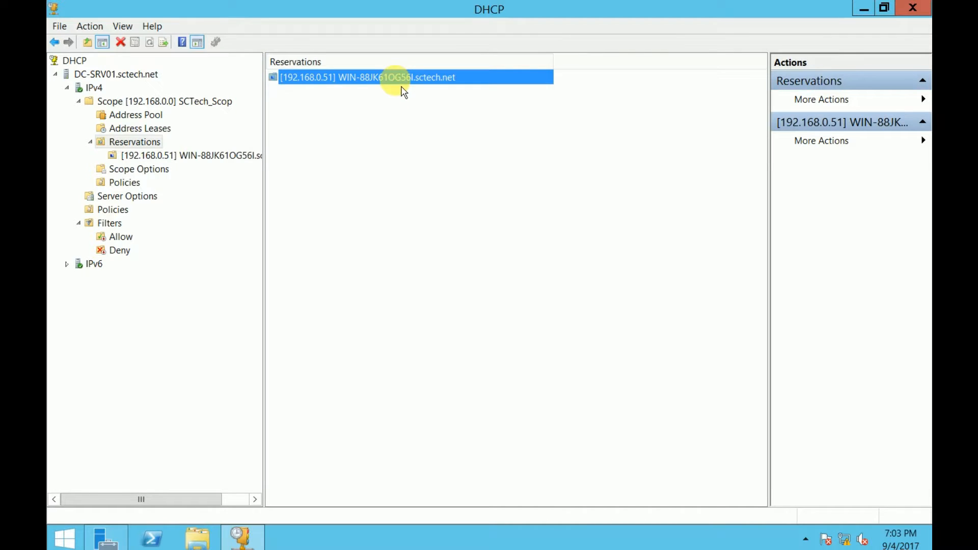
click(142, 127)
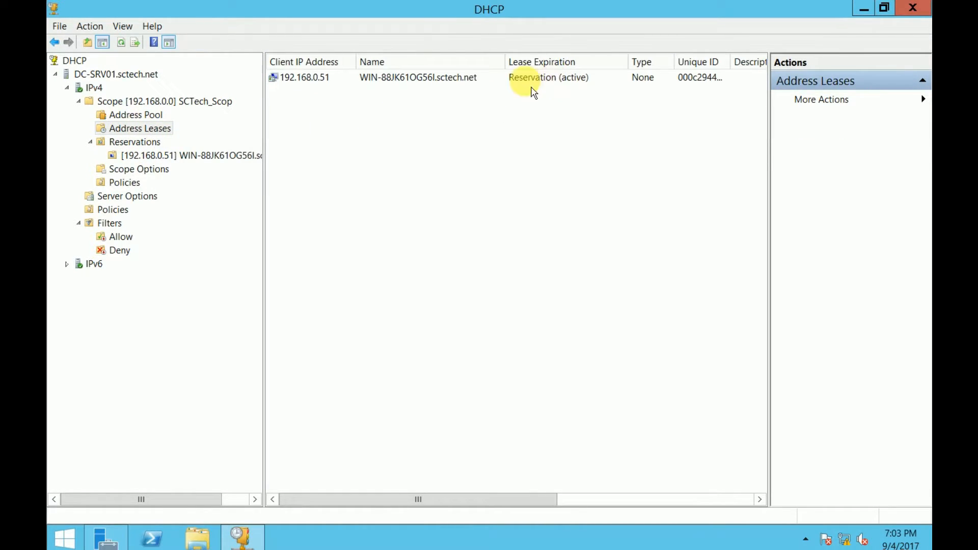
click(557, 80)
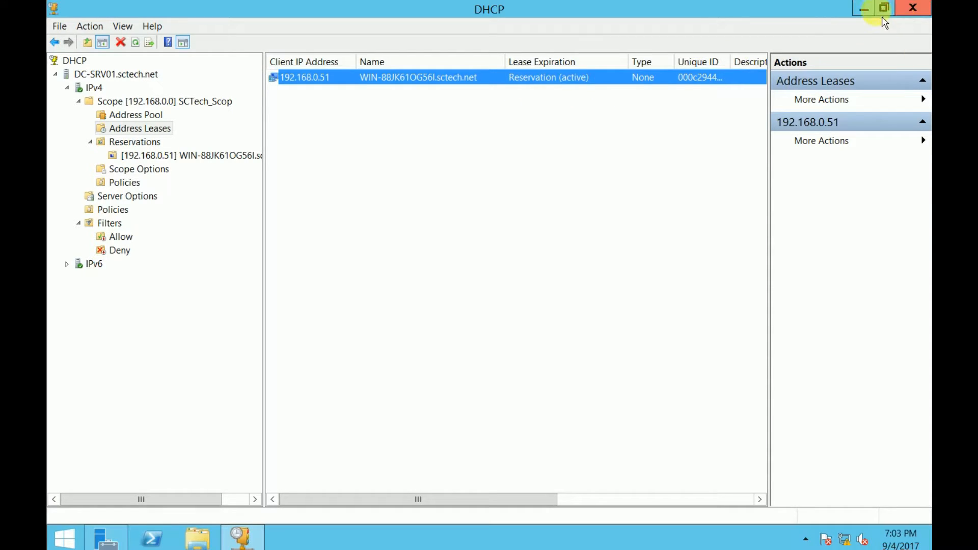
drag(769, 242, 883, 240)
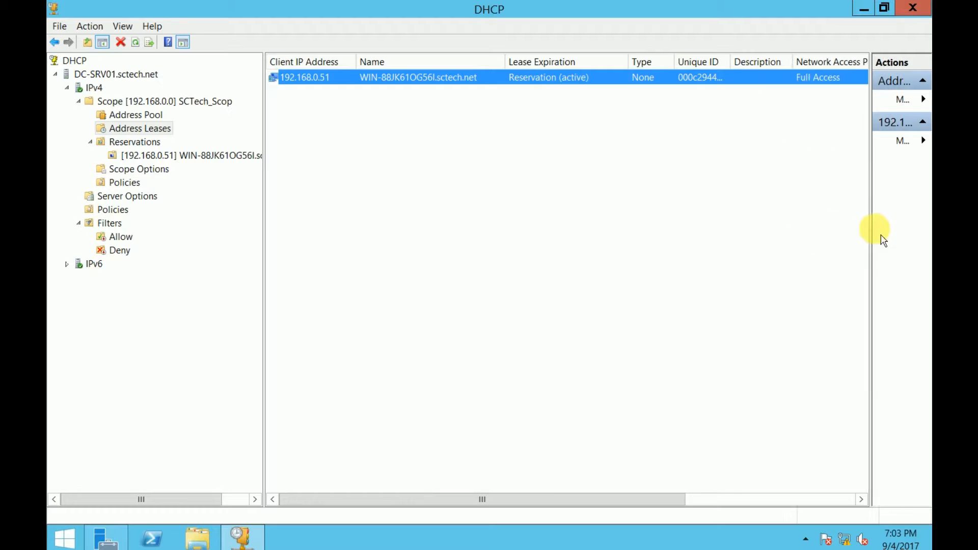
drag(737, 65, 765, 66)
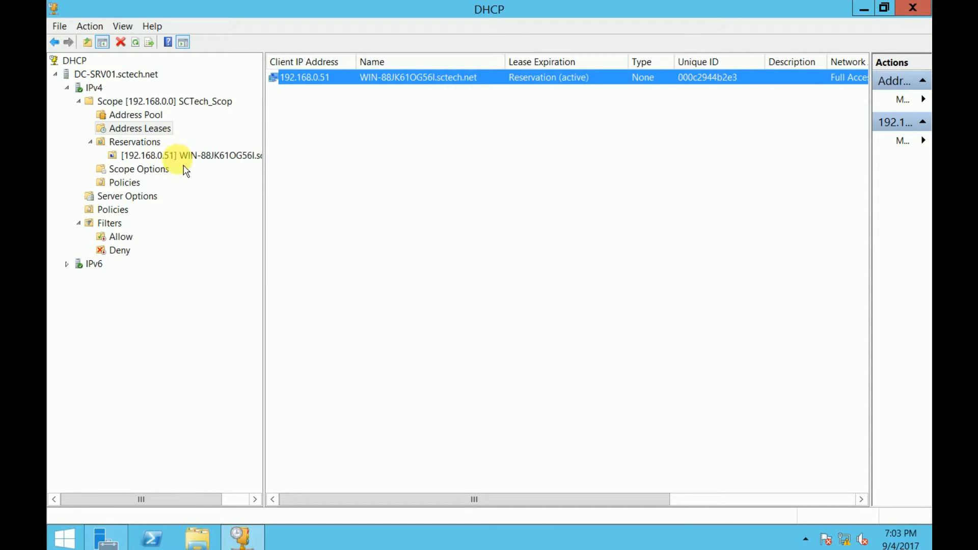
click(403, 220)
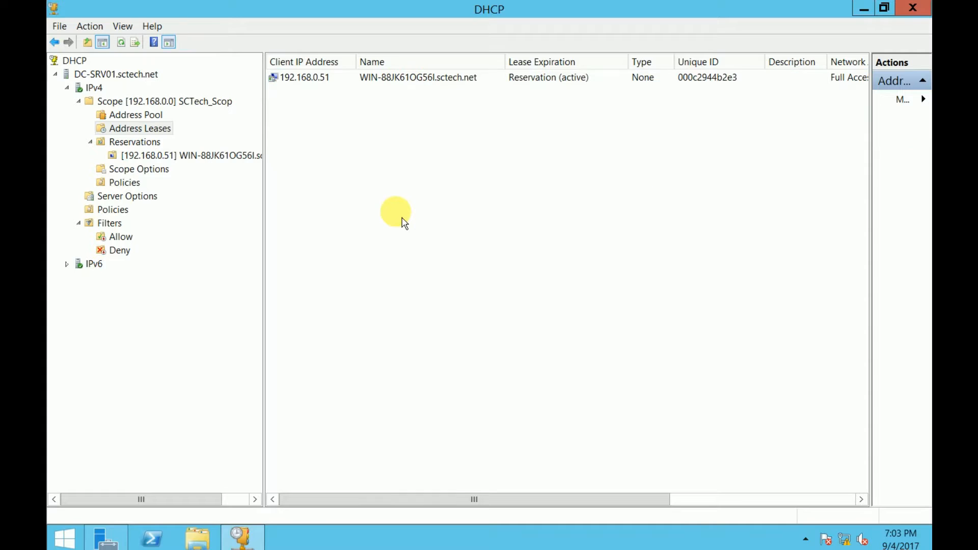
click(336, 83)
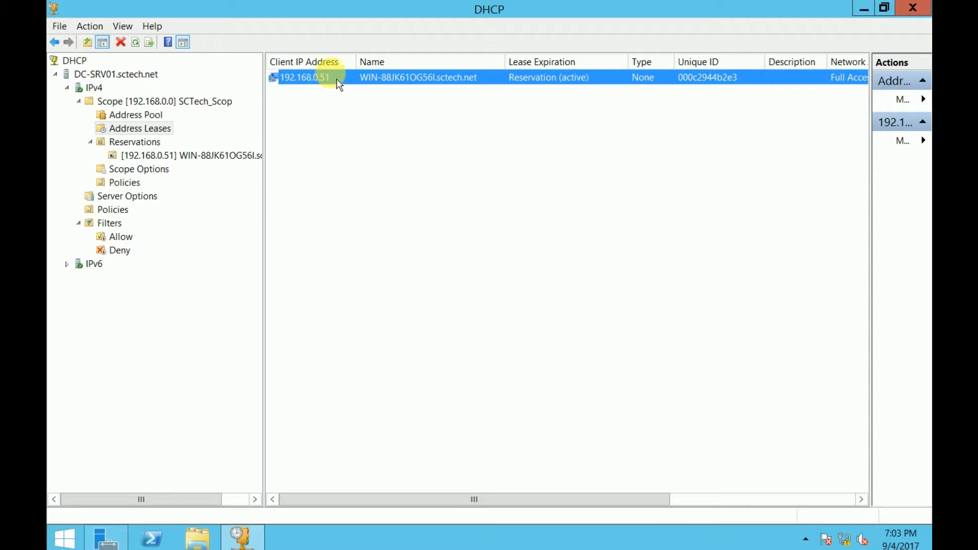
Add an exclusion range for the single address 192.168.0.51 to the scope's Address Pool
click(362, 159)
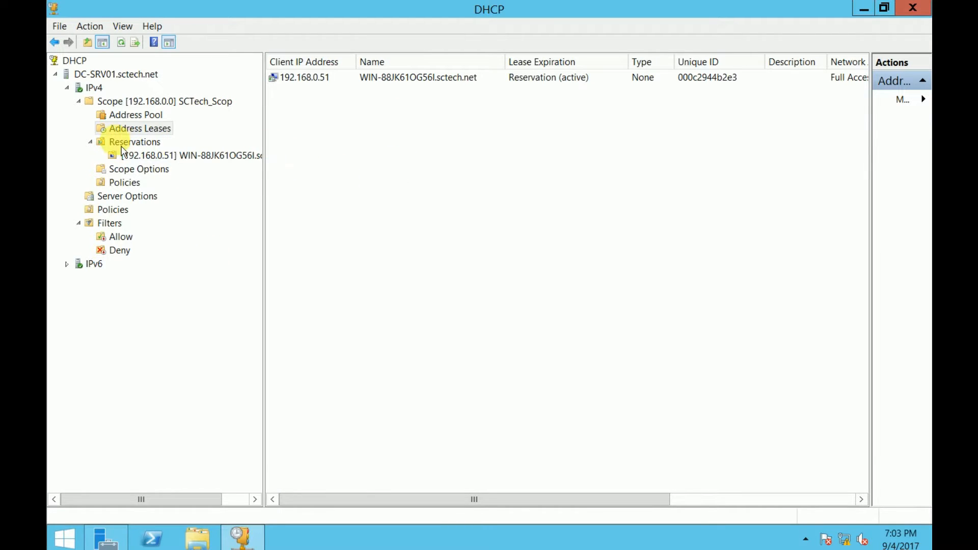
click(125, 115)
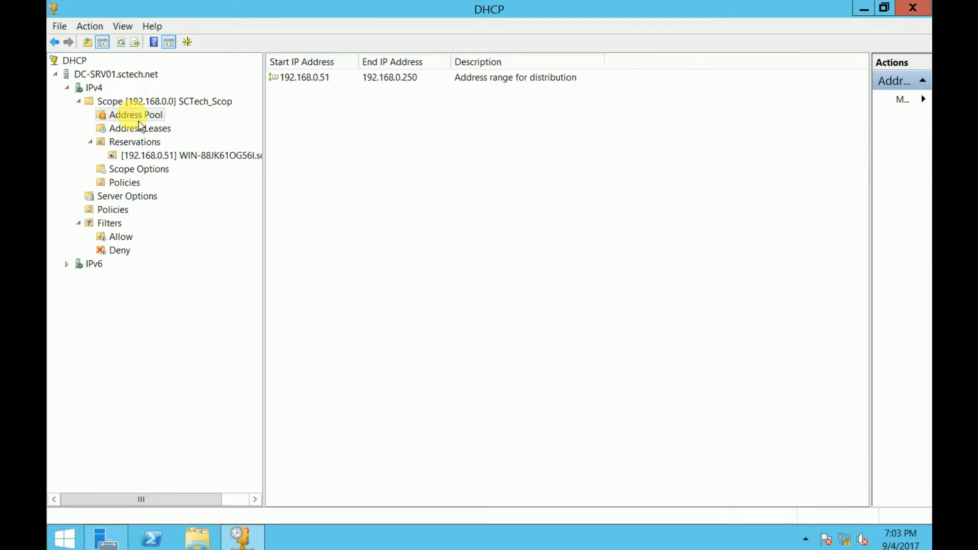
right_click(318, 102)
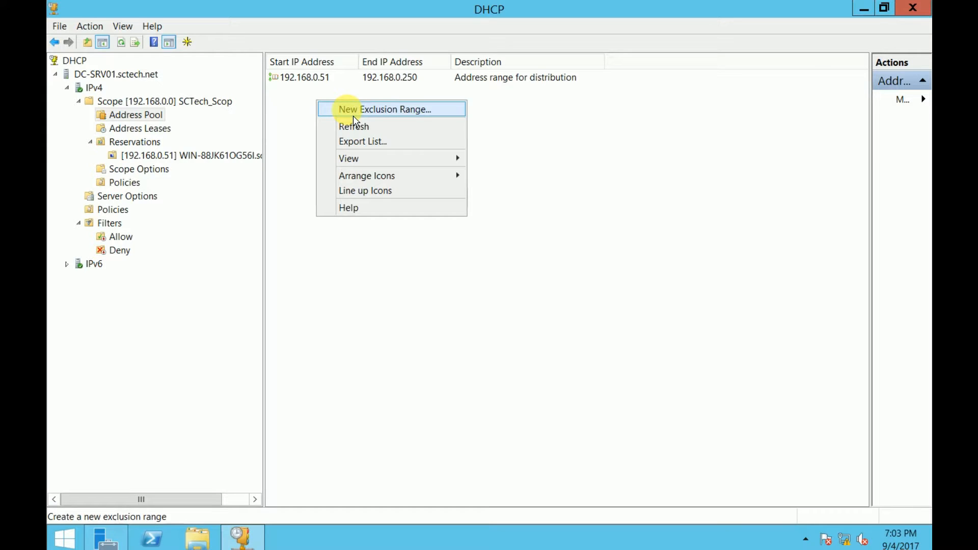
click(351, 110)
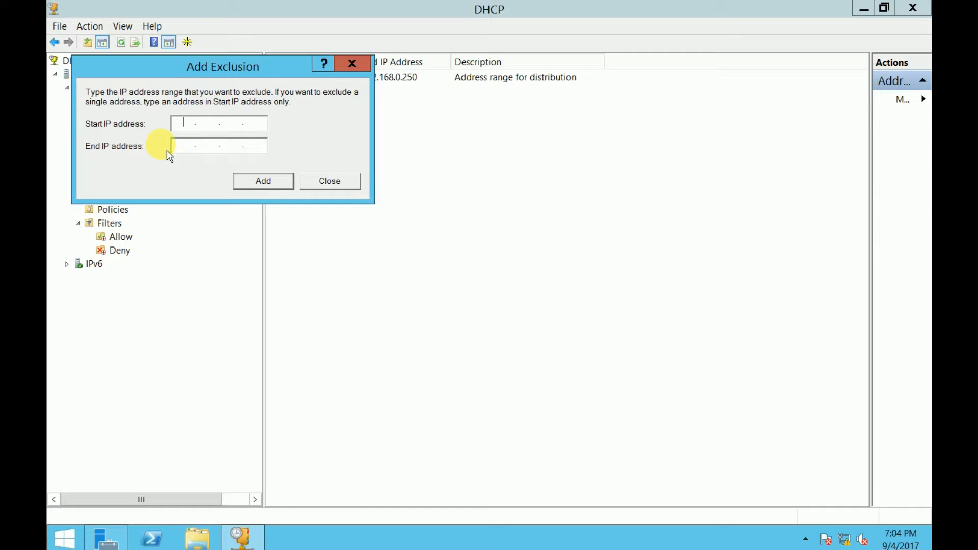
text(1)
text(92.168.0.51)
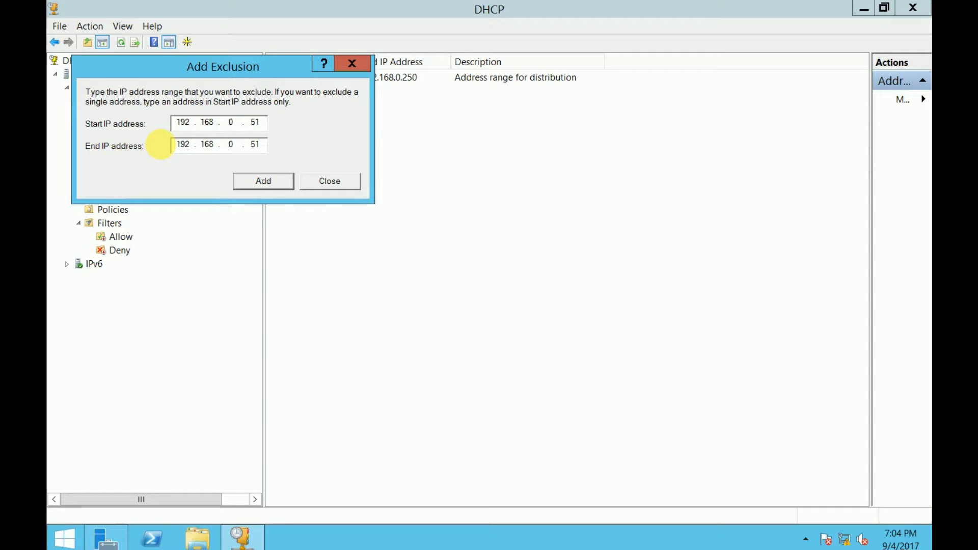
click(264, 182)
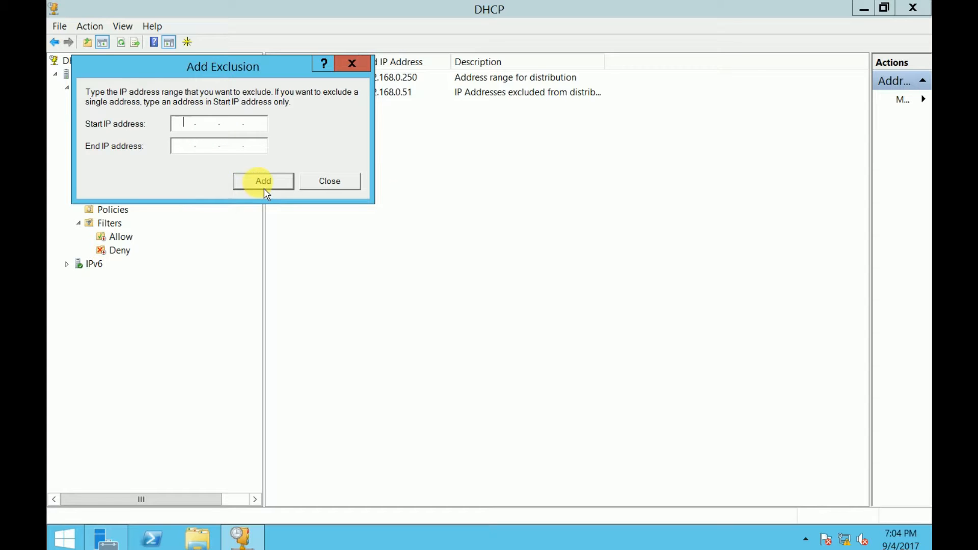
click(330, 182)
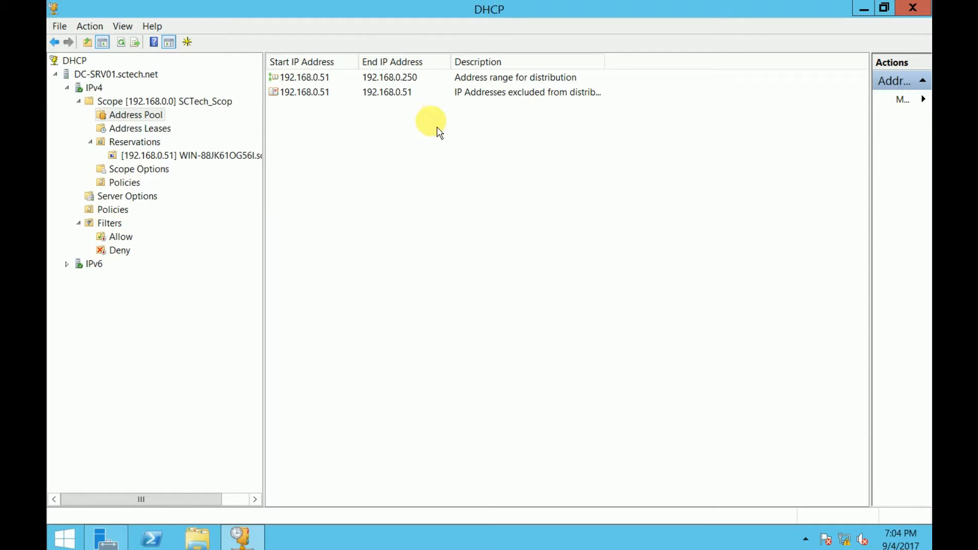
click(171, 130)
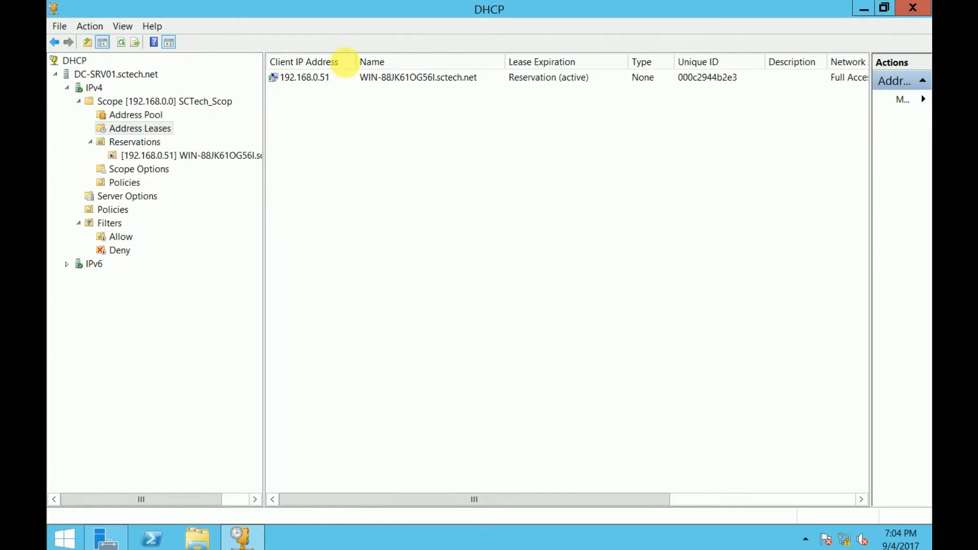
Delete the 192.168.0.51 lease from Address Leases and confirm the deletion
click(305, 77)
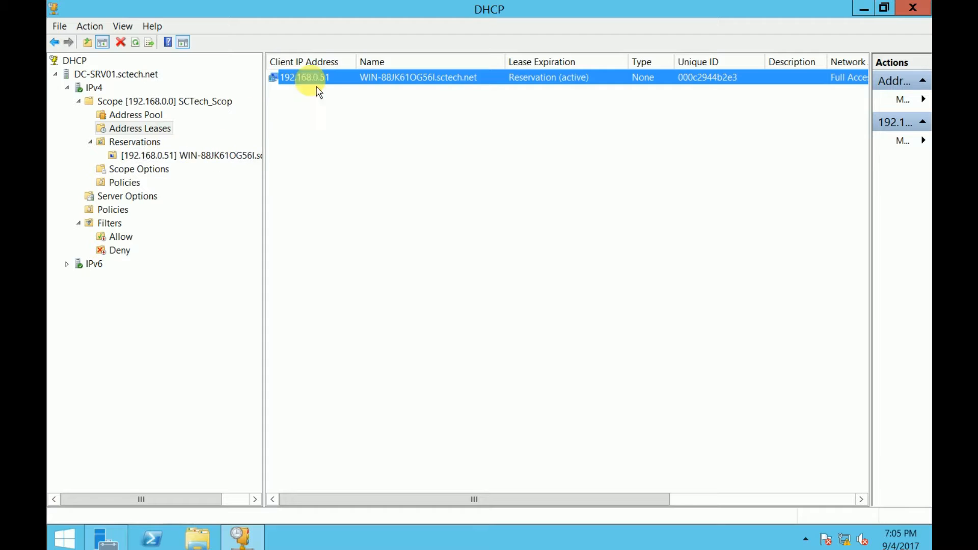
click(169, 160)
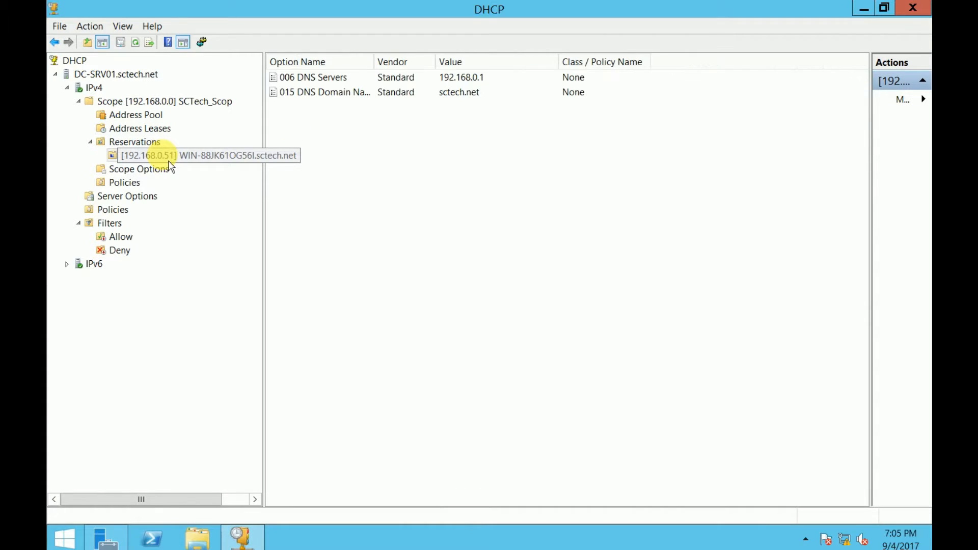
click(146, 142)
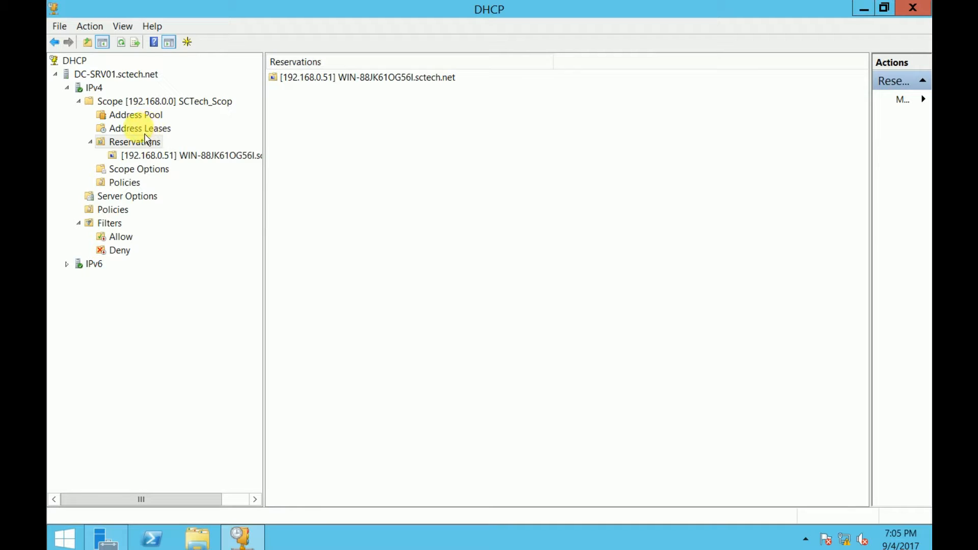
click(133, 116)
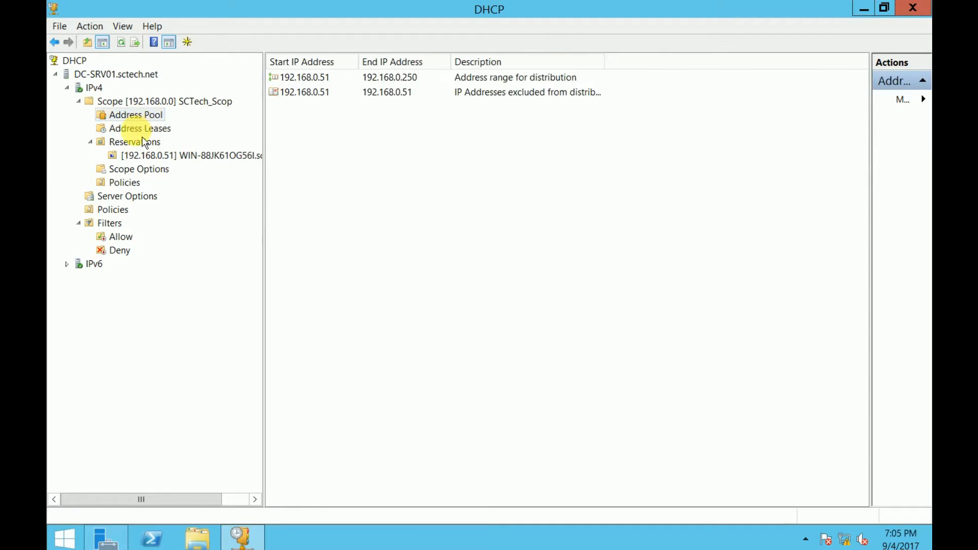
click(145, 133)
right_click(327, 77)
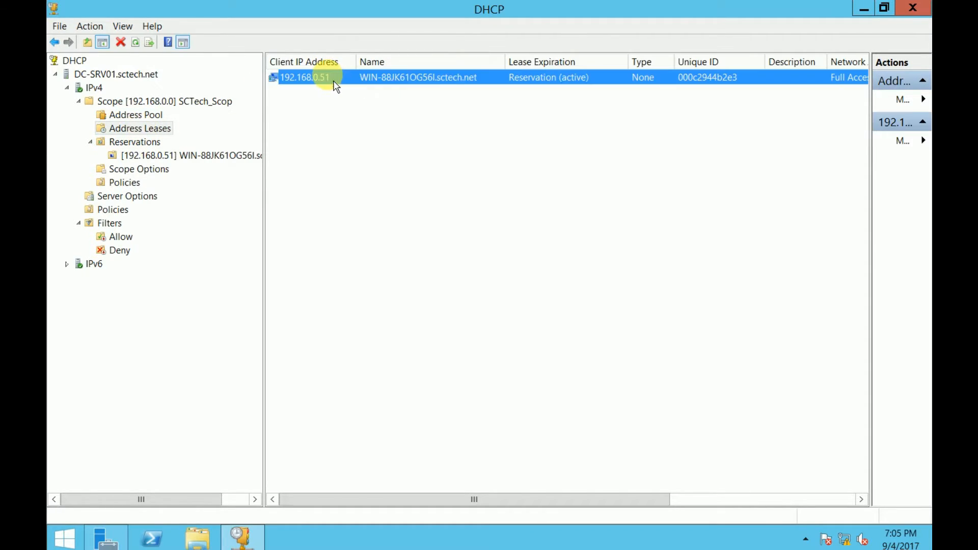
click(368, 116)
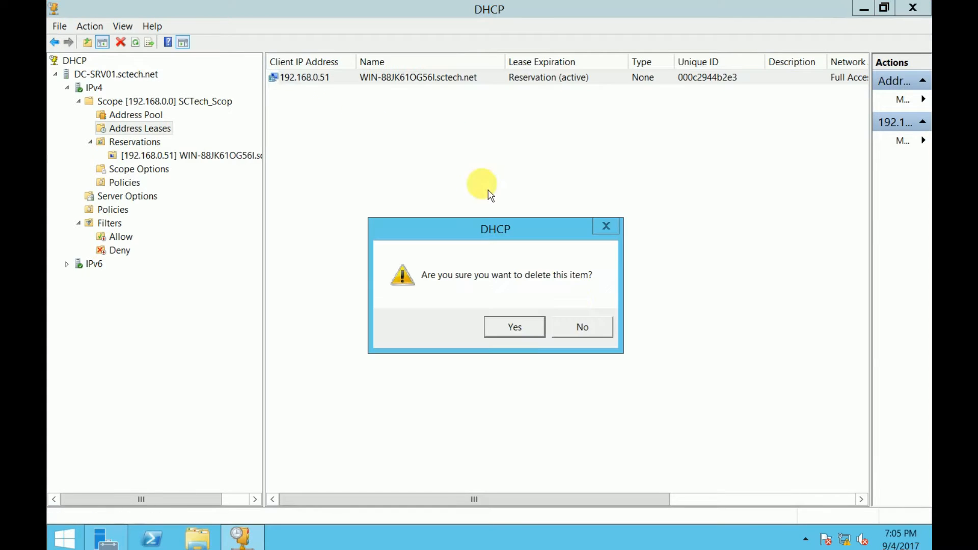
click(526, 331)
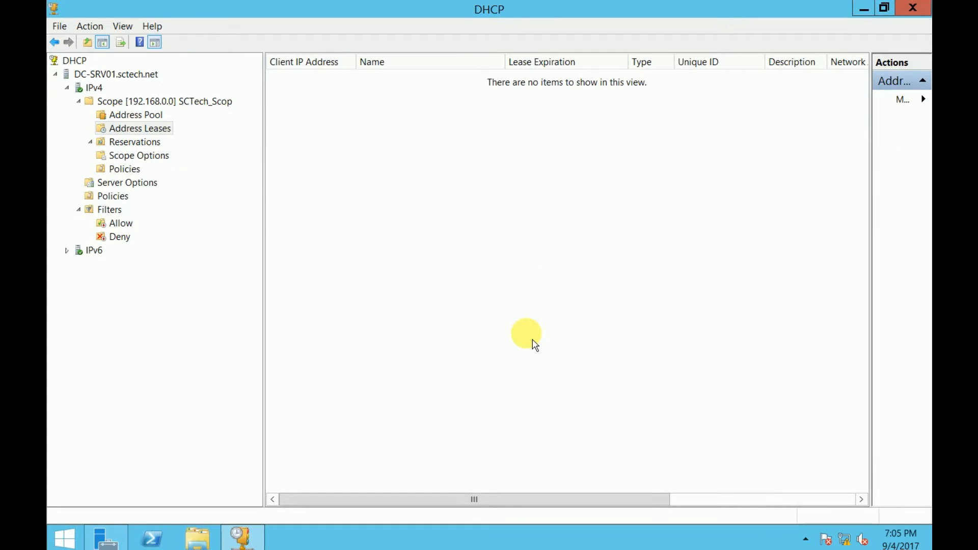
Refresh the IPv4 node and verify the Address Leases list is now empty
click(143, 116)
click(154, 129)
click(134, 116)
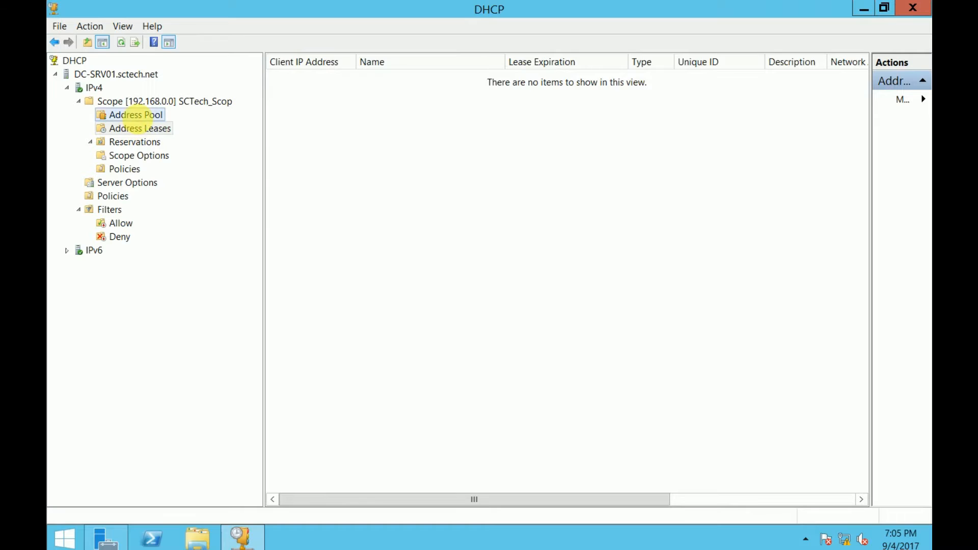
right_click(89, 88)
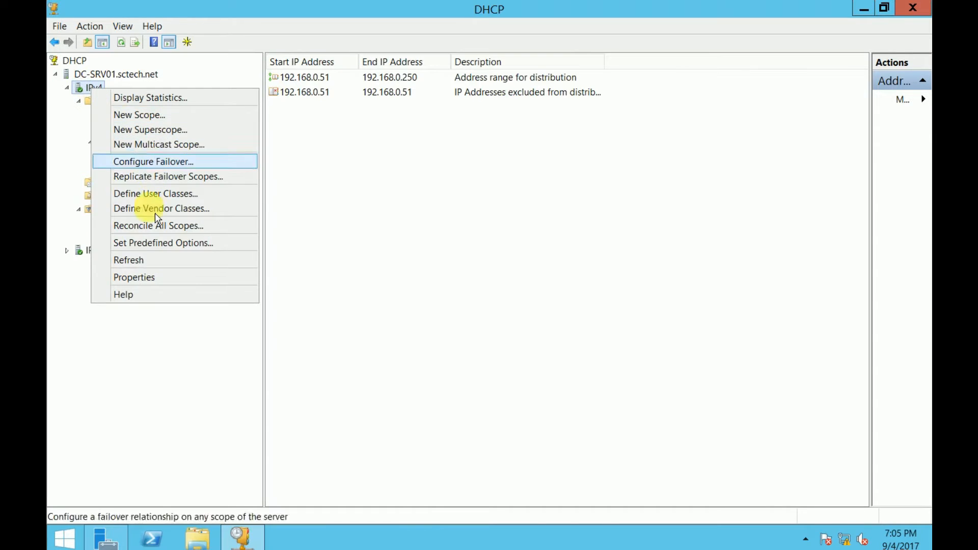
click(155, 258)
click(78, 115)
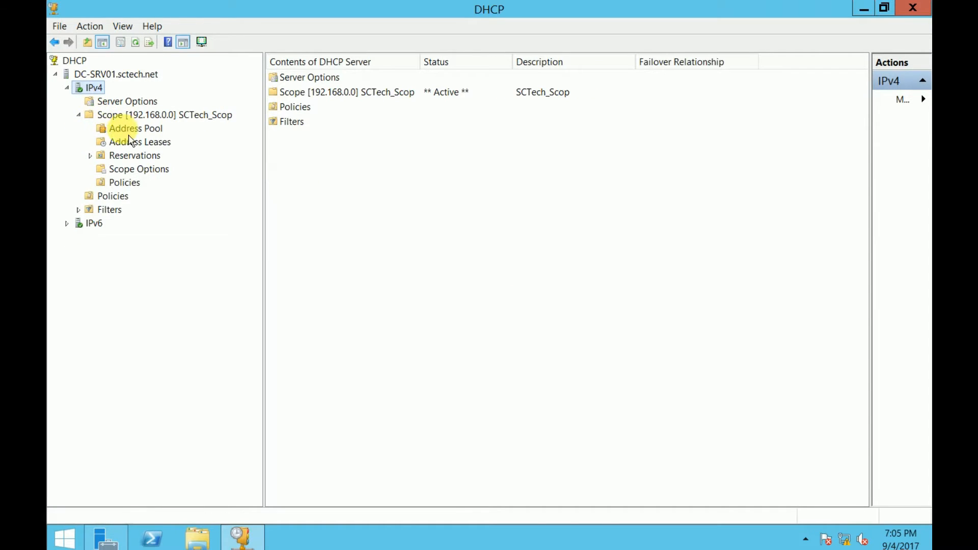
click(132, 130)
click(148, 146)
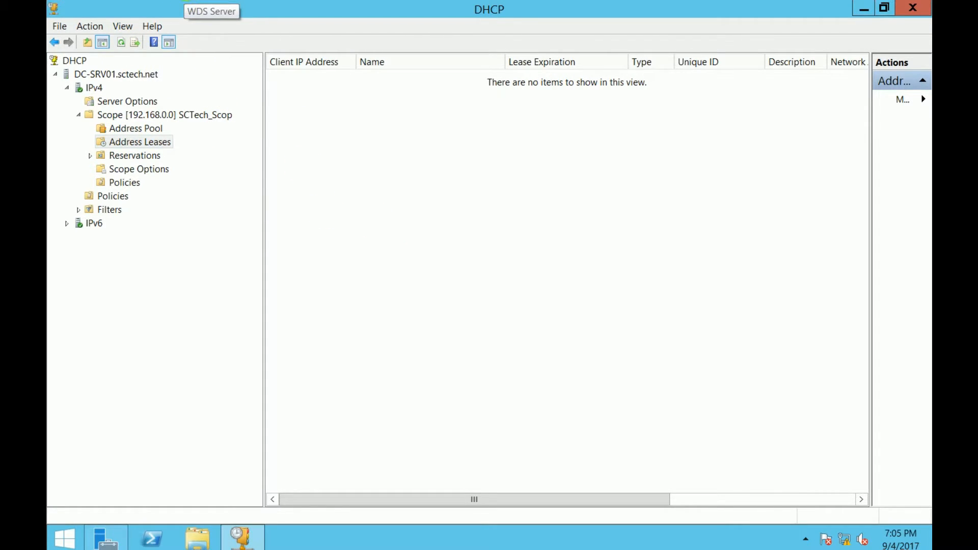
click(190, 1)
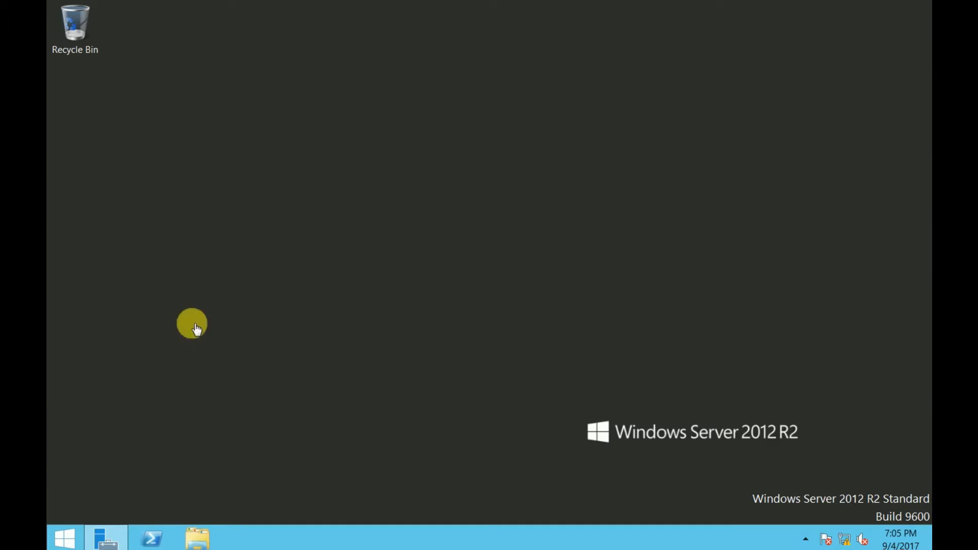
In an administrator command prompt, run ipconfig /release and then ipconfig /renew
right_click(72, 532)
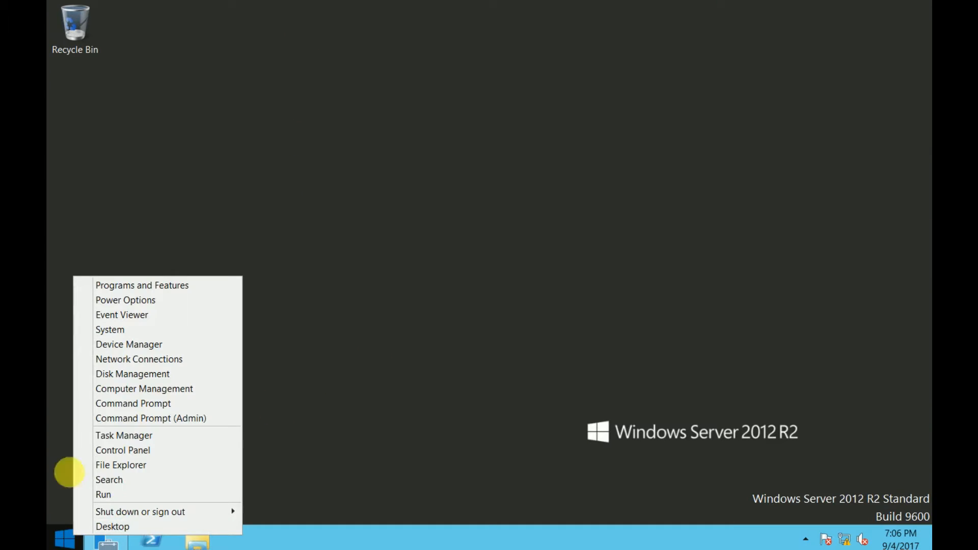
click(159, 423)
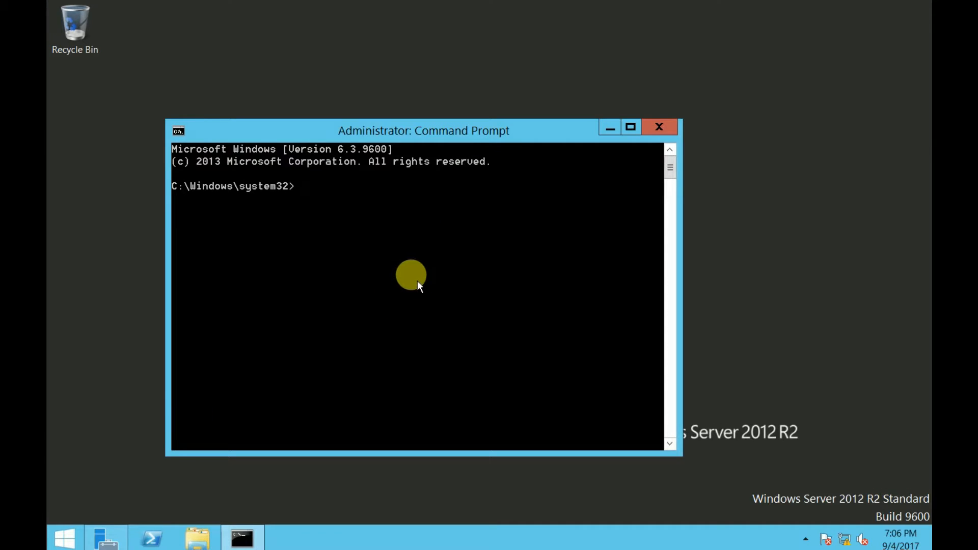
text(ipconfig /release)
key(Return)
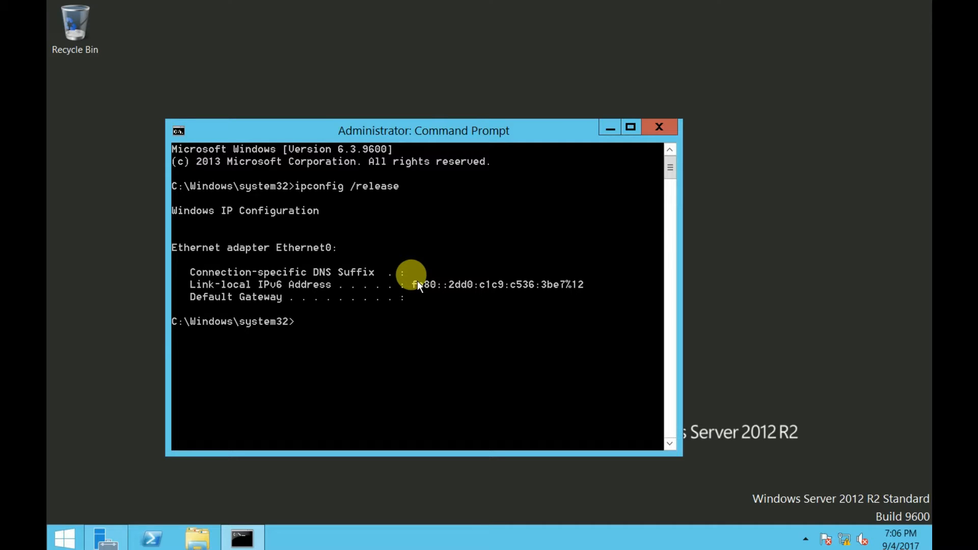
key(Up)
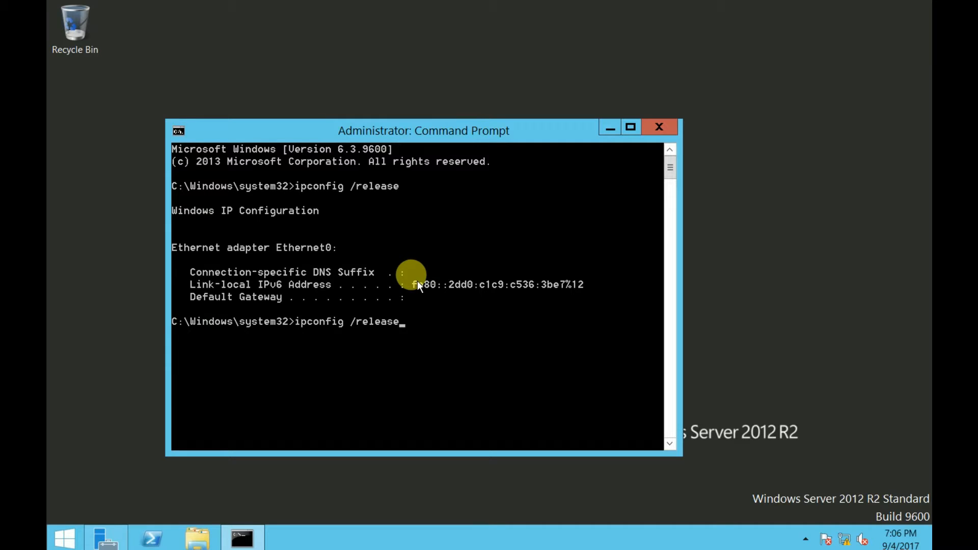
key(BackSpace)
key(BackSpace)
key(BackSpace)
key(BackSpace)
key(BackSpace)
text(new)
key(Return)
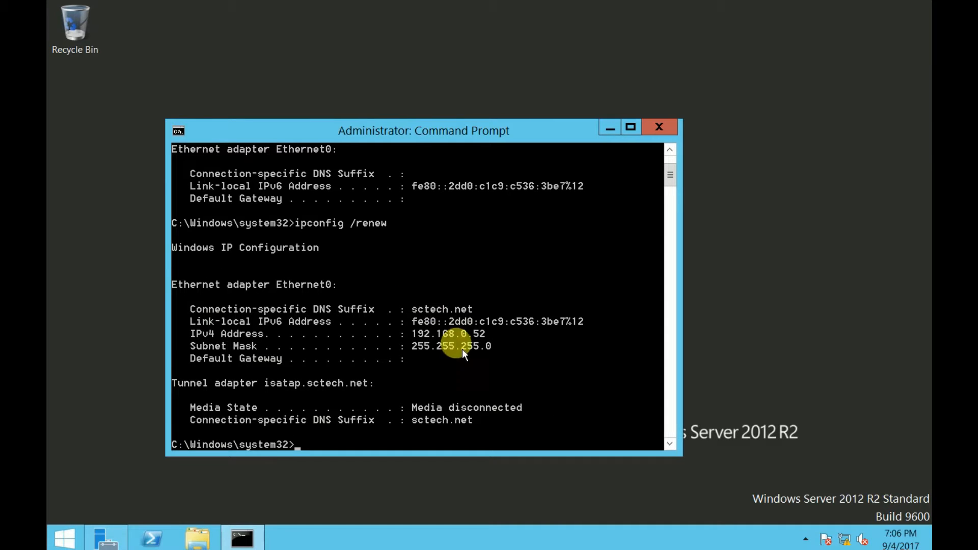
Use Mark mode to highlight the new IPv4 address 192.168.0.52 in the output
right_click(259, 338)
click(261, 343)
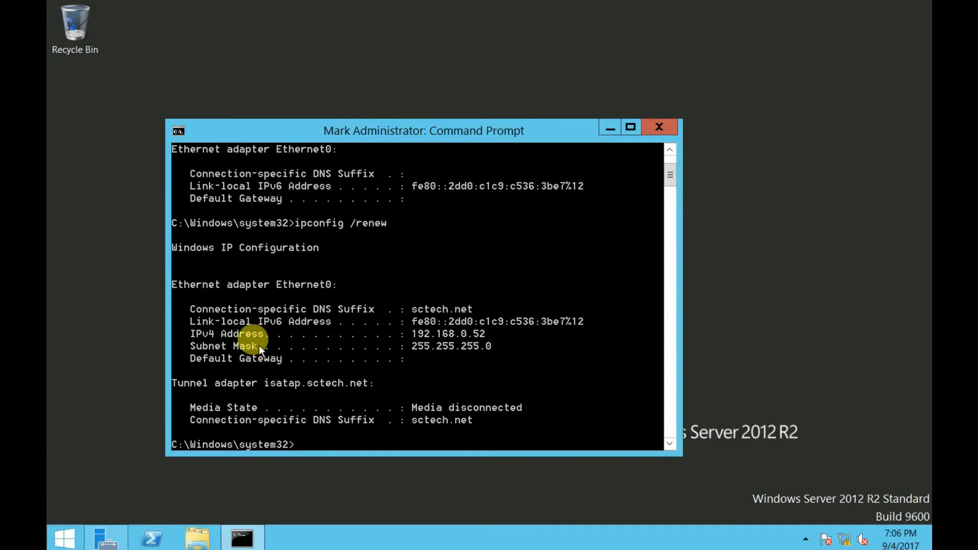
click(194, 334)
drag(208, 345, 297, 352)
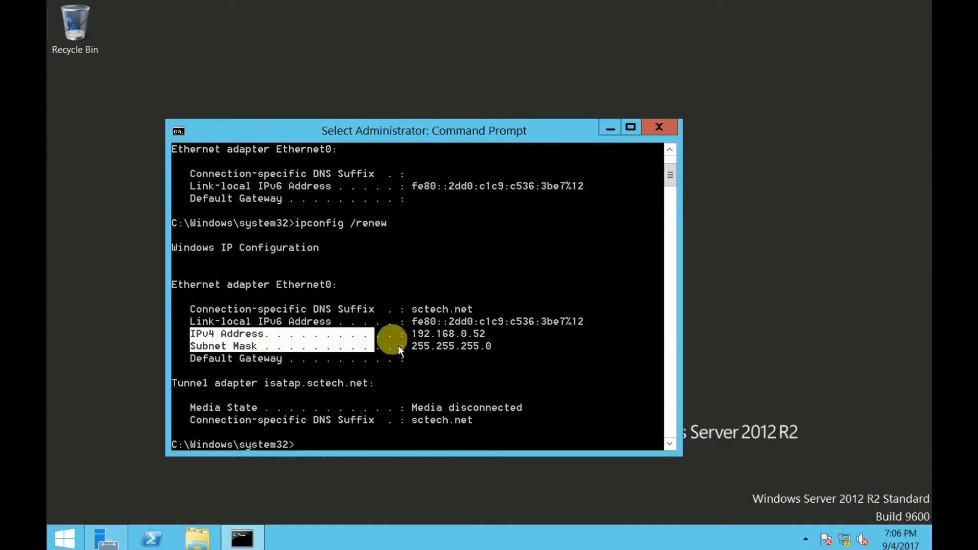
drag(398, 345, 456, 344)
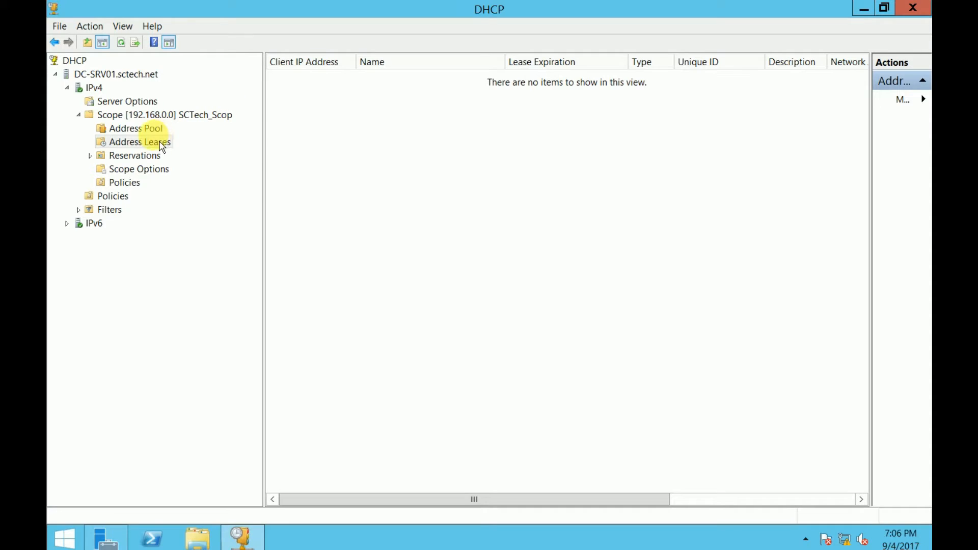
Check the 192.168.0.51 exclusion in Address Pool and the new 192.168.0.52 lease
click(168, 143)
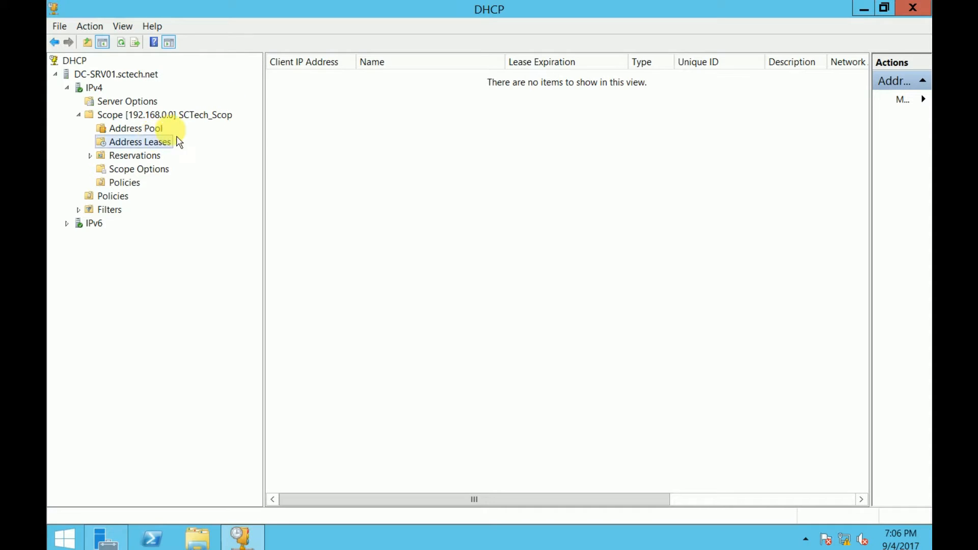
click(153, 128)
click(387, 93)
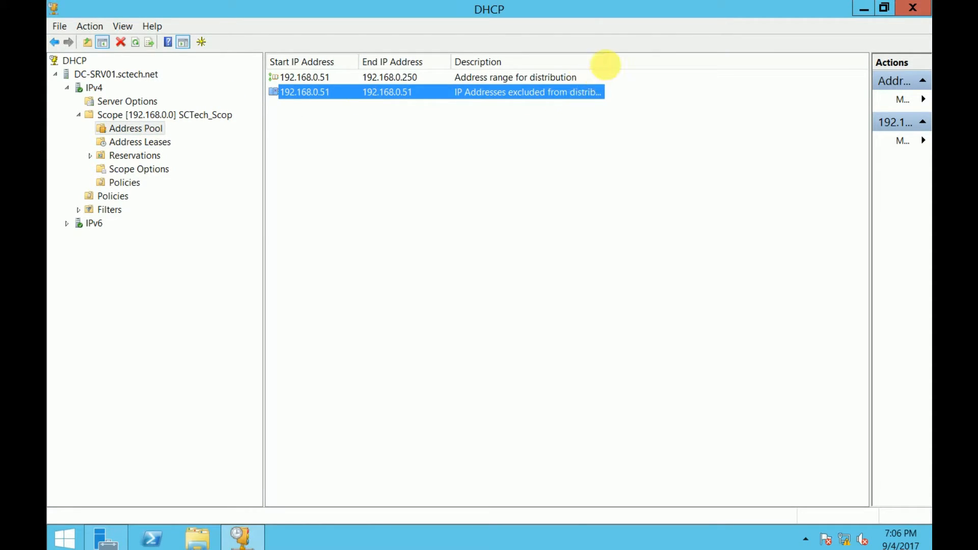
drag(605, 63, 667, 67)
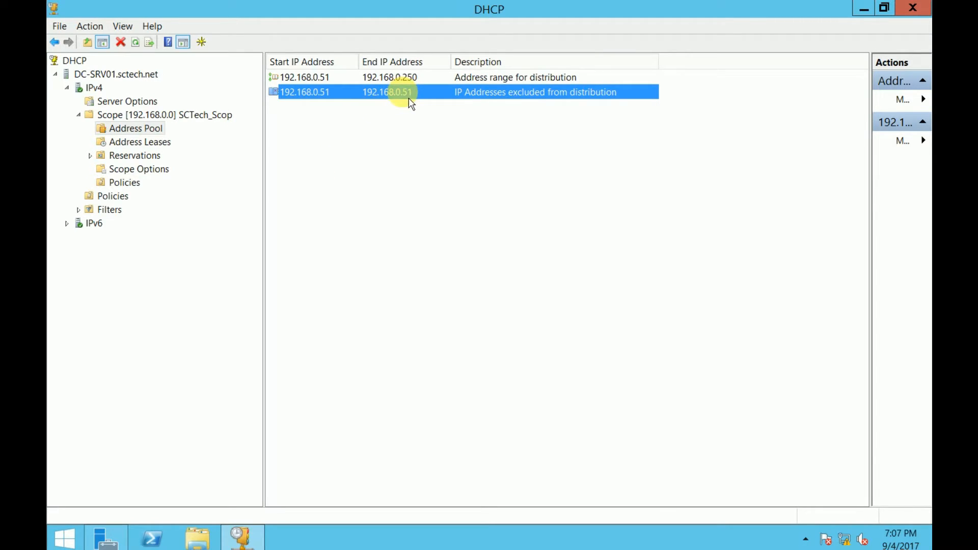
click(147, 142)
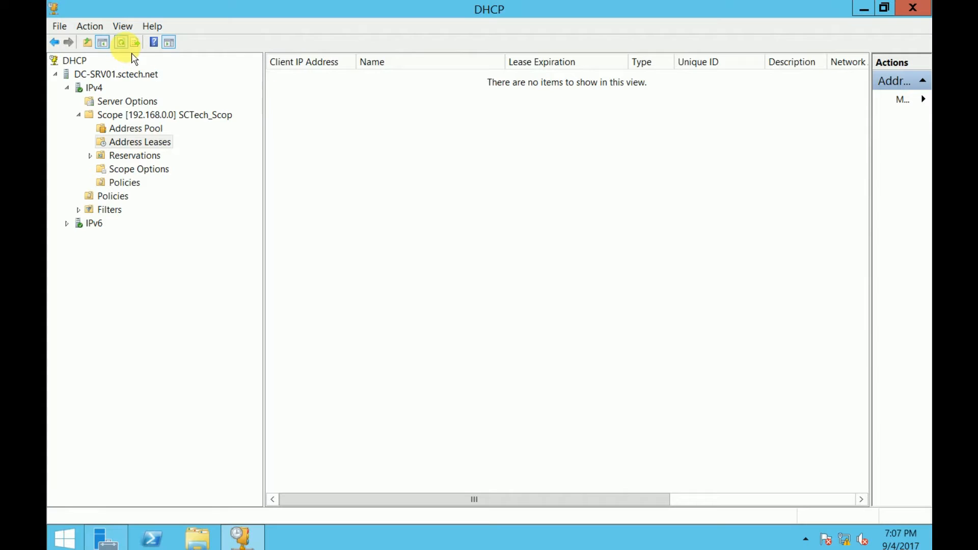
click(336, 83)
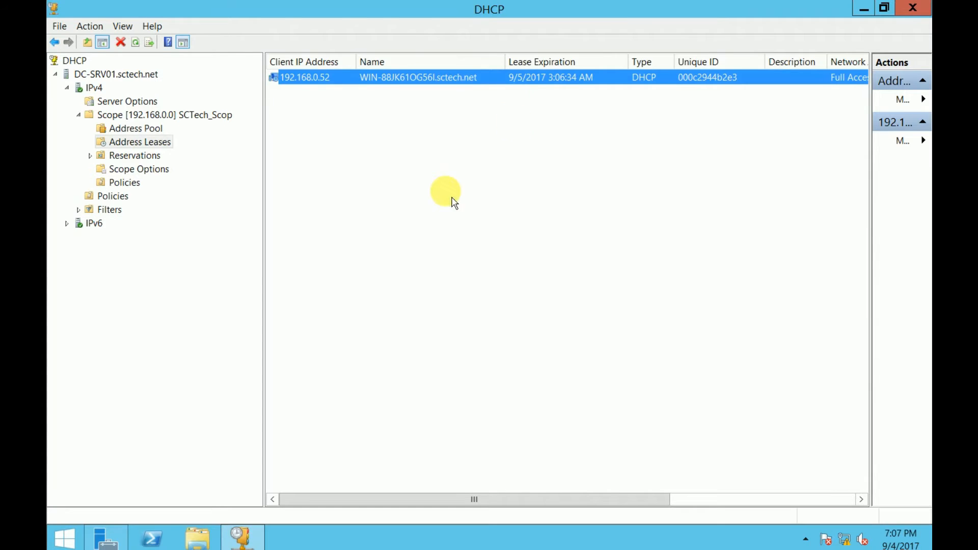
click(404, 93)
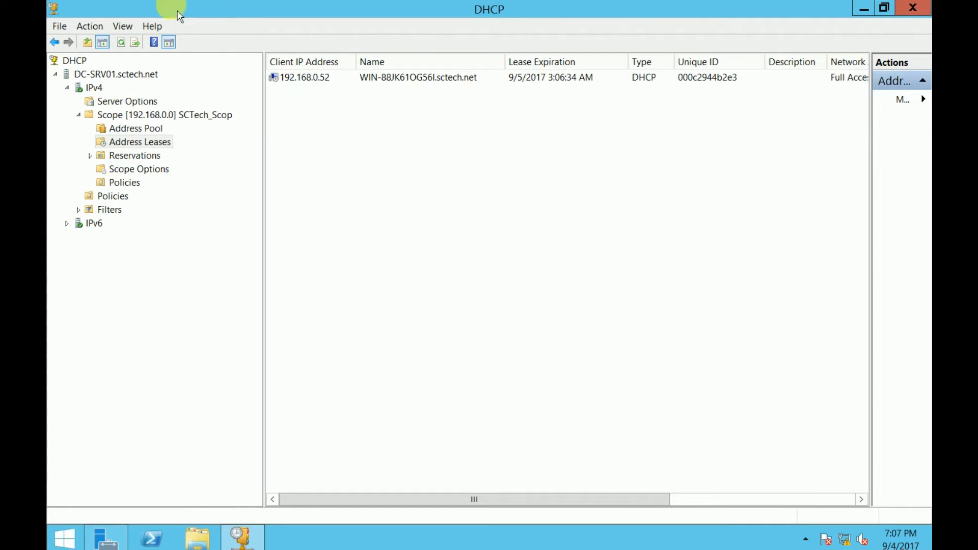
Expand Filters from Reservations and open the empty Deny filter list
click(136, 156)
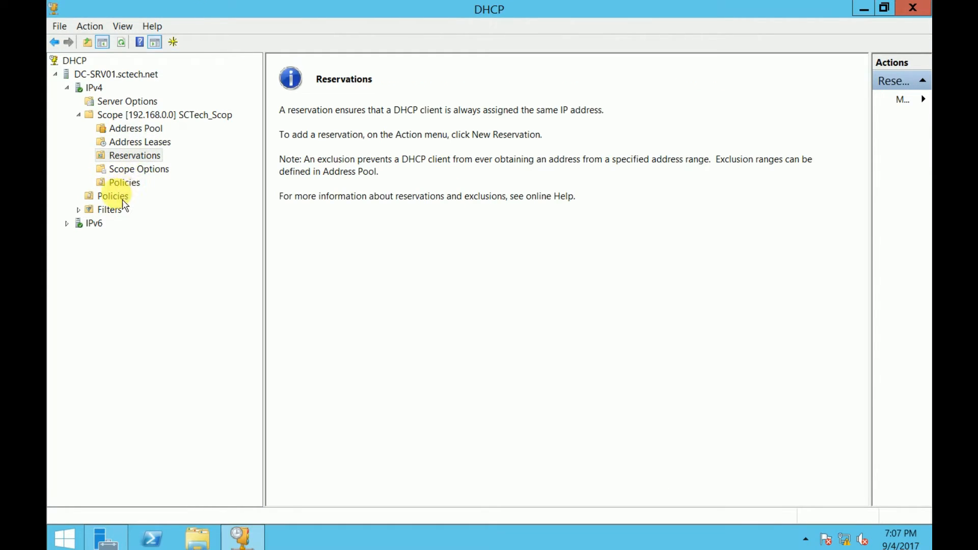
double_click(108, 210)
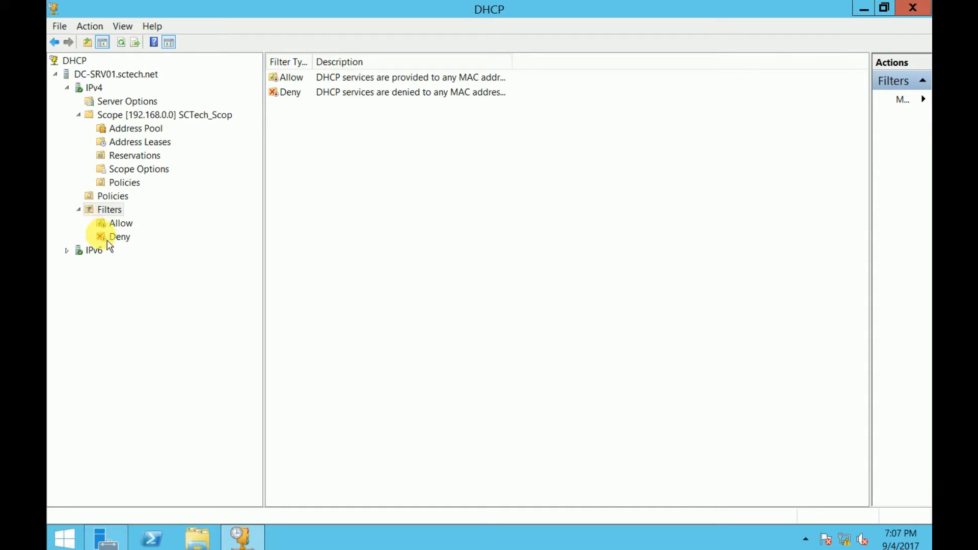
click(124, 243)
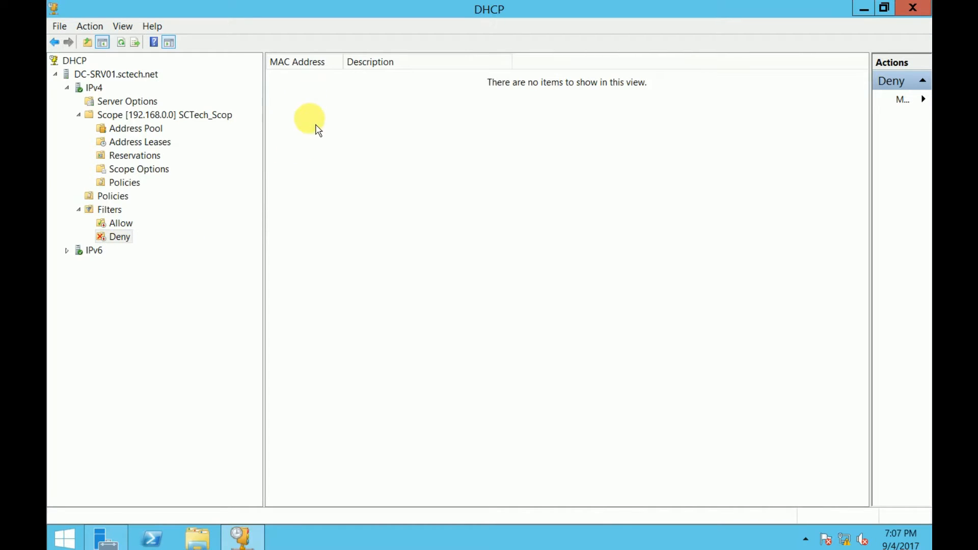
Enable the Deny MAC filter, then open a New Filter entry and cancel it without adding
right_click(125, 242)
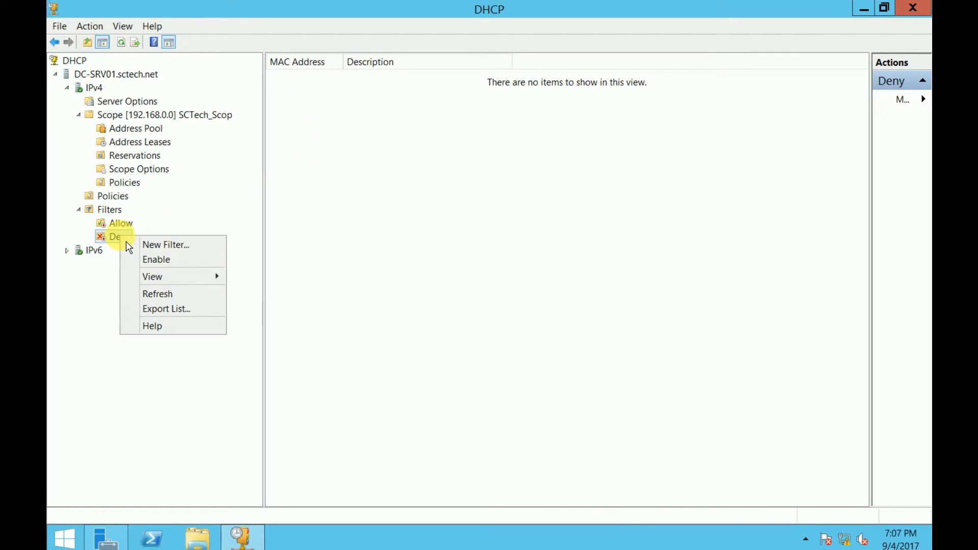
click(156, 261)
right_click(347, 127)
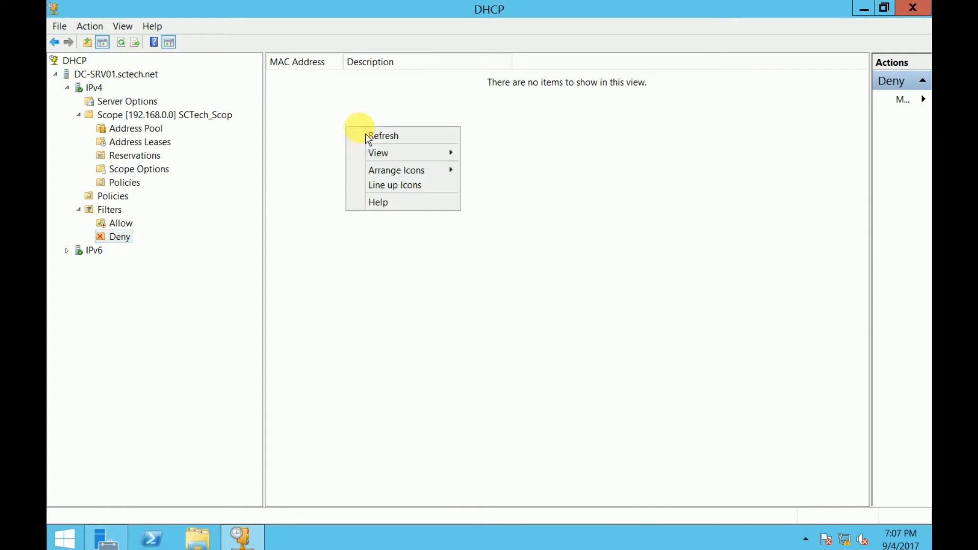
right_click(118, 236)
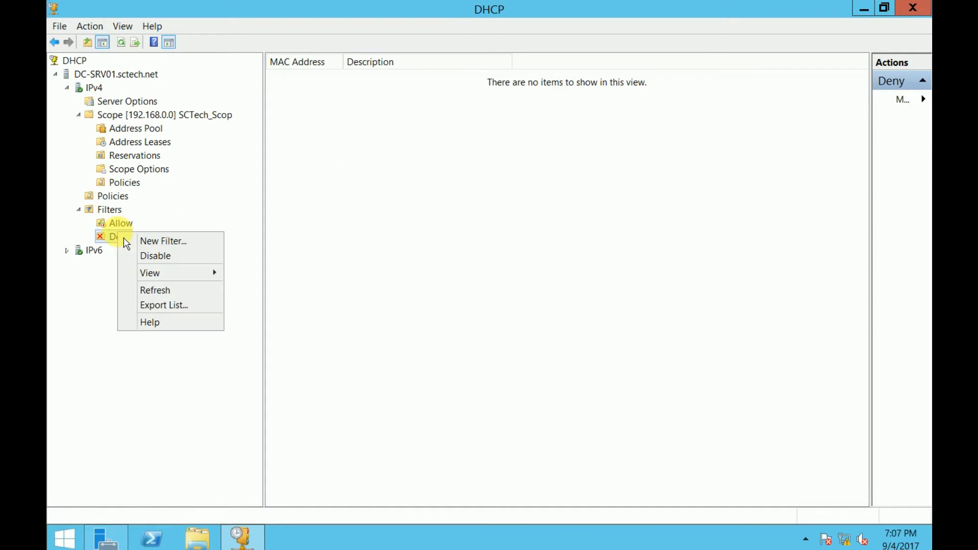
click(171, 242)
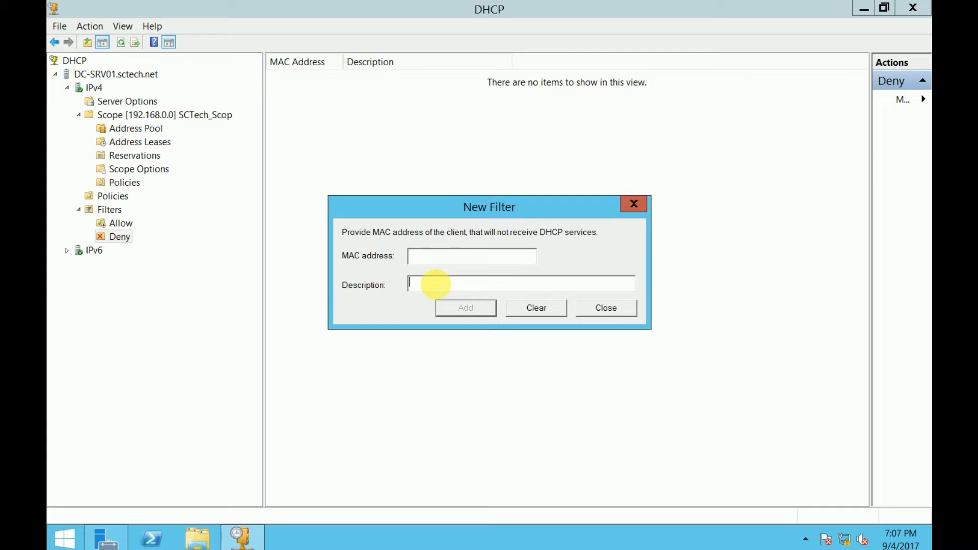
click(436, 284)
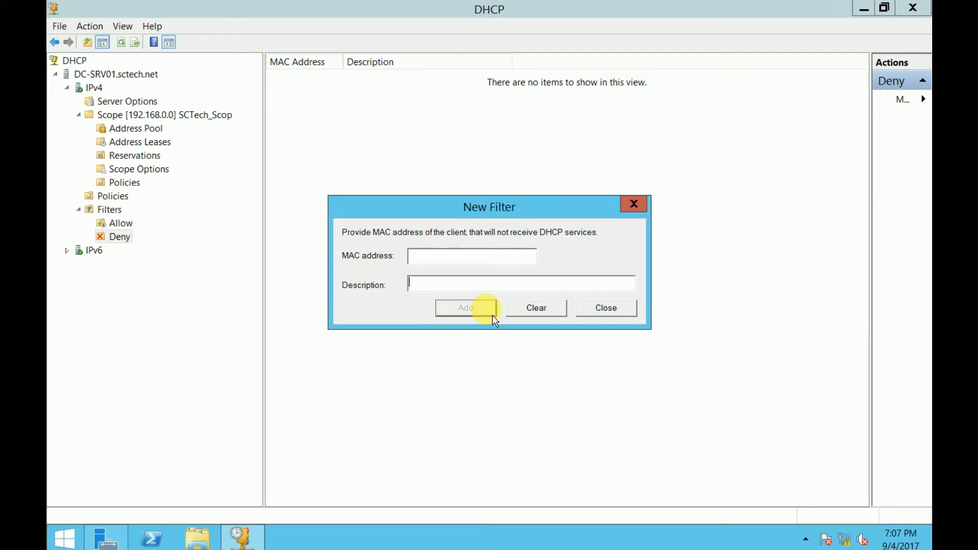
click(623, 319)
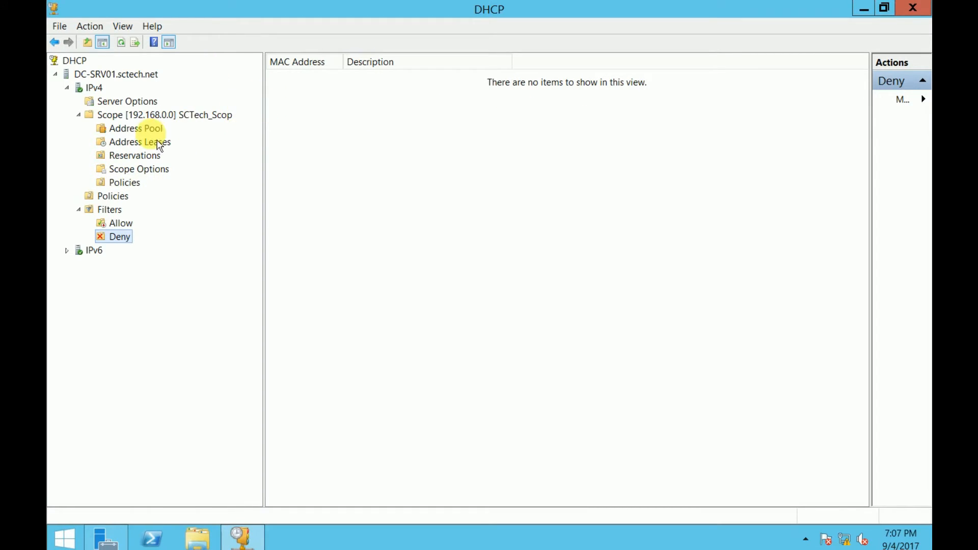
Restart the DHCP service on DC-SRV01.sctech.net and expand IPv4 to show its scope
click(95, 88)
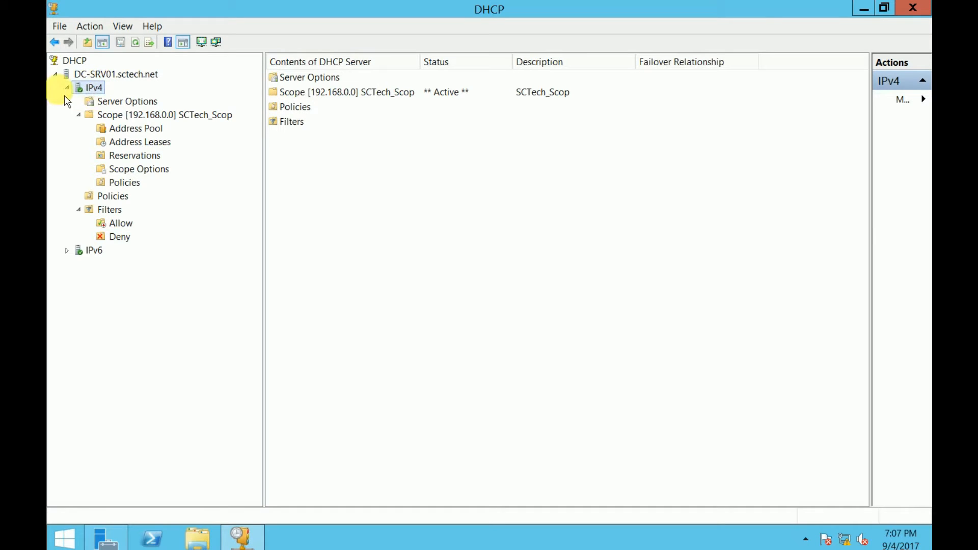
click(79, 115)
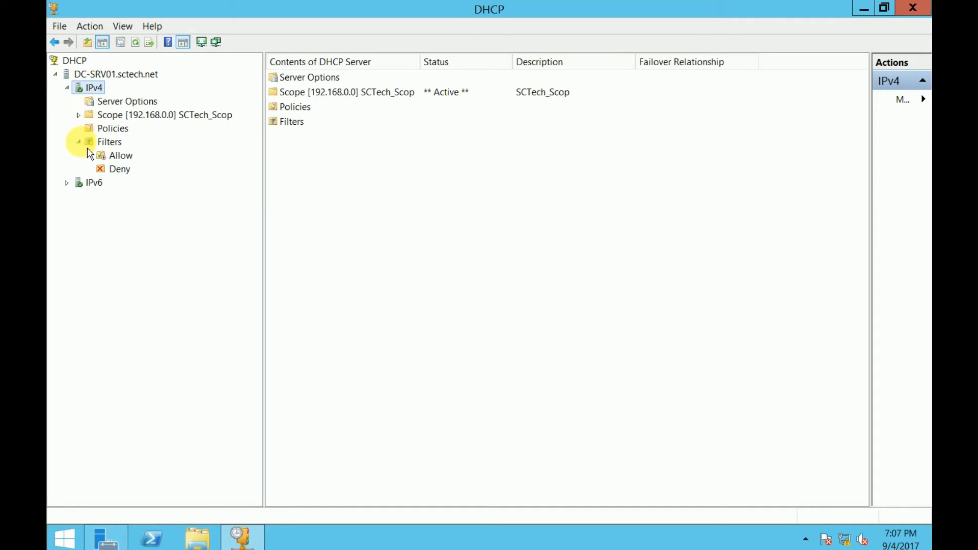
click(79, 142)
click(67, 89)
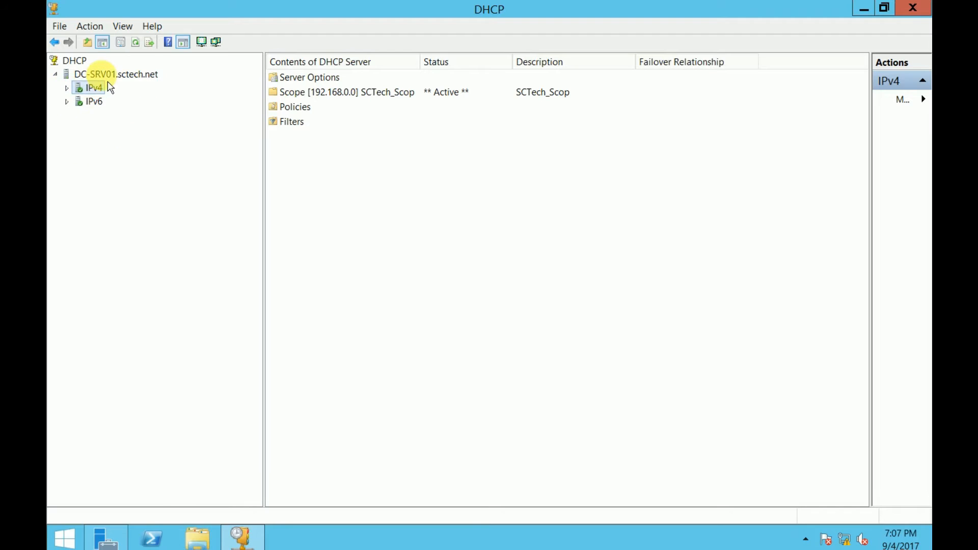
click(108, 82)
right_click(108, 81)
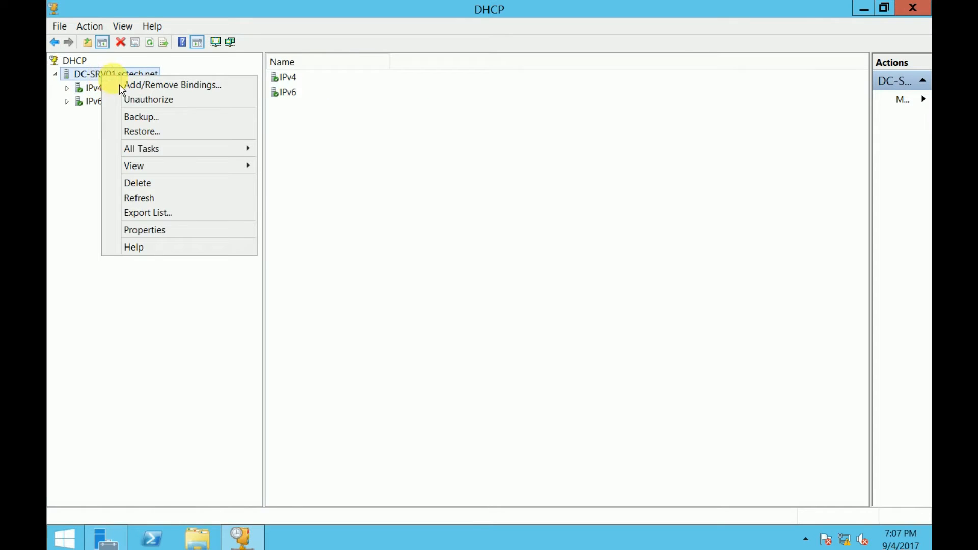
right_click(90, 80)
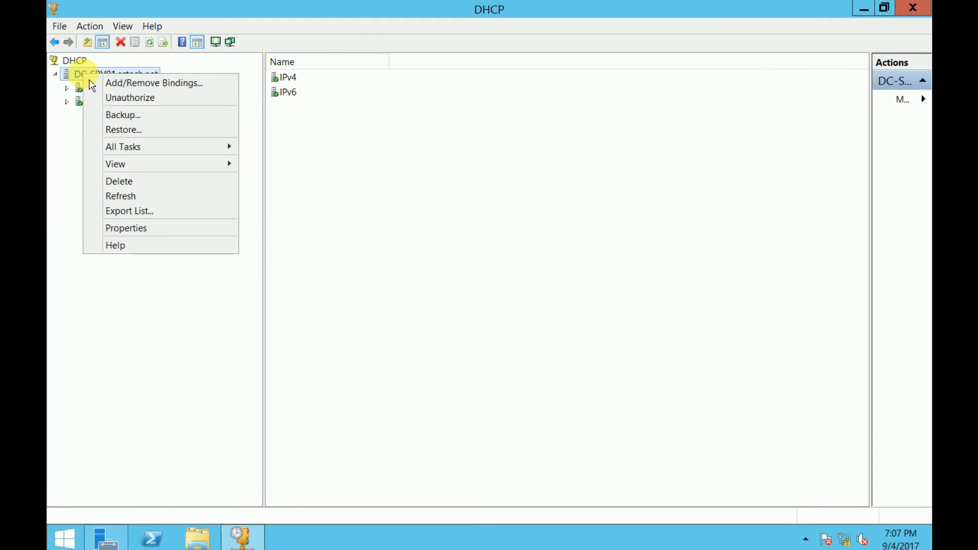
mouse_move(148, 152)
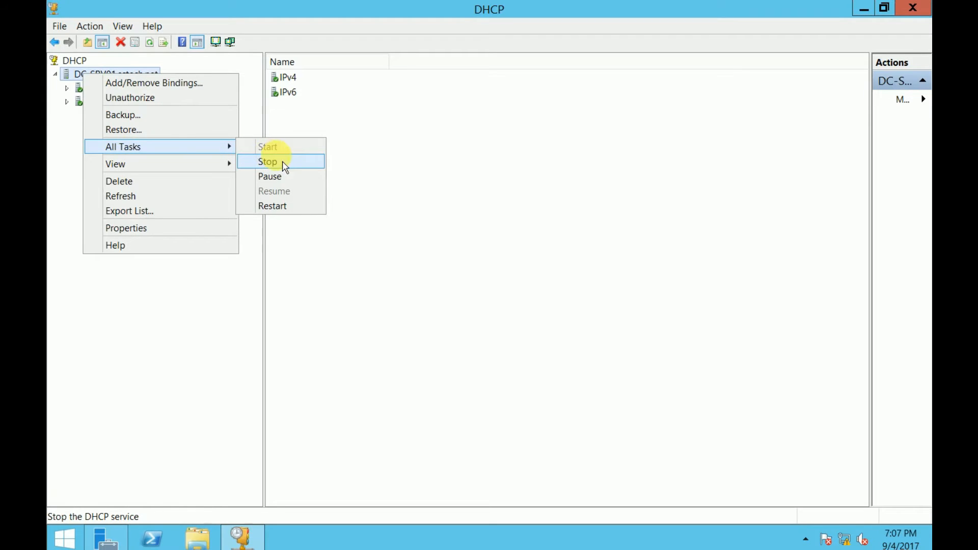
click(285, 218)
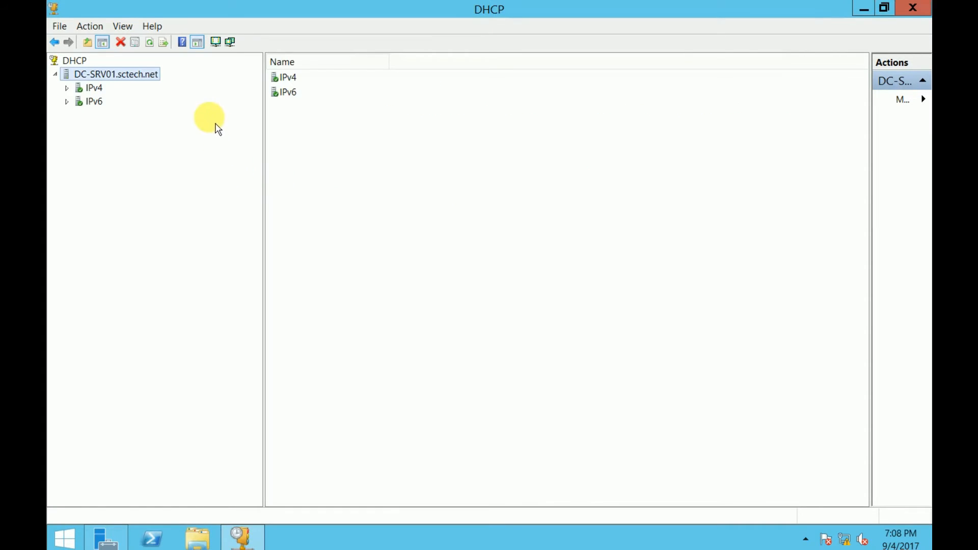
double_click(92, 88)
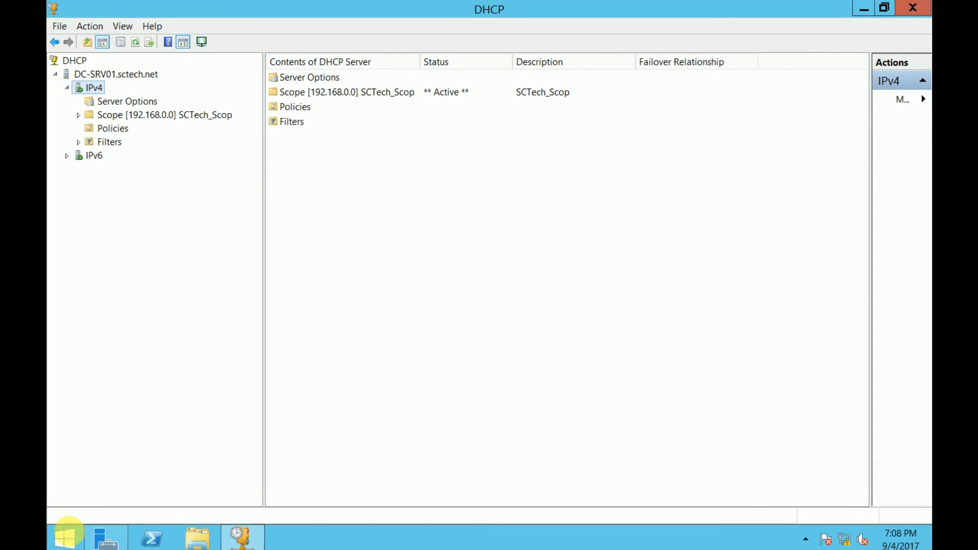
right_click(68, 531)
Check in Services that DHCP Server is running, then close Services and the DHCP console
click(128, 490)
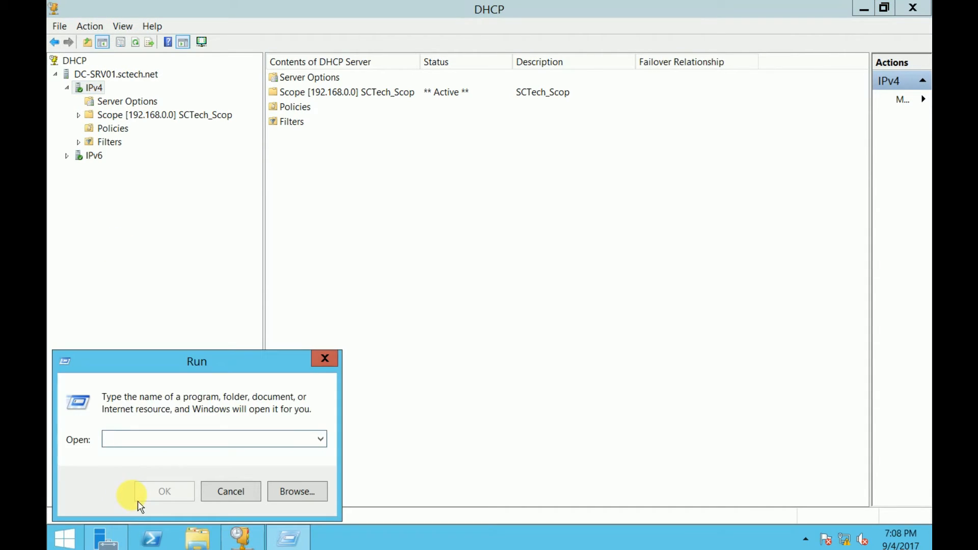
text(ser)
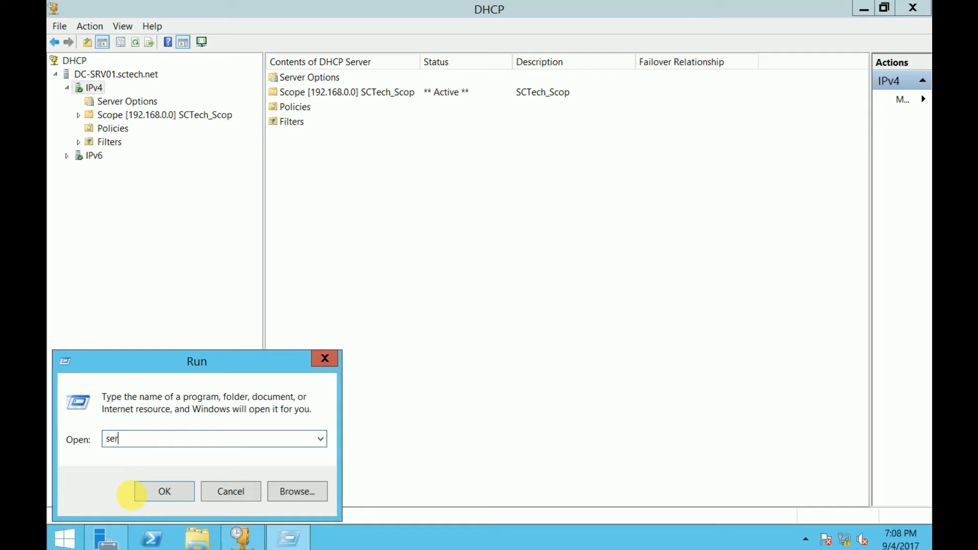
text(vices.msc)
click(136, 493)
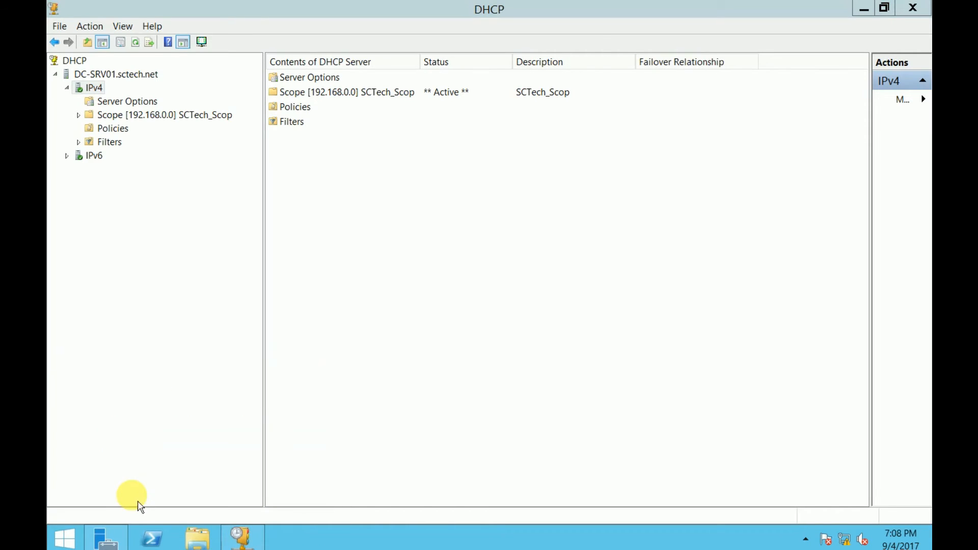
click(349, 211)
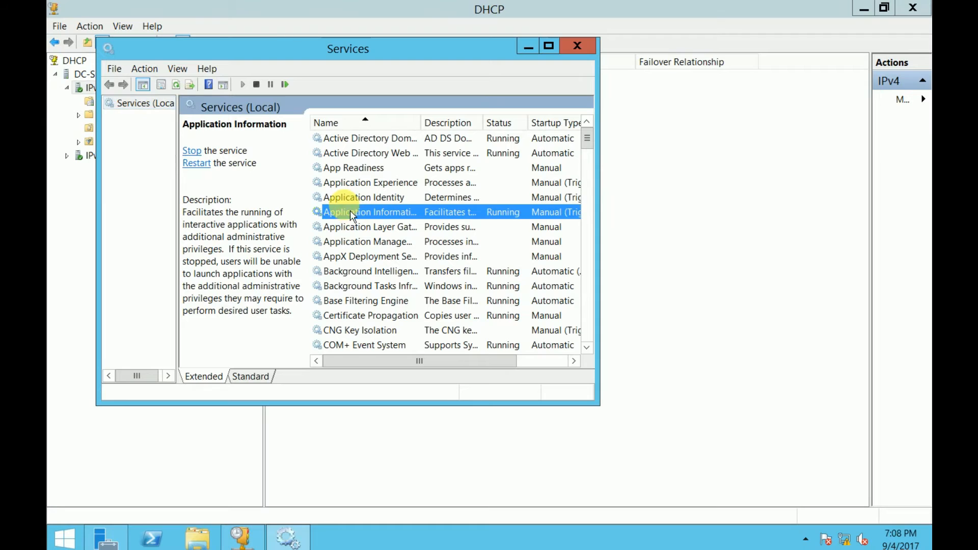
text(dhcp)
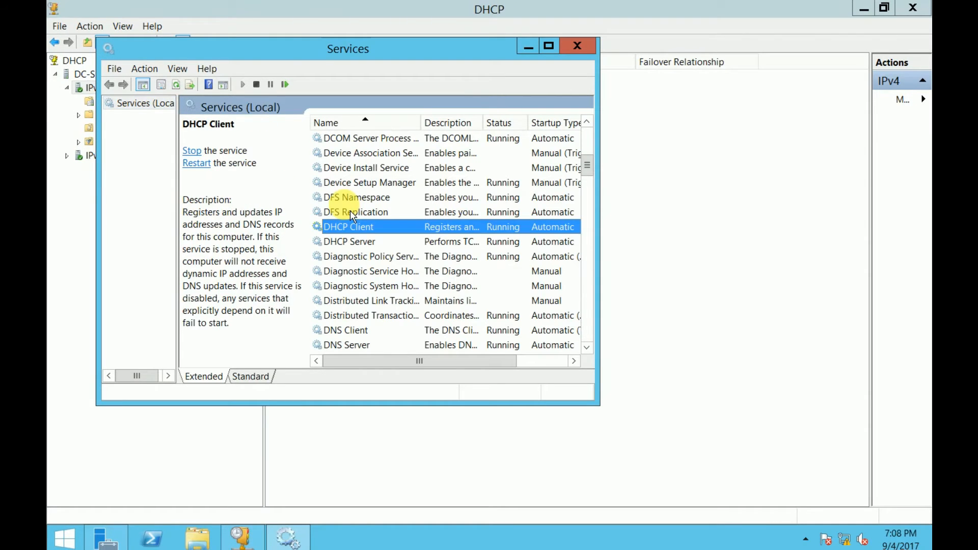
key(Down)
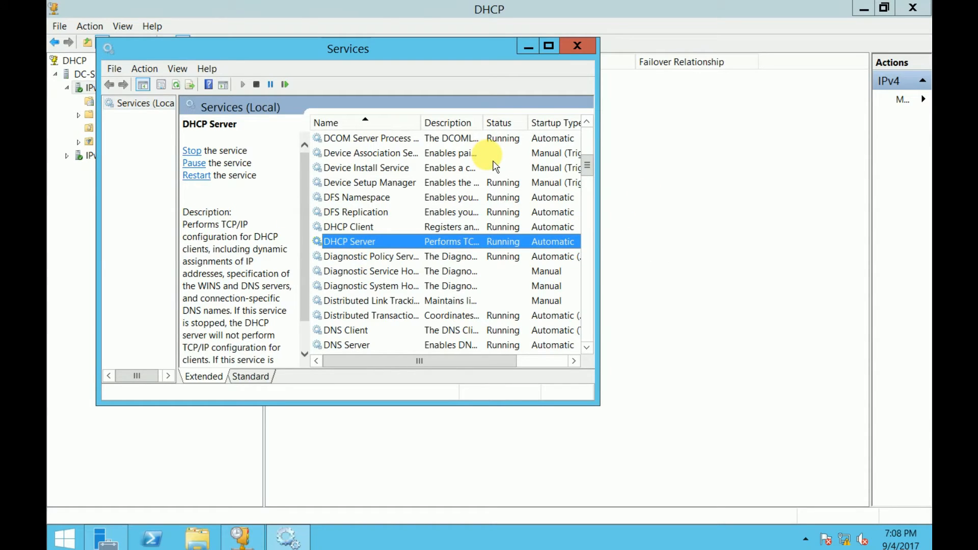
click(586, 48)
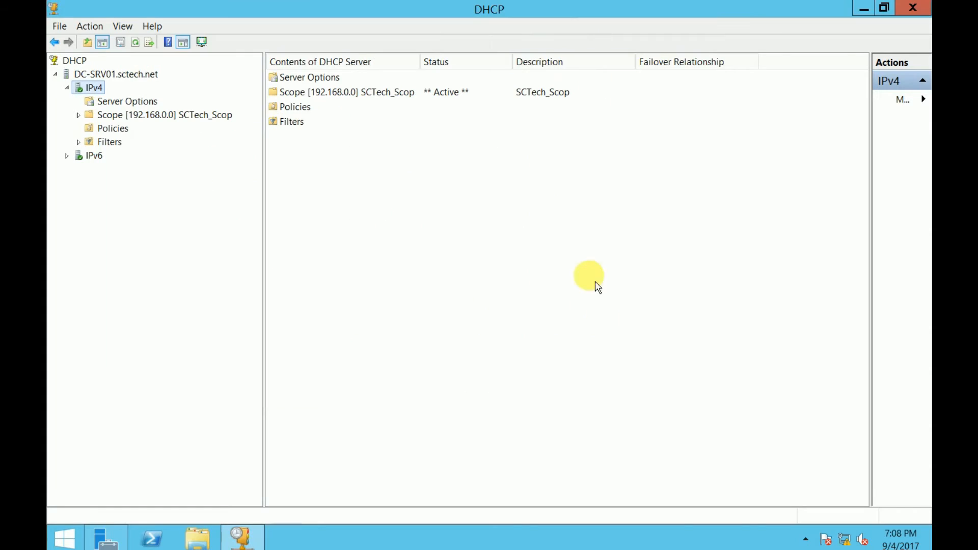
click(906, 10)
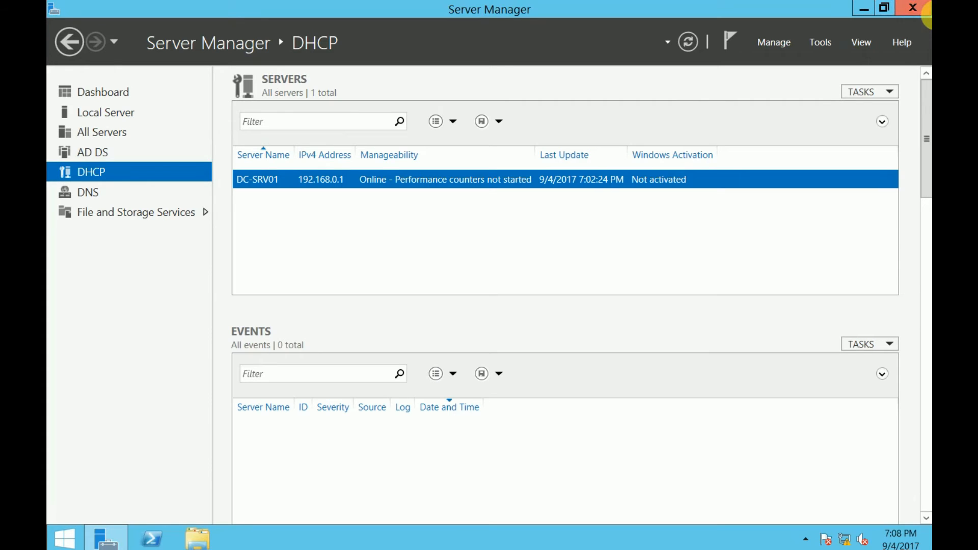
Close Server Manager and refresh the desktop twice
mouse_move(922, 26)
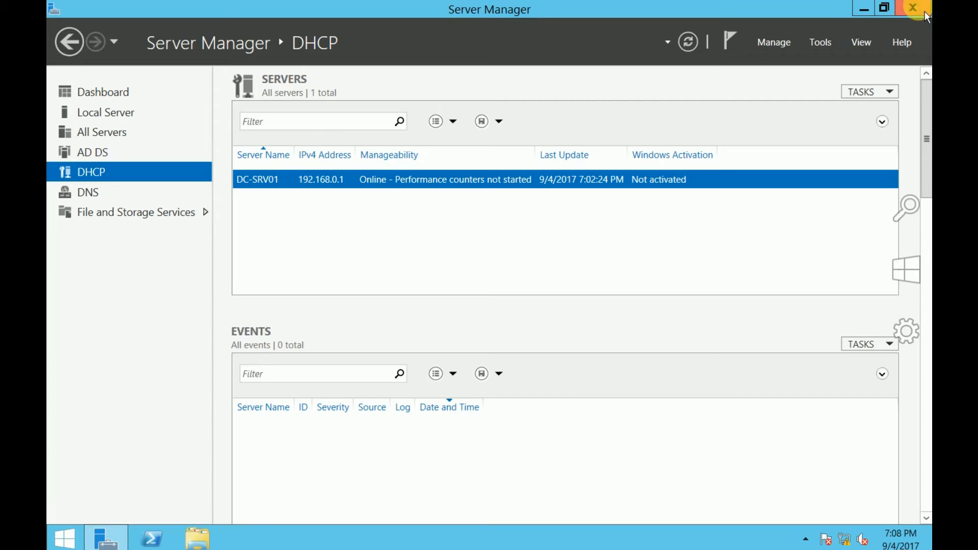
click(924, 12)
right_click(188, 312)
click(218, 344)
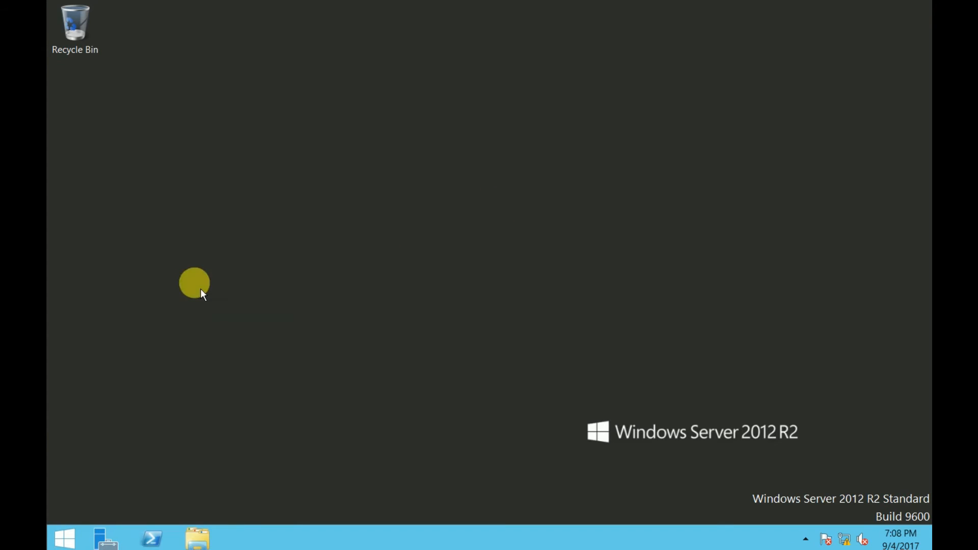
right_click(198, 284)
click(239, 324)
click(199, 539)
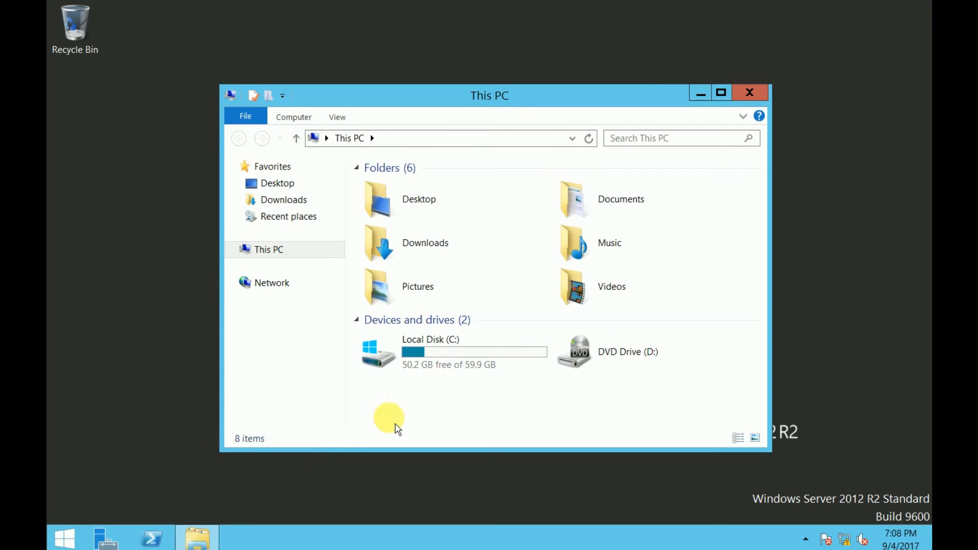
Reopen Server Manager and launch DHCP from its Tools menu
click(106, 544)
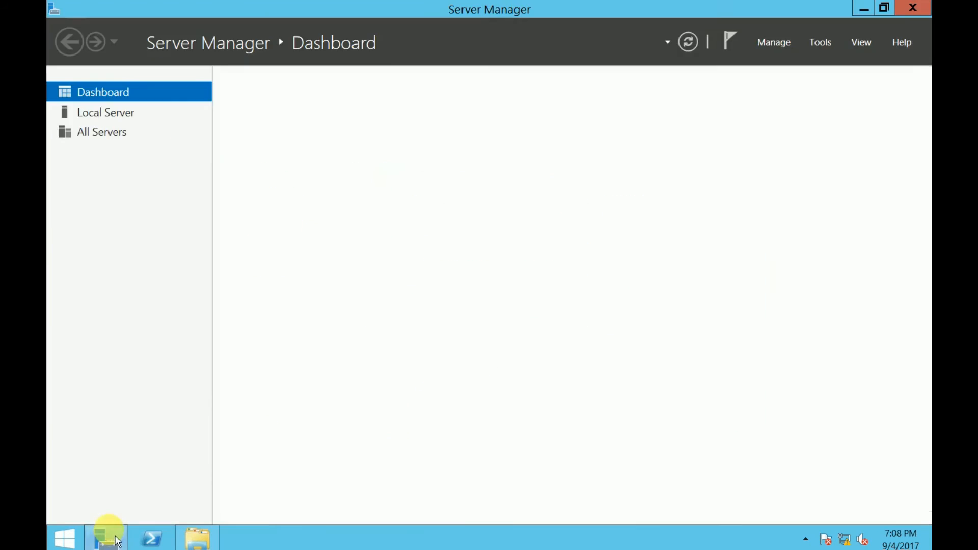
click(821, 42)
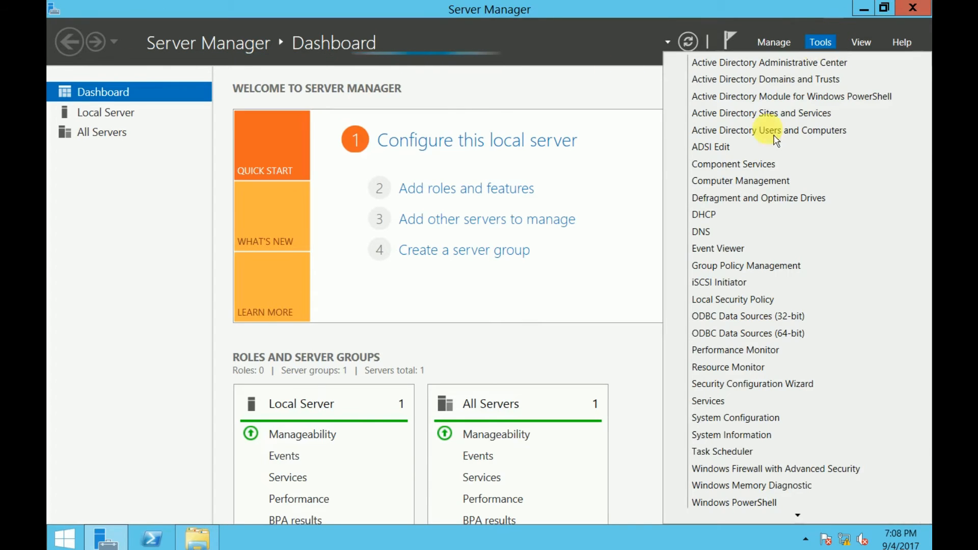
click(721, 226)
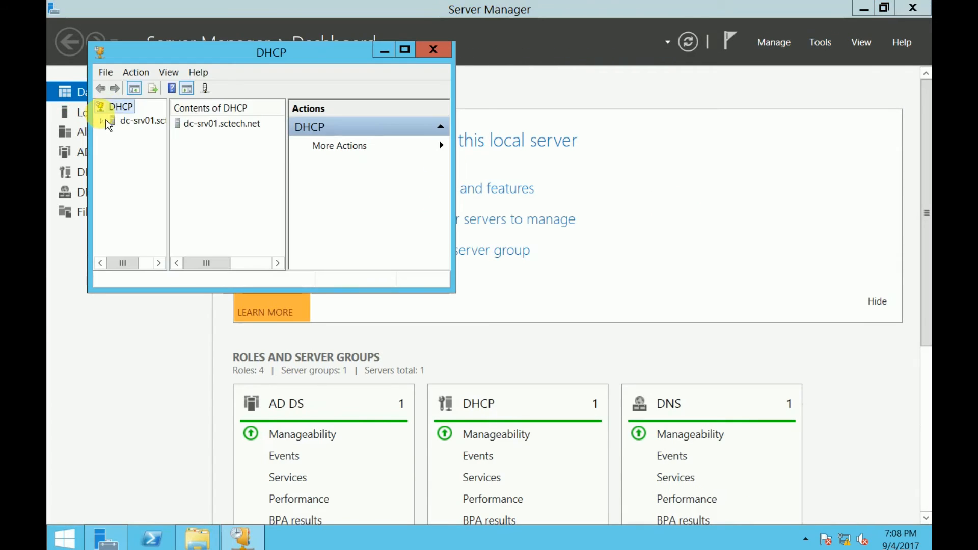
Maximize the DHCP console and open dc-srv01.sctech.net's Properties showing database and backup paths
click(408, 50)
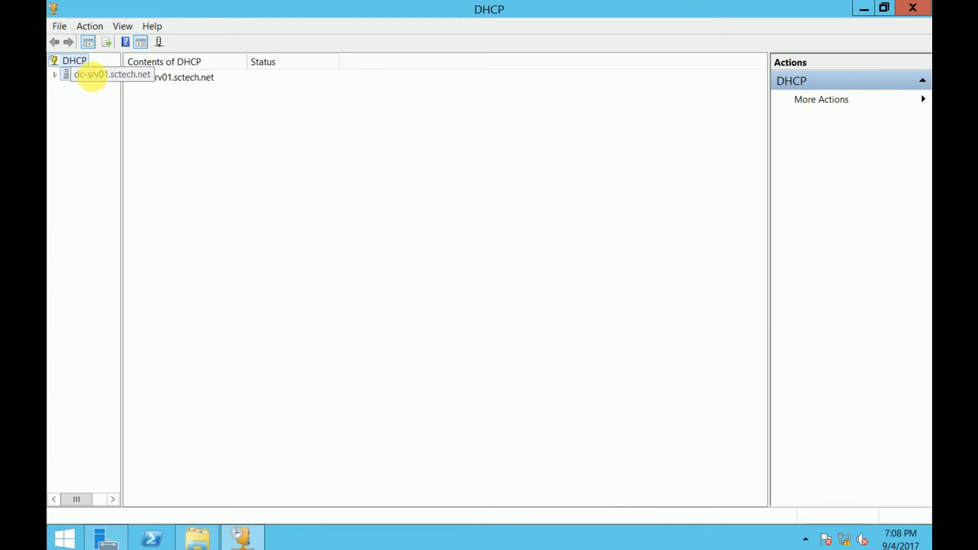
double_click(92, 74)
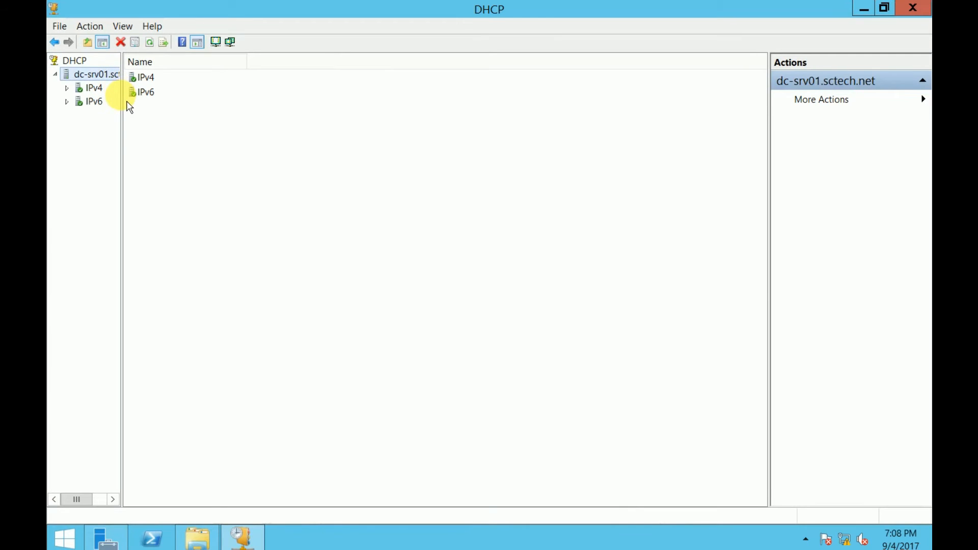
drag(128, 107, 214, 128)
right_click(111, 75)
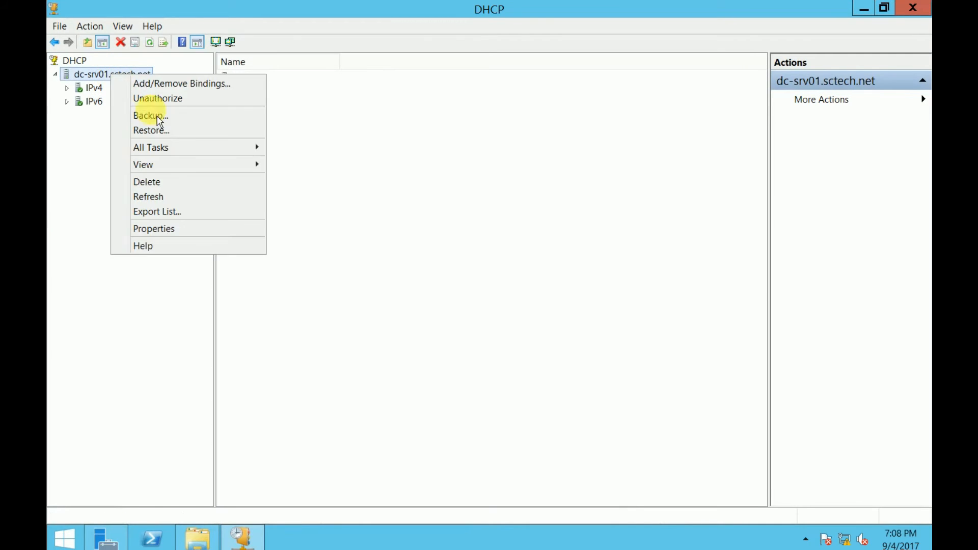
click(178, 235)
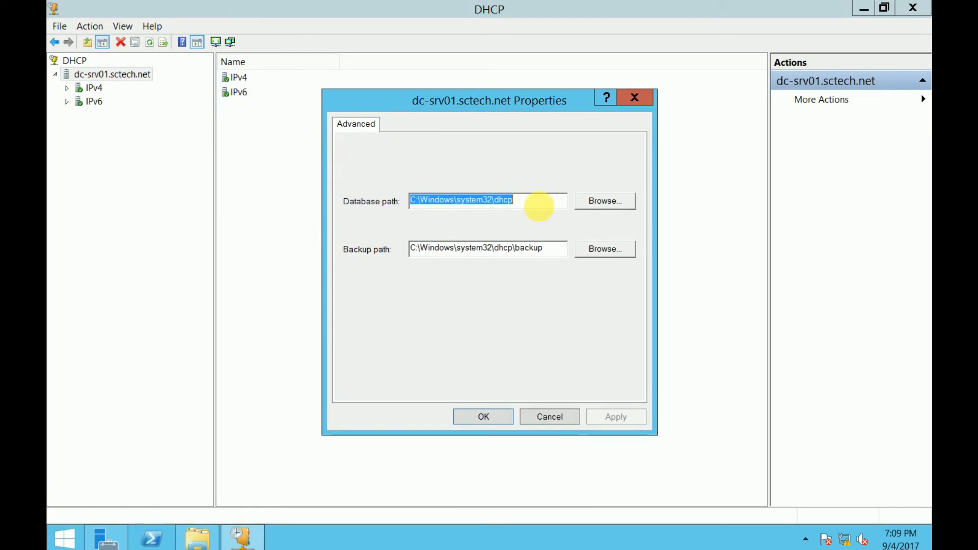
Copy the database path C:\Windows\system32\dhcp and bring up the Run box
click(543, 205)
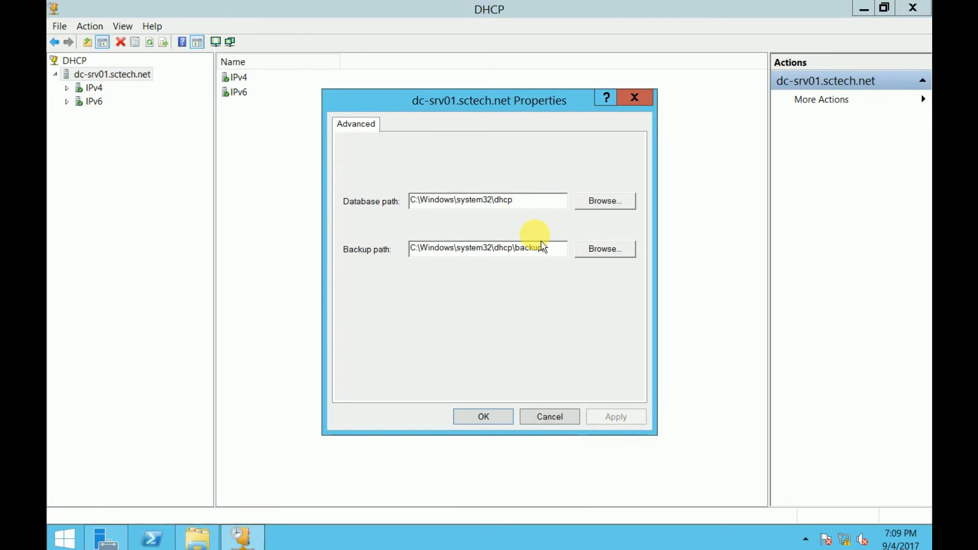
drag(555, 249, 520, 245)
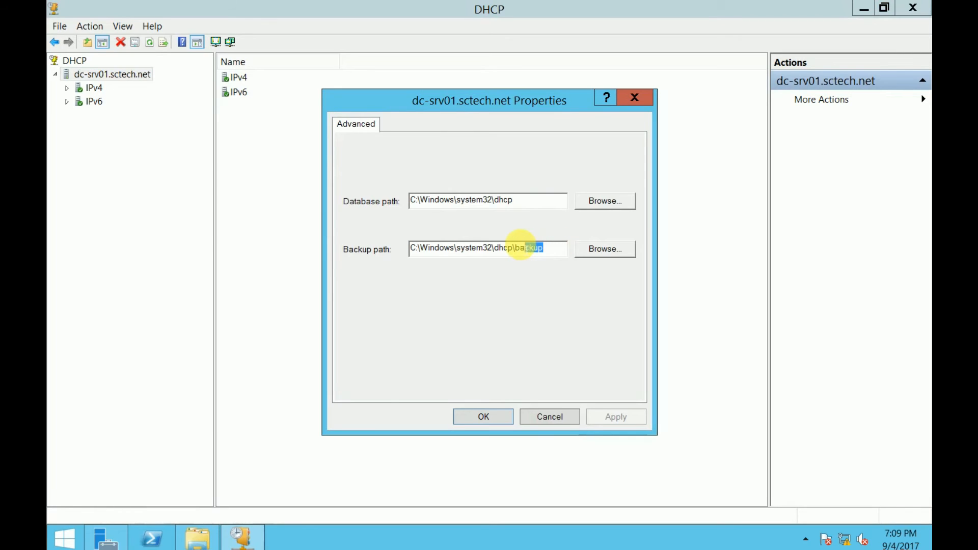
drag(527, 208, 392, 210)
key(ctrl+c)
right_click(81, 536)
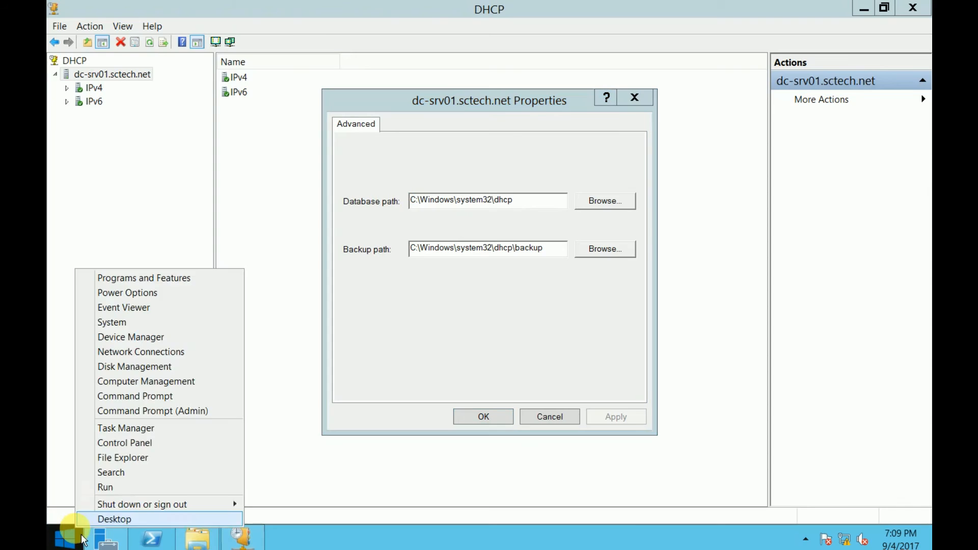
click(109, 485)
Open C:\Windows\system32\dhcp from Run and open the DhcpSrvLog-Mon log file
key(ctrl+v)
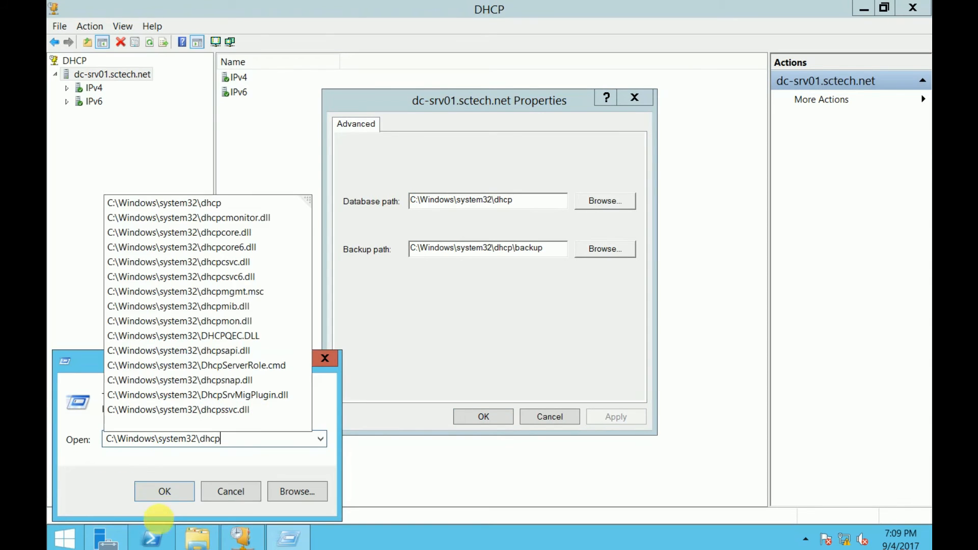
click(167, 491)
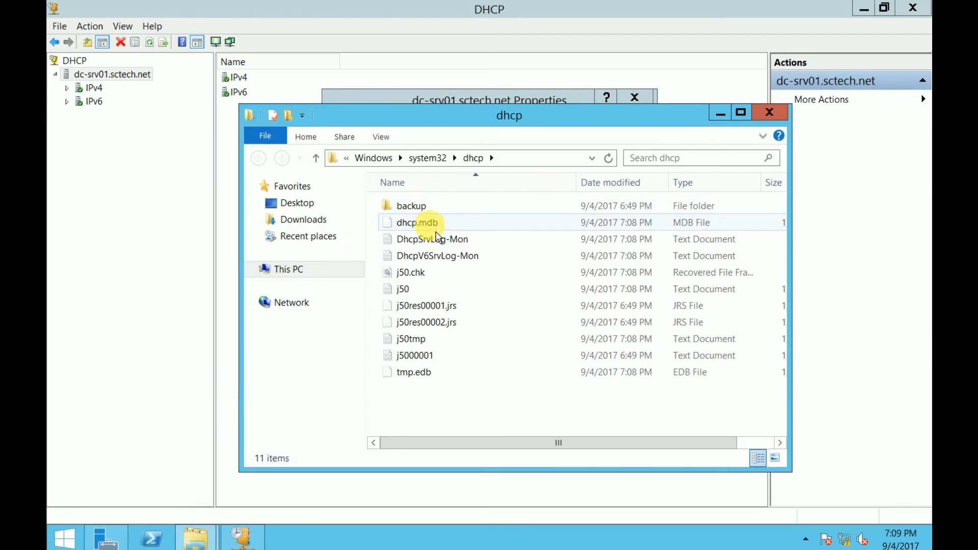
click(901, 539)
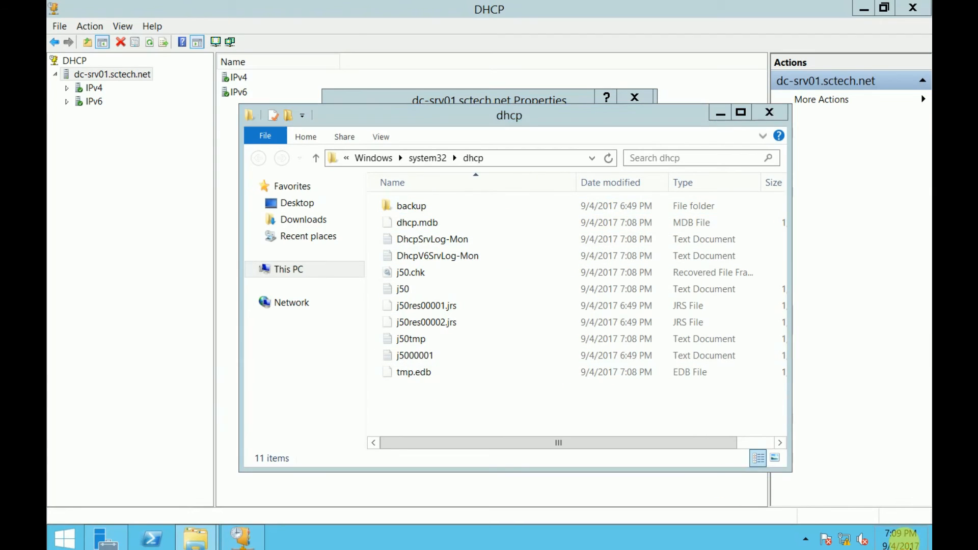
click(477, 408)
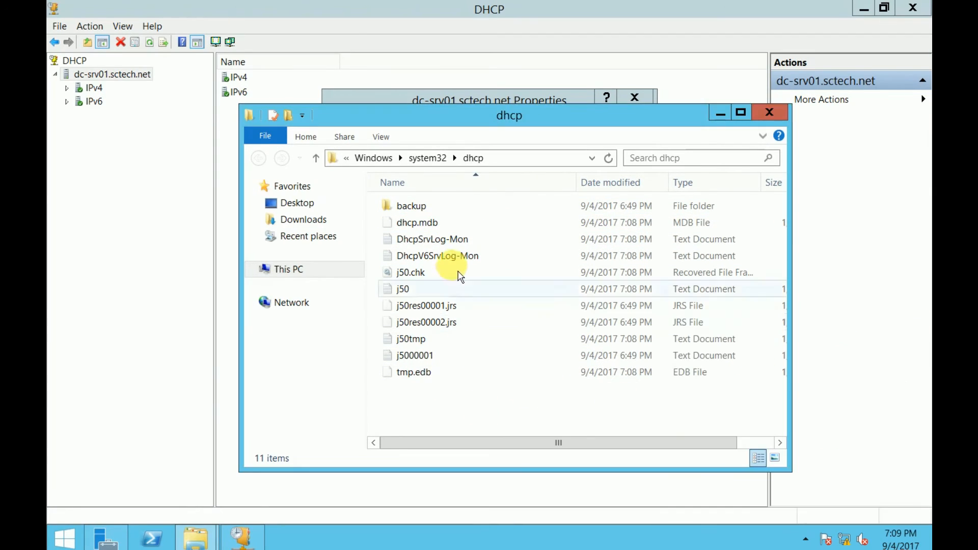
click(464, 249)
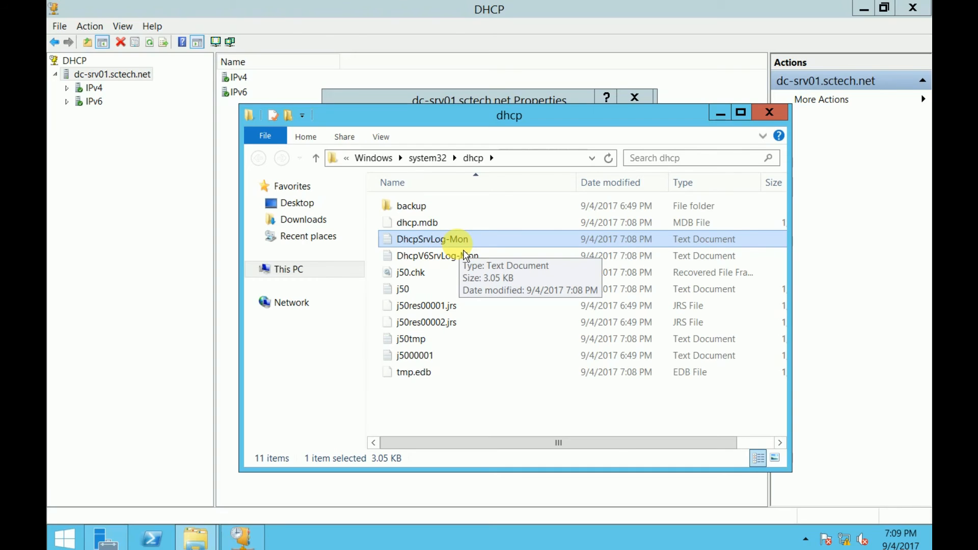
double_click(436, 245)
Review the maximized DhcpSrvLog-Mon log, highlighting lease entries for 192.168.0.51 and 192.168.0.52
click(760, 106)
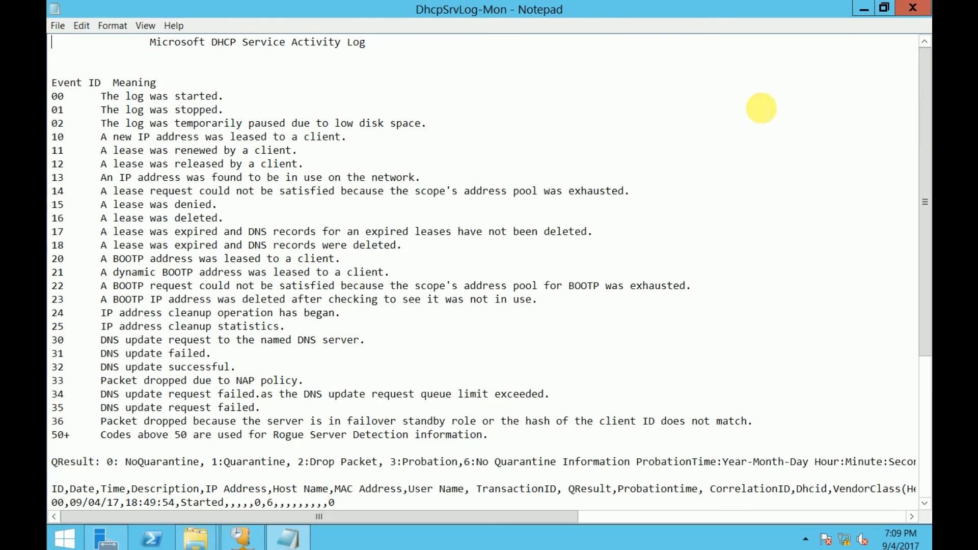
drag(923, 121, 917, 269)
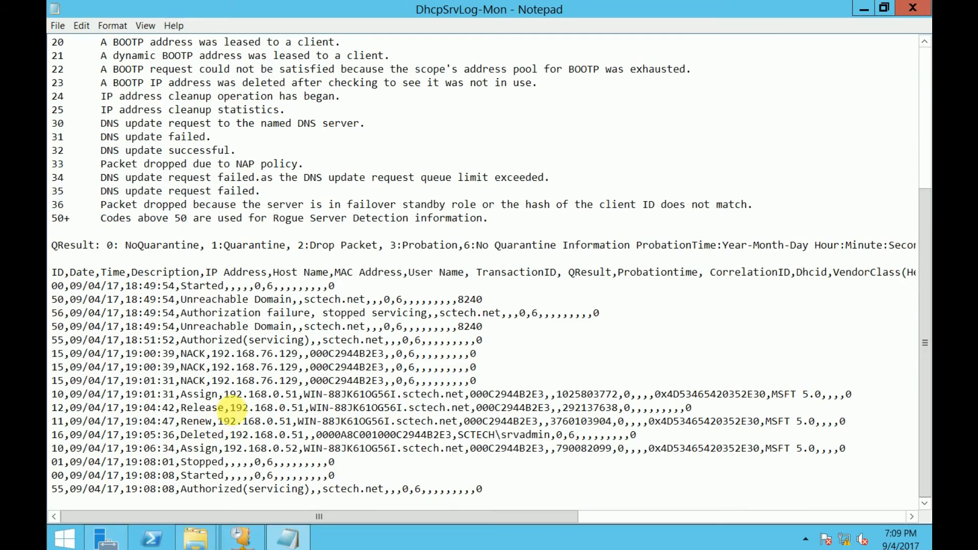
drag(232, 408, 304, 409)
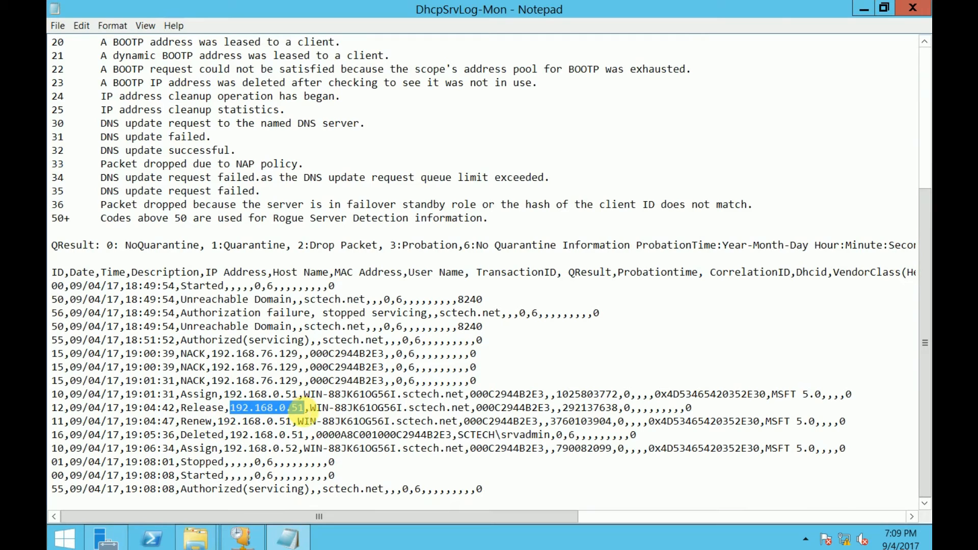
drag(224, 448, 531, 455)
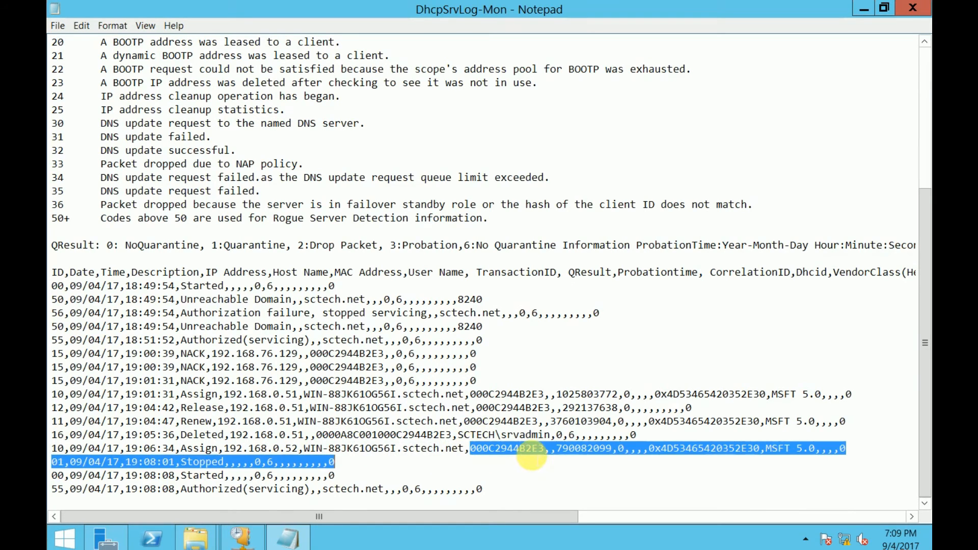
click(578, 448)
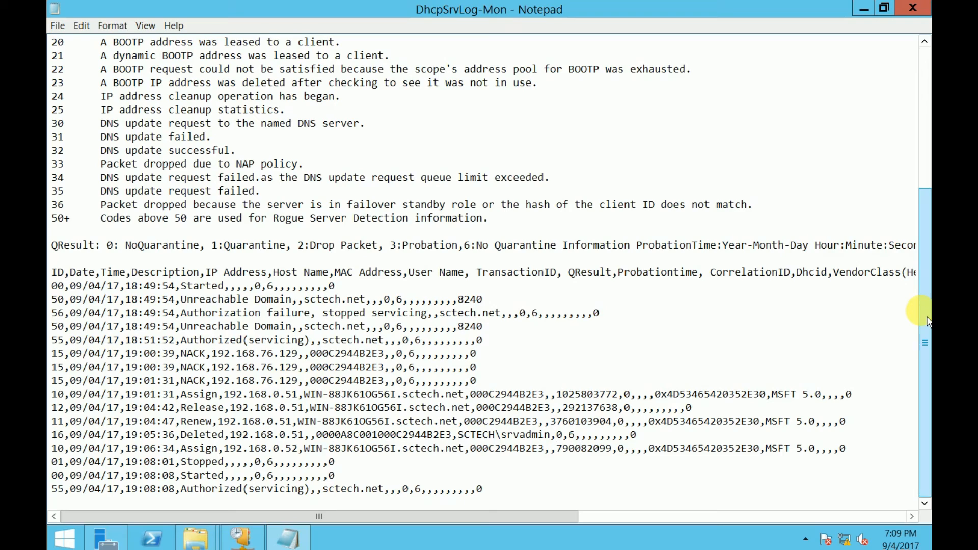
drag(927, 321, 923, 174)
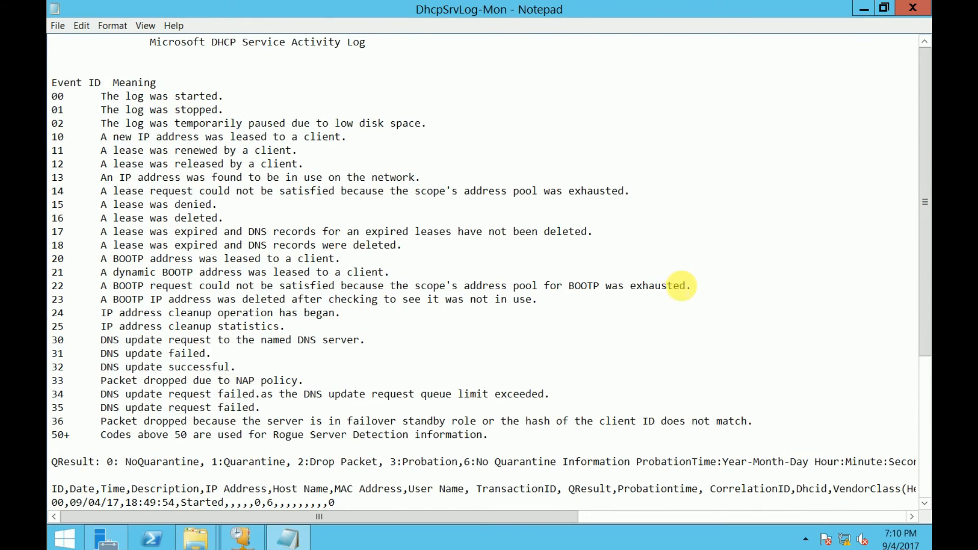
scroll(678, 283, down, 5)
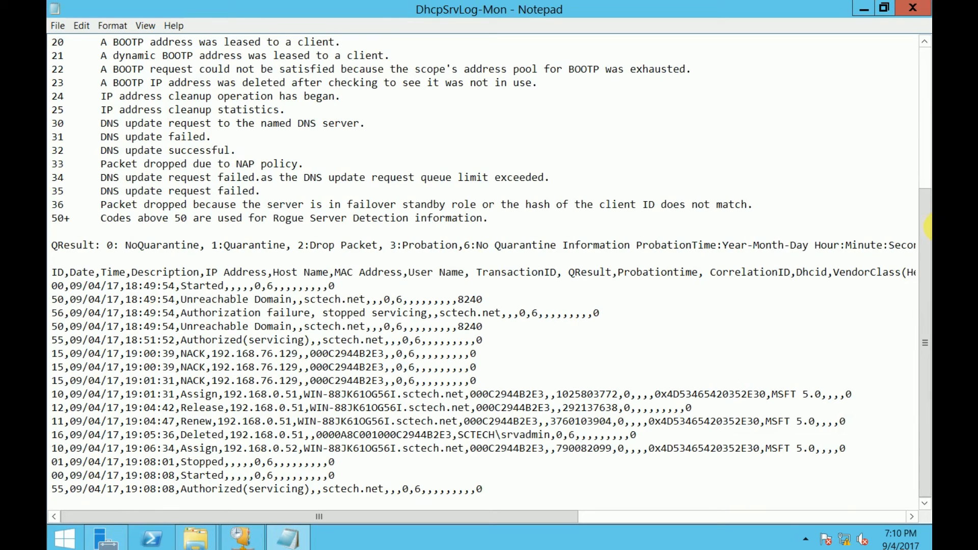
drag(924, 235, 917, 15)
Close the log, confirm the dhcp backup folder is empty, then cancel the server Properties
click(912, 8)
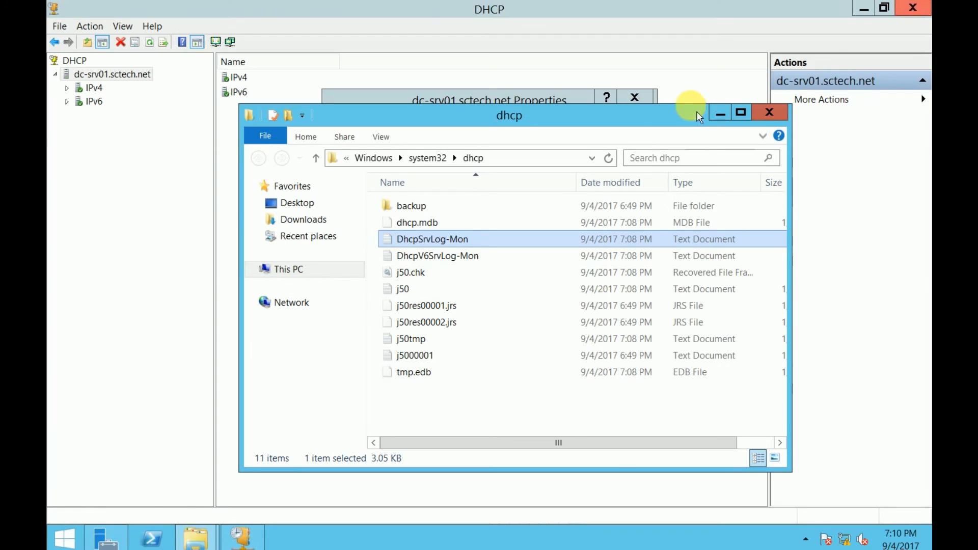
click(429, 210)
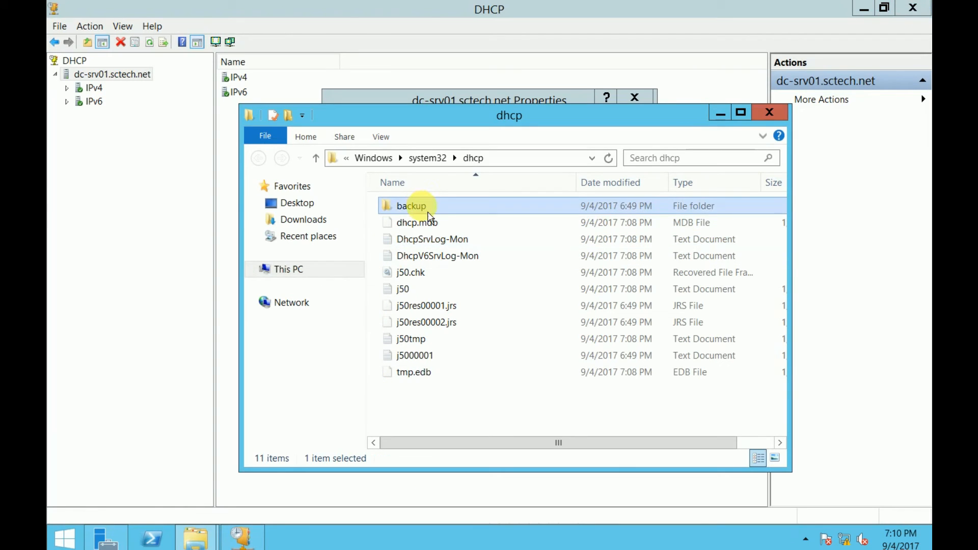
drag(504, 110, 701, 120)
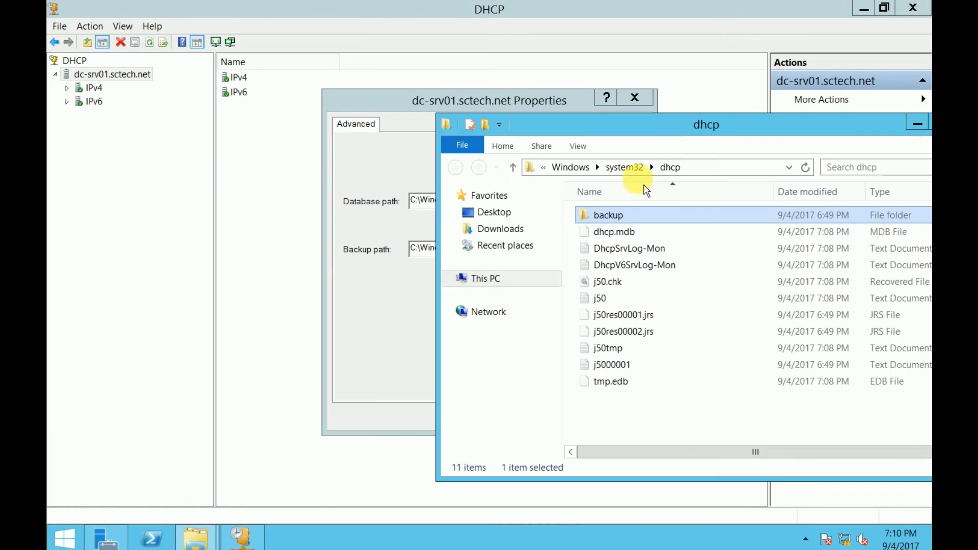
double_click(616, 223)
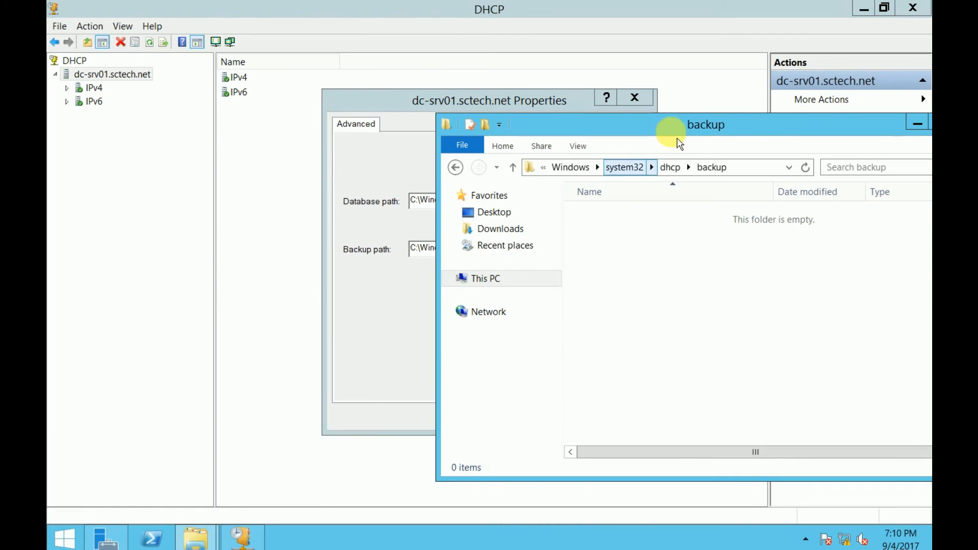
drag(687, 131, 299, 152)
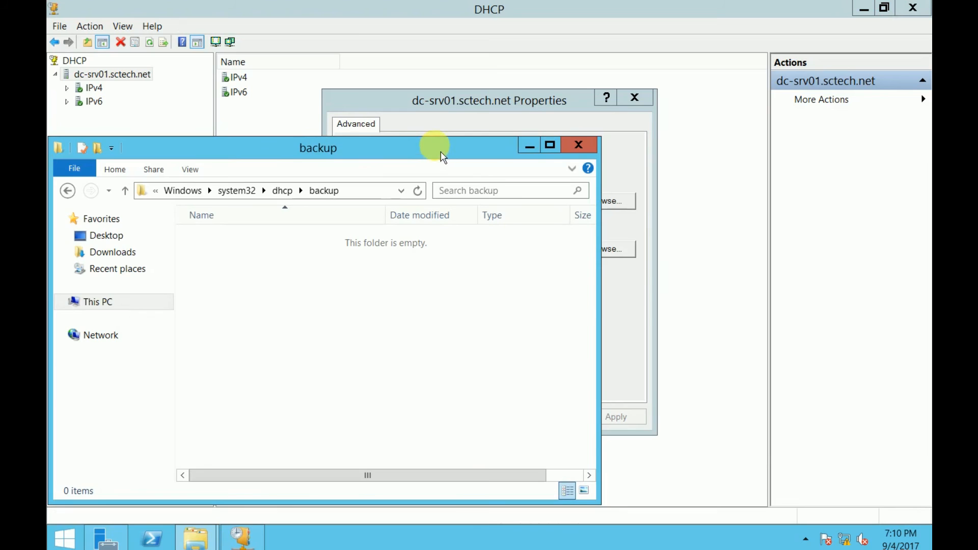
drag(443, 156, 494, 185)
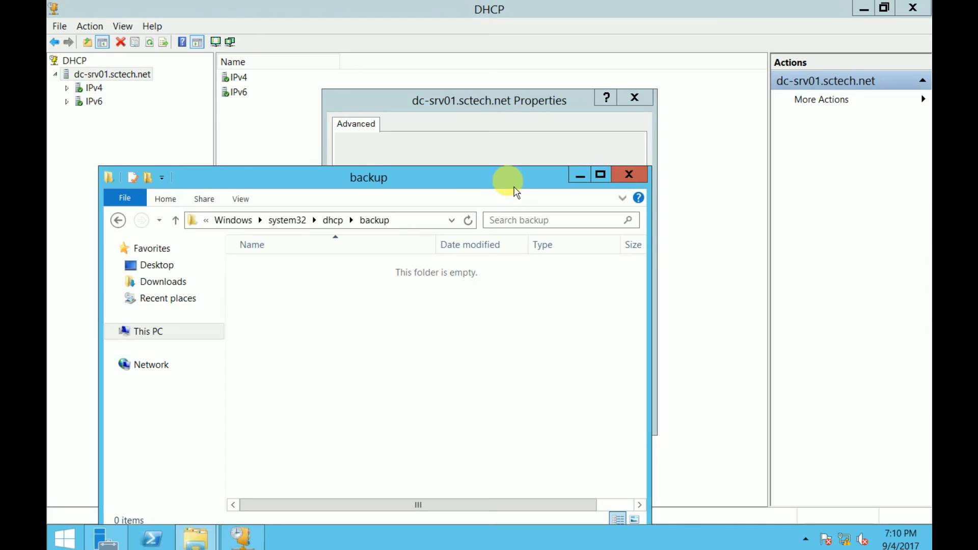
drag(516, 192, 578, 167)
click(698, 153)
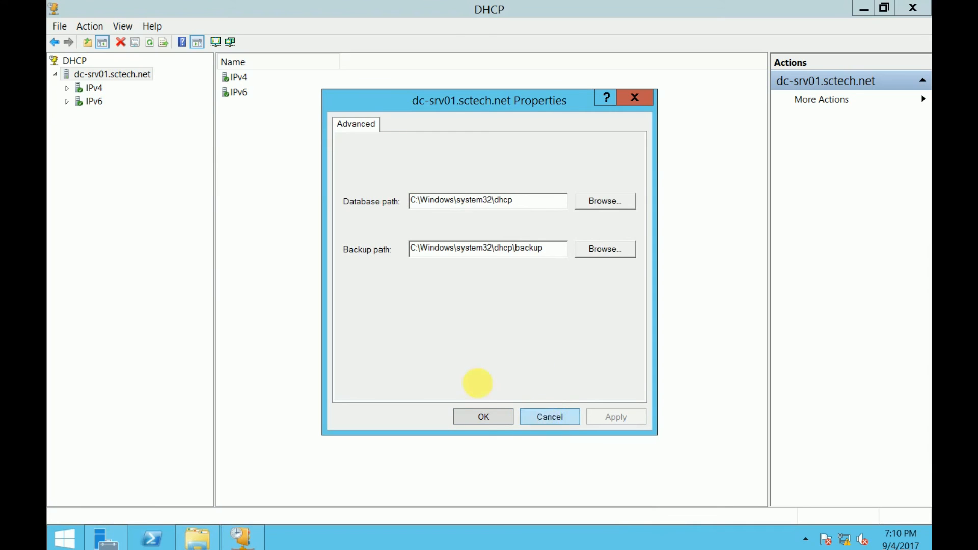
click(484, 417)
Back up dc-srv01.sctech.net into a new Desktop folder named Backup
right_click(97, 73)
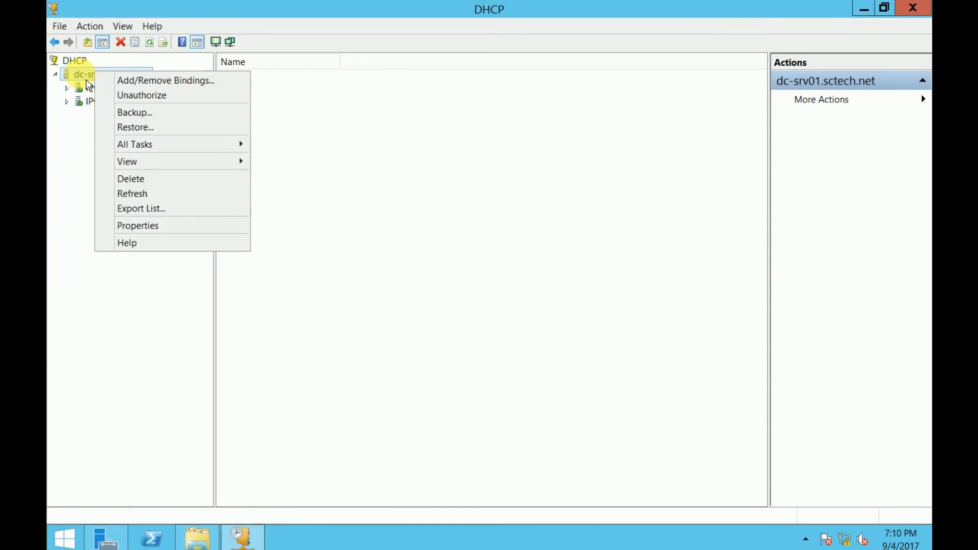
right_click(86, 81)
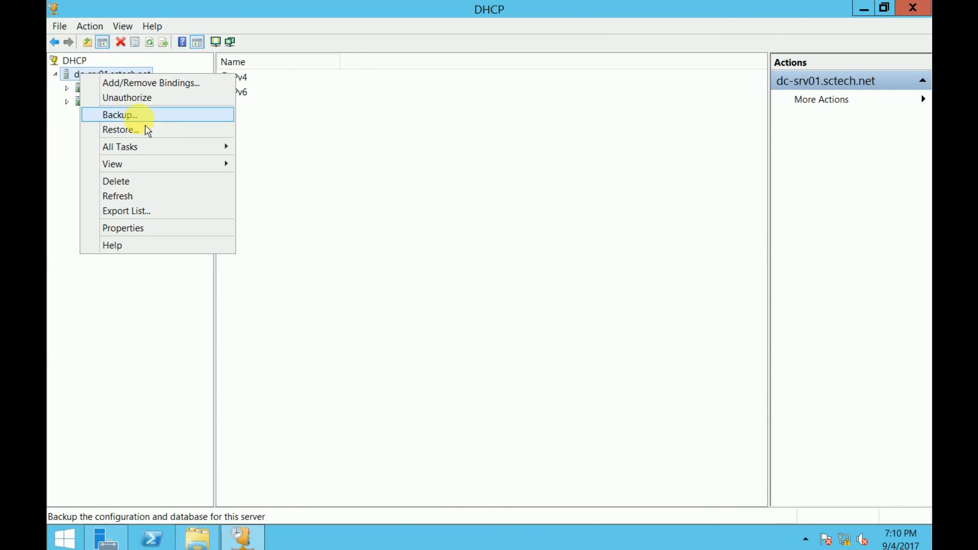
click(120, 115)
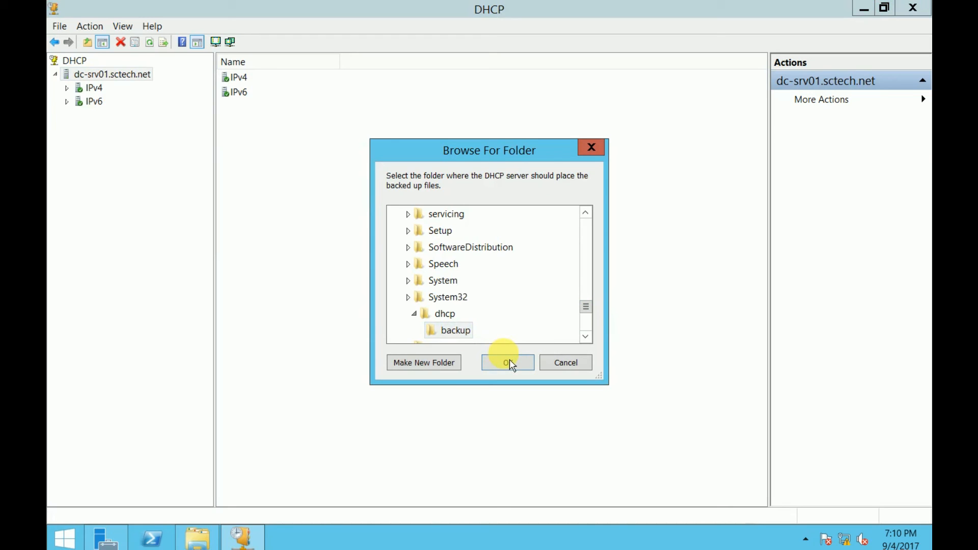
drag(586, 307, 587, 223)
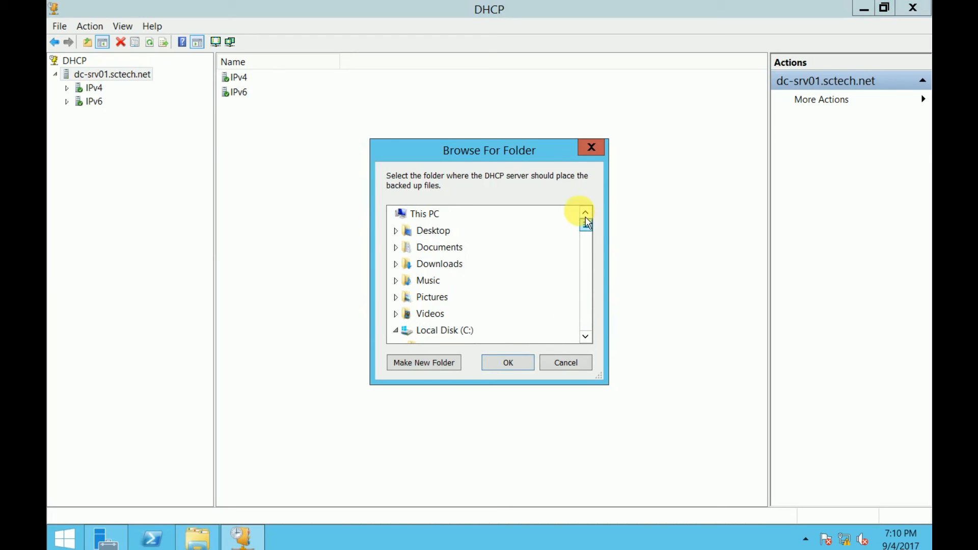
click(430, 219)
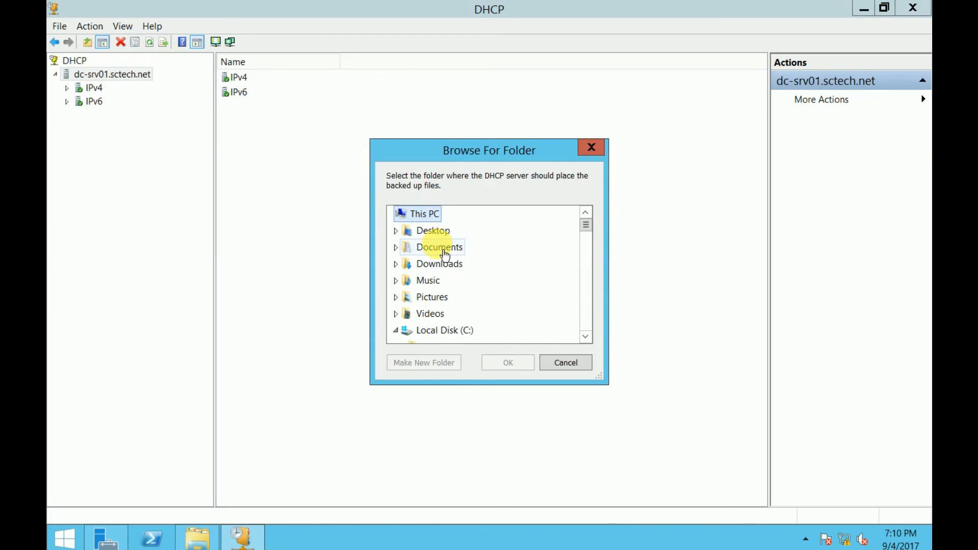
click(417, 233)
click(442, 366)
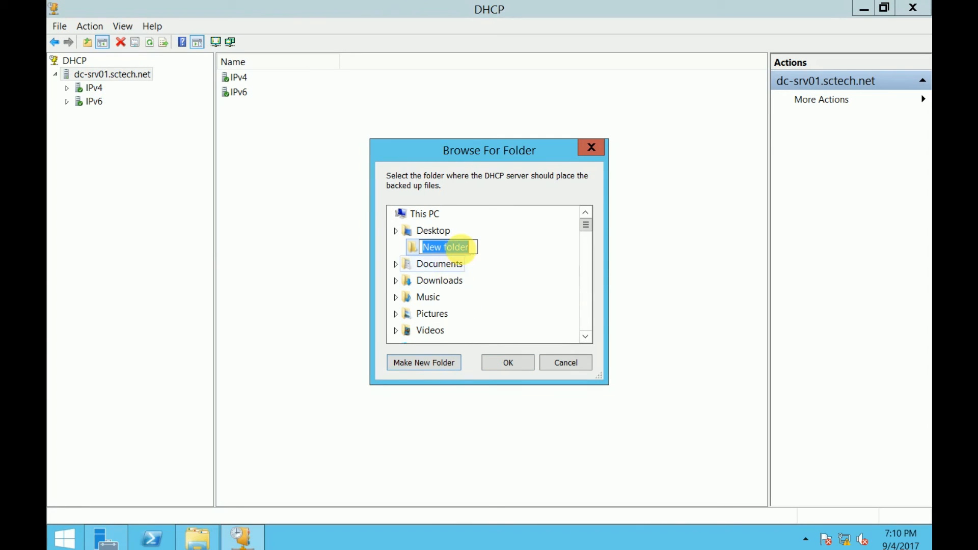
text(Backup)
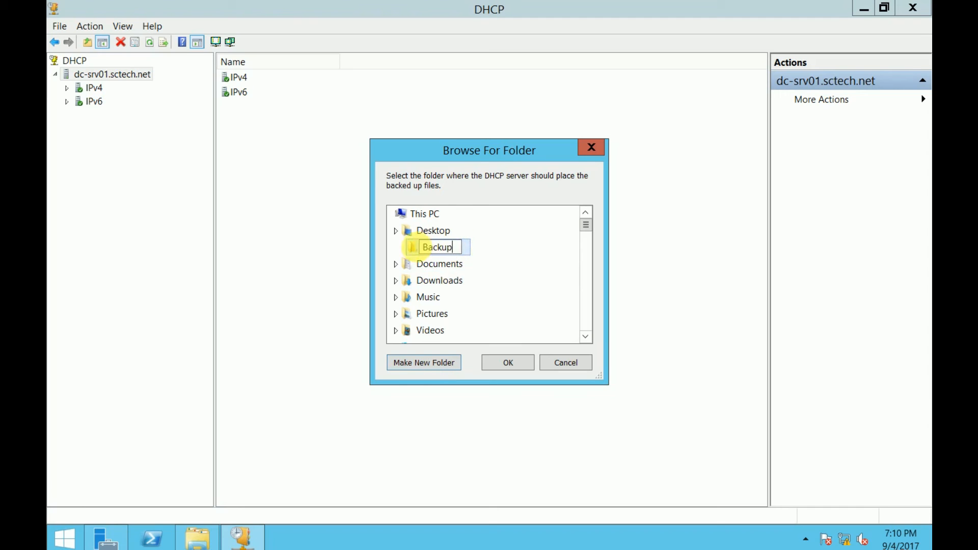
key(Return)
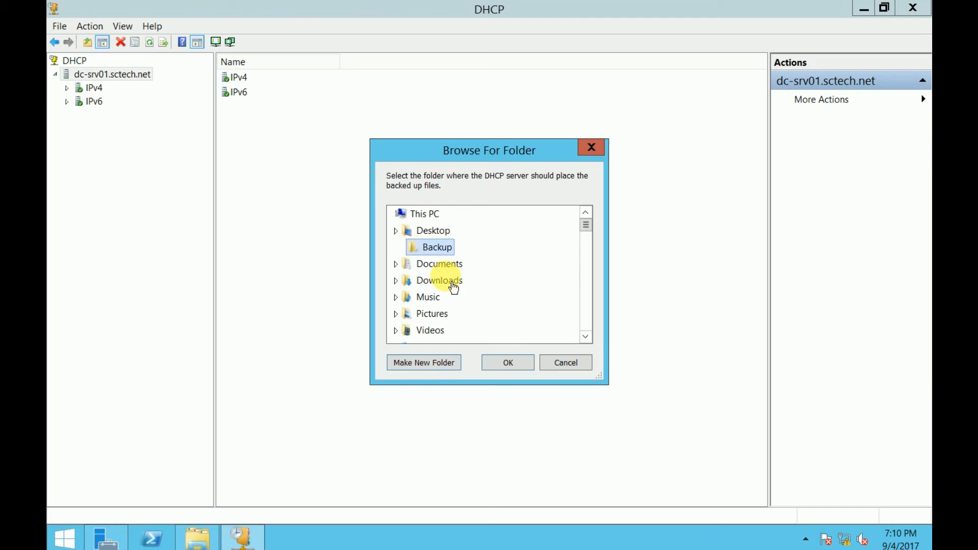
click(509, 362)
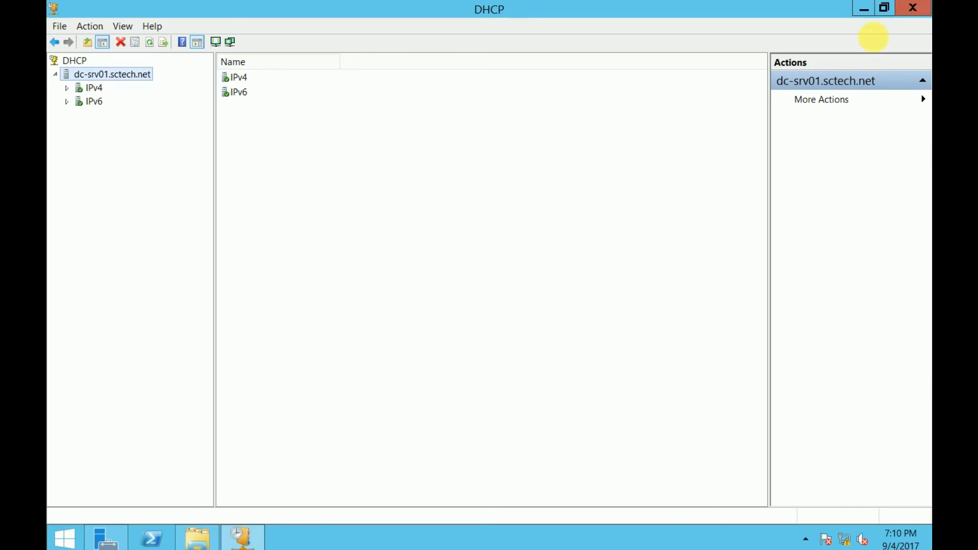
click(864, 9)
Verify Desktop Backup holds DhcpCfg and a 'new' subfolder with dhcp.mdb and dhcp.pat
click(861, 8)
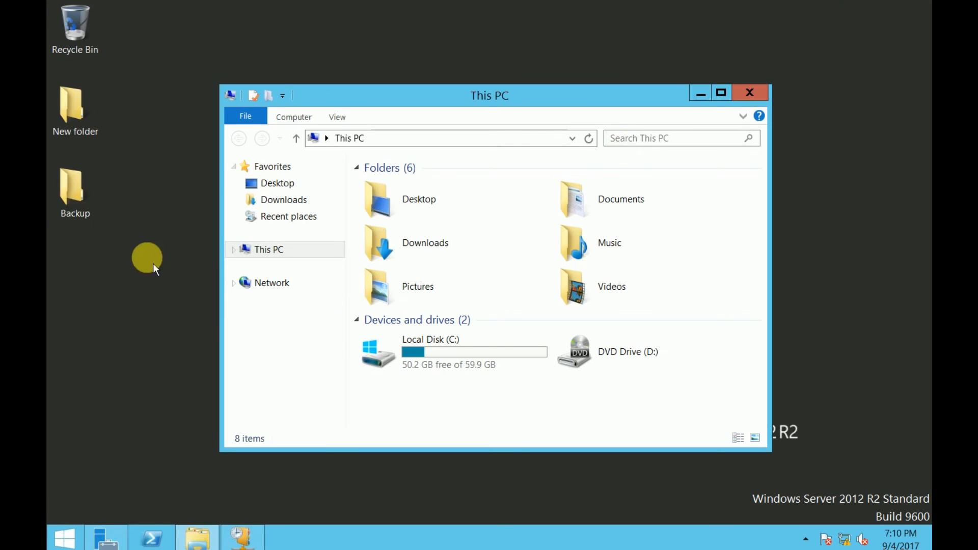
click(81, 193)
double_click(81, 194)
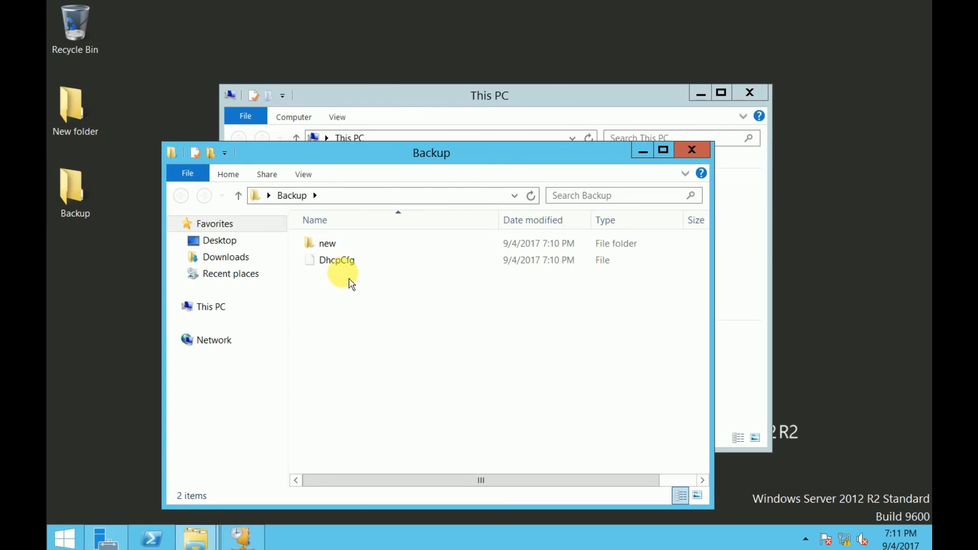
click(335, 251)
double_click(339, 250)
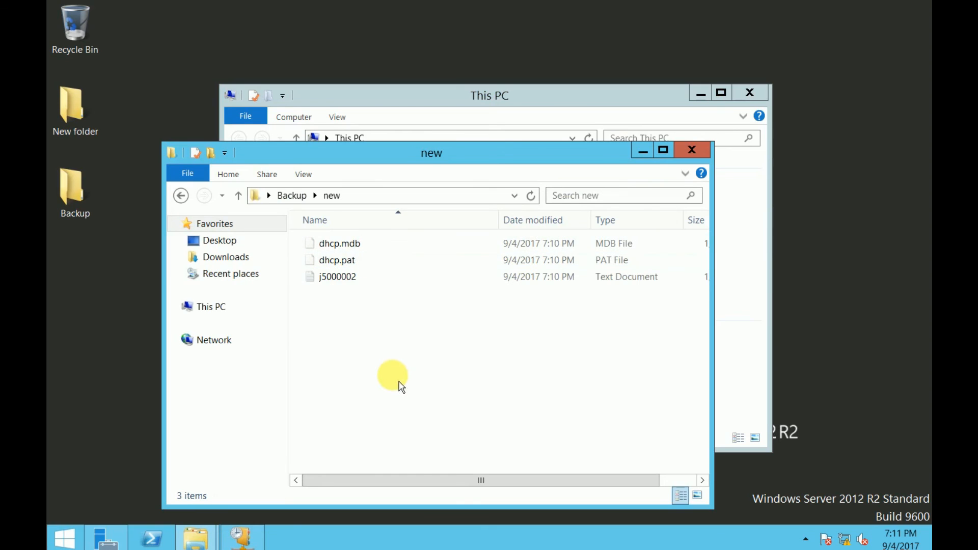
click(181, 196)
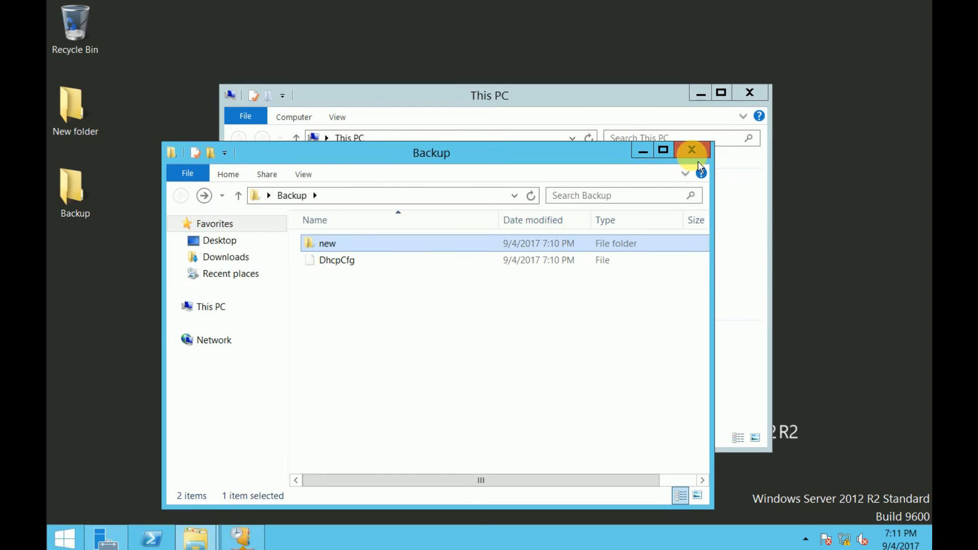
click(692, 151)
click(242, 537)
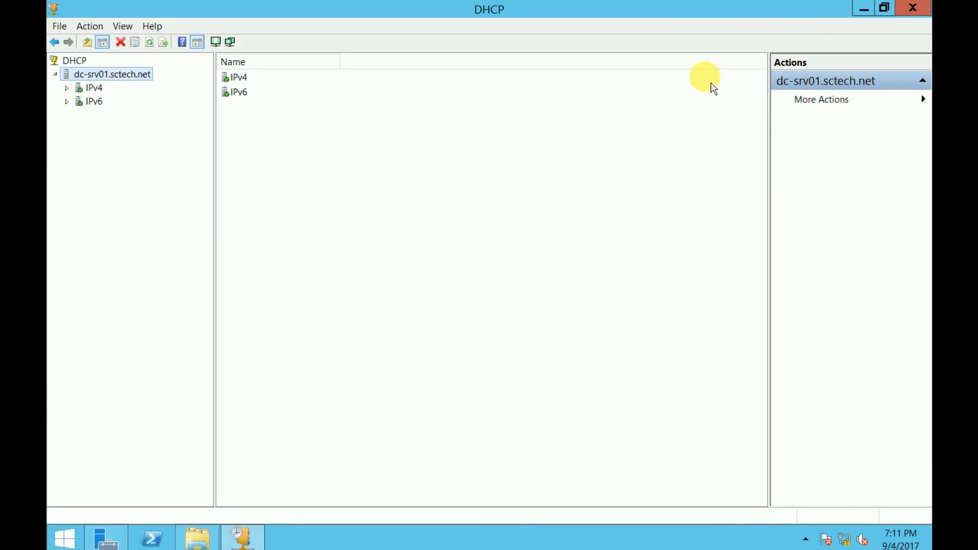
Expand IPv4 and IPv6 in the DHCP tree to review their contents
double_click(102, 90)
click(113, 75)
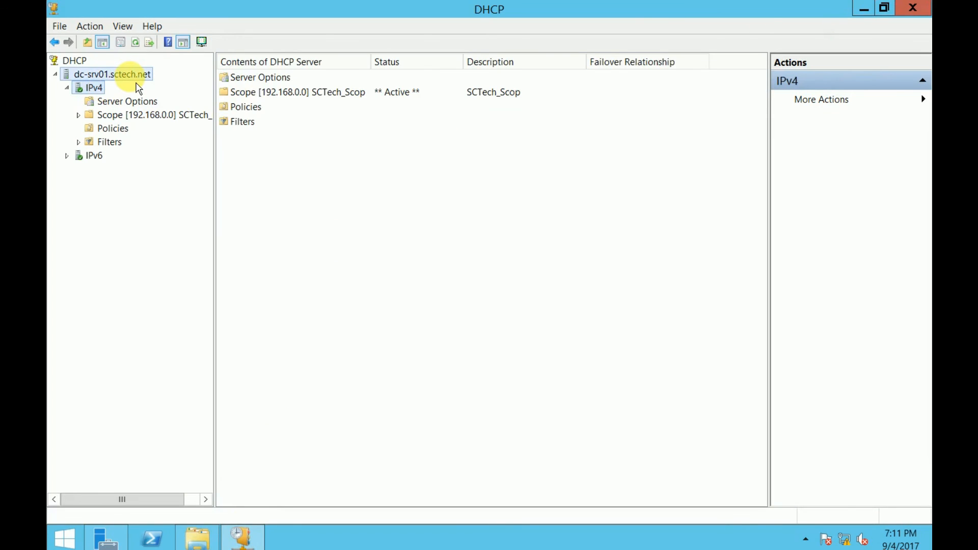
click(96, 89)
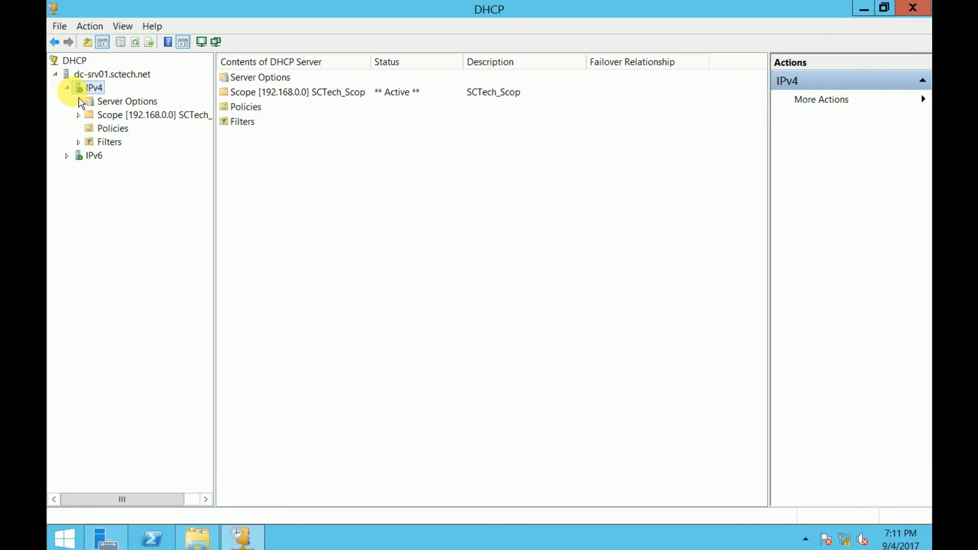
click(68, 88)
double_click(82, 103)
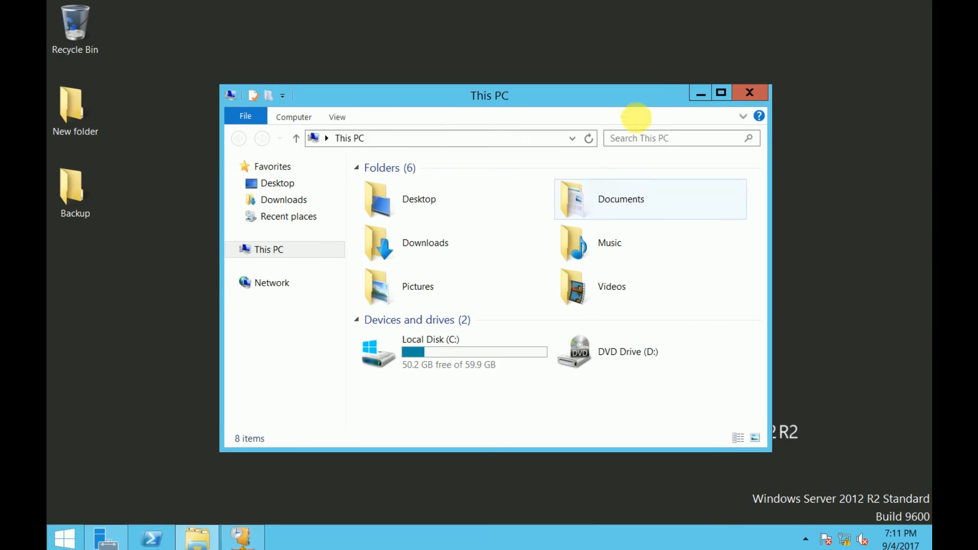
Close the This PC File Explorer window to reveal the desktop
drag(669, 101, 687, 77)
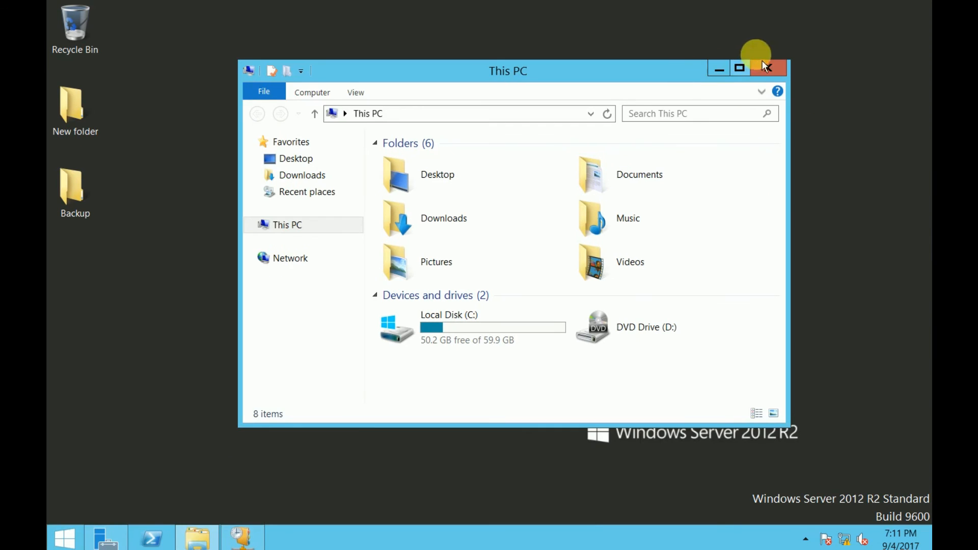
click(737, 68)
click(912, 7)
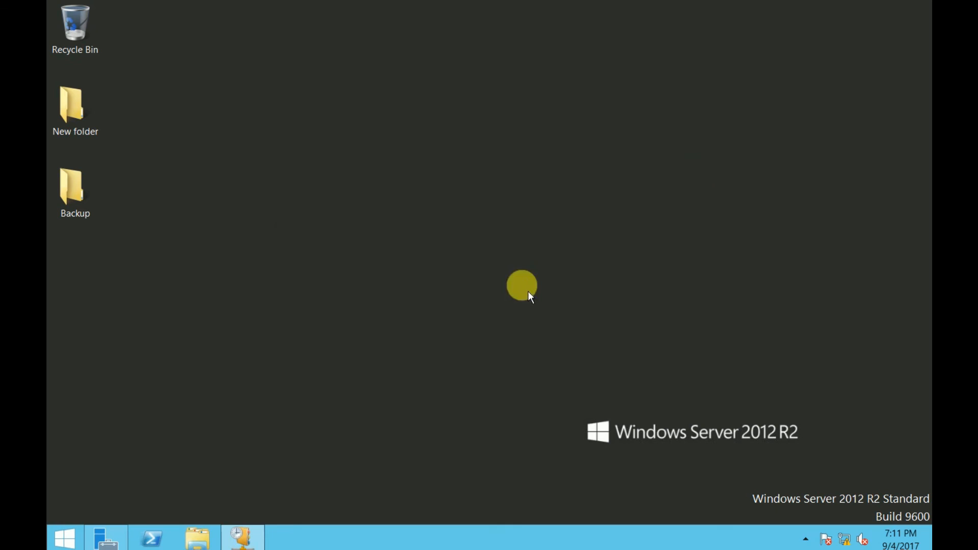